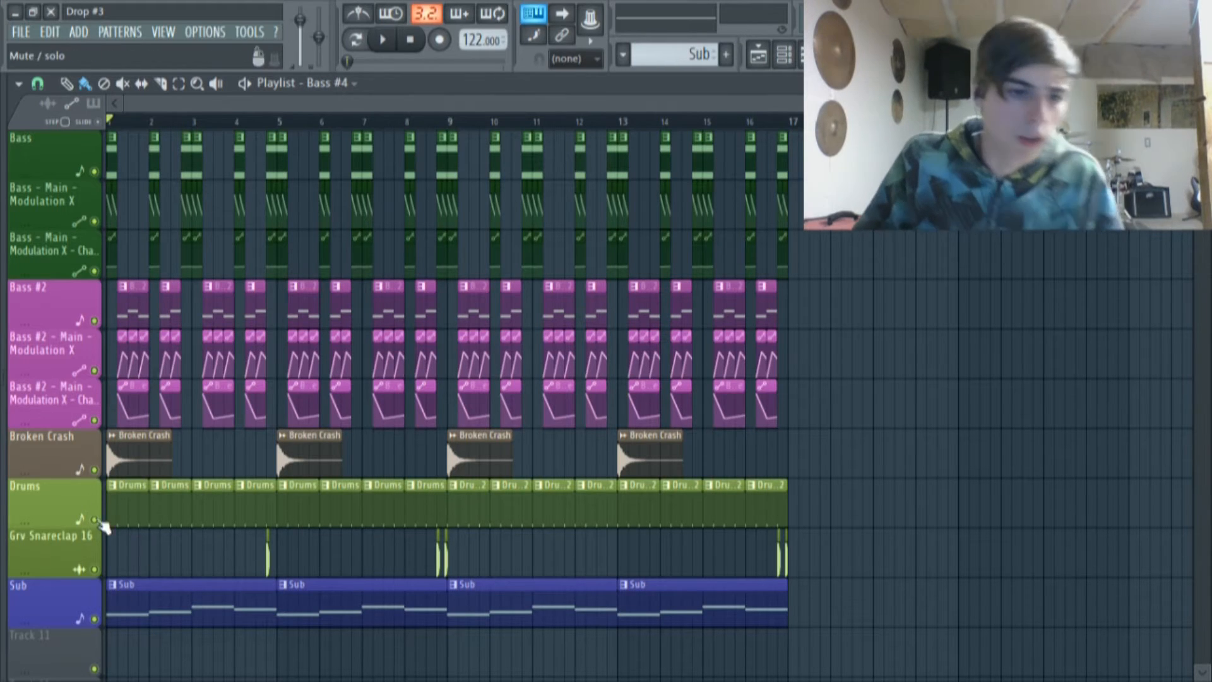
Step: Open the first Drums clip in the piano roll to view its four Kick notes
double_click(128, 523)
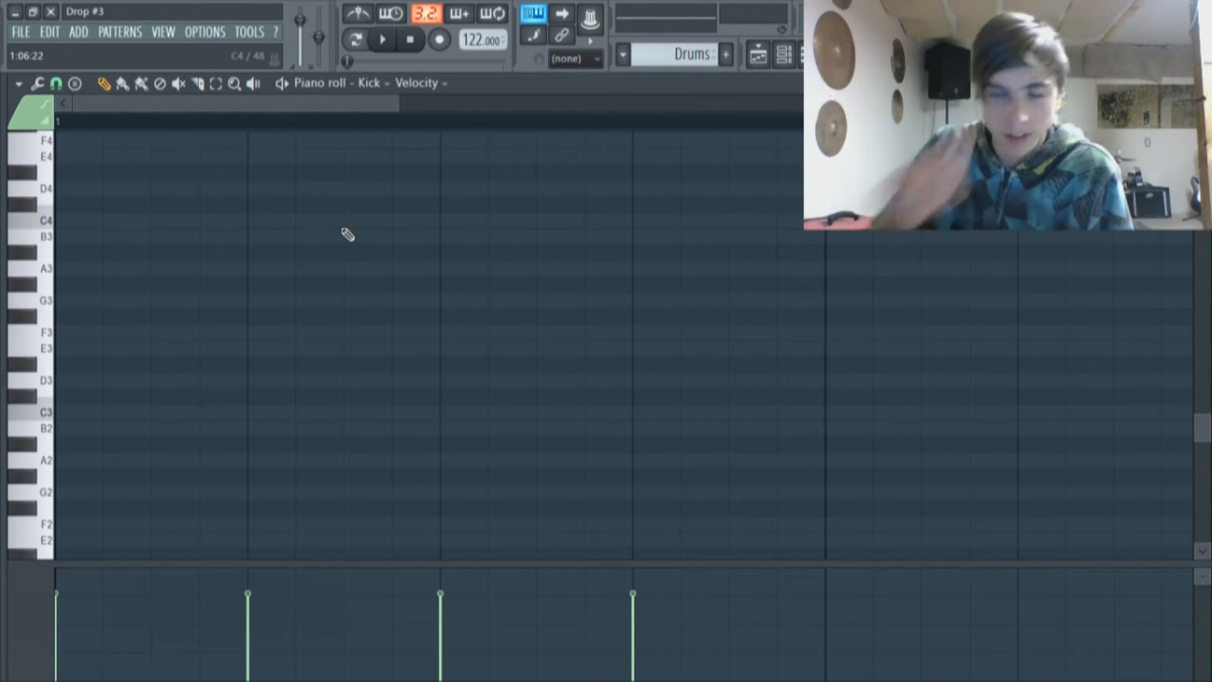
Step: Preview the Kick channel's Grv Kick 25 sample waveform in its sampler settings, then close it
left_click(754, 53)
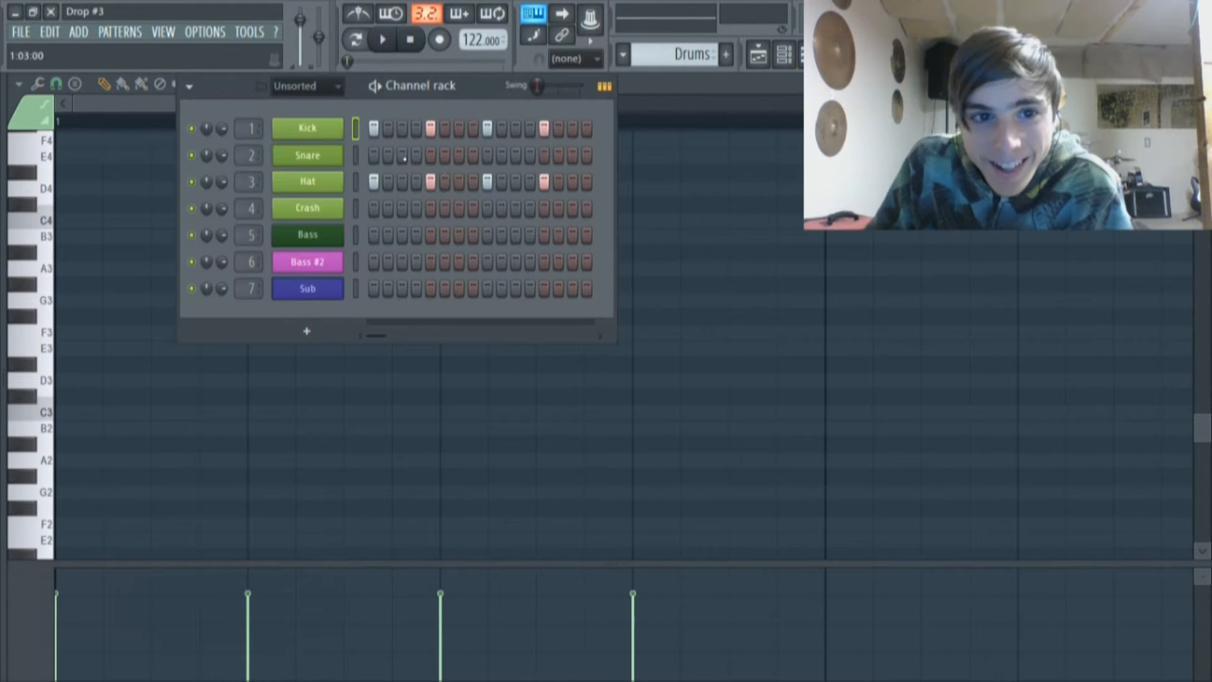
left_click(332, 130)
left_click(85, 243)
left_click_drag(190, 212, 222, 163)
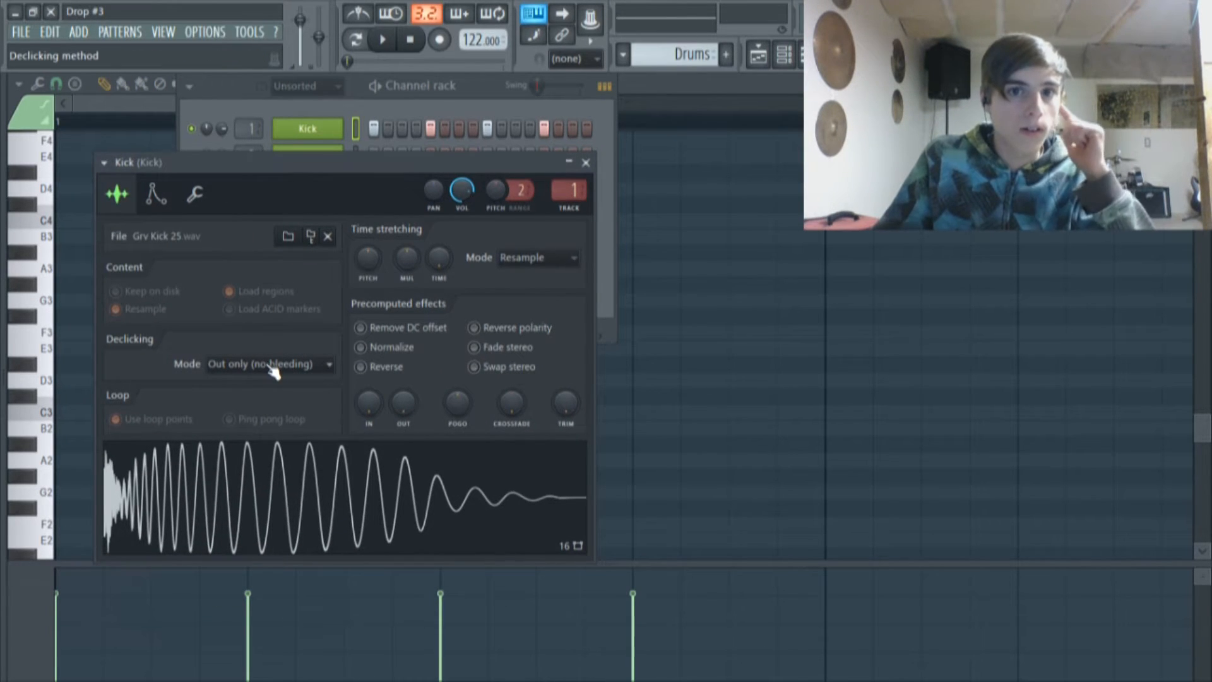
left_click(297, 467)
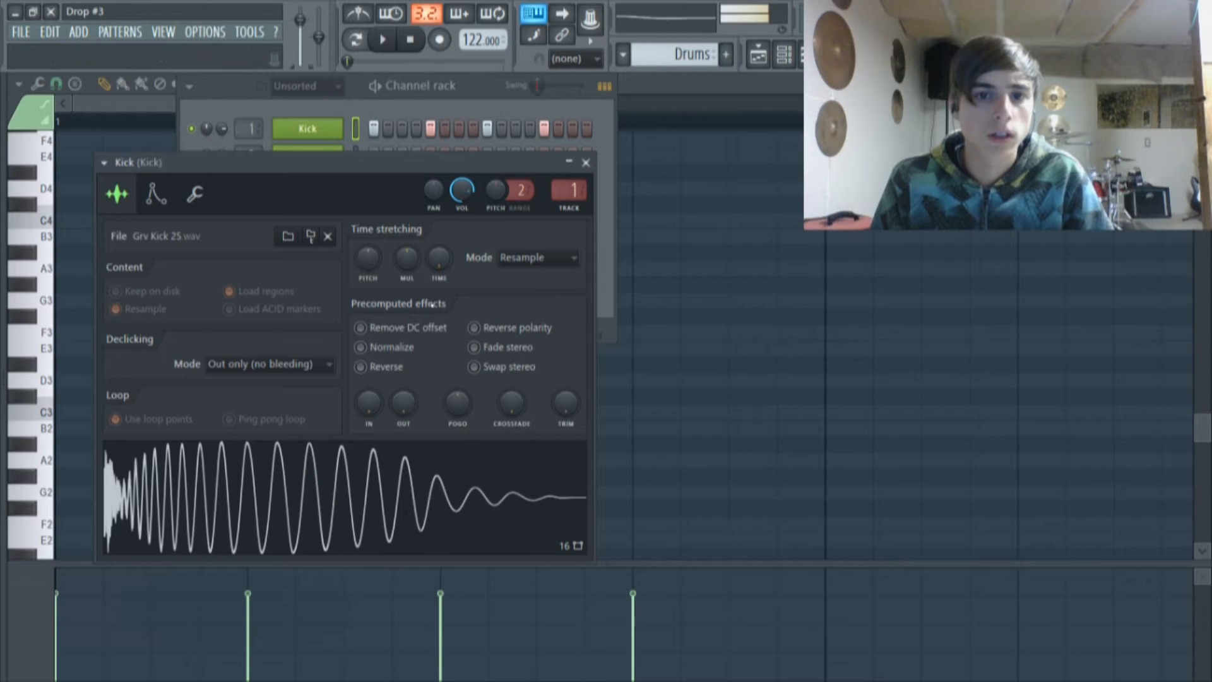
left_click(586, 163)
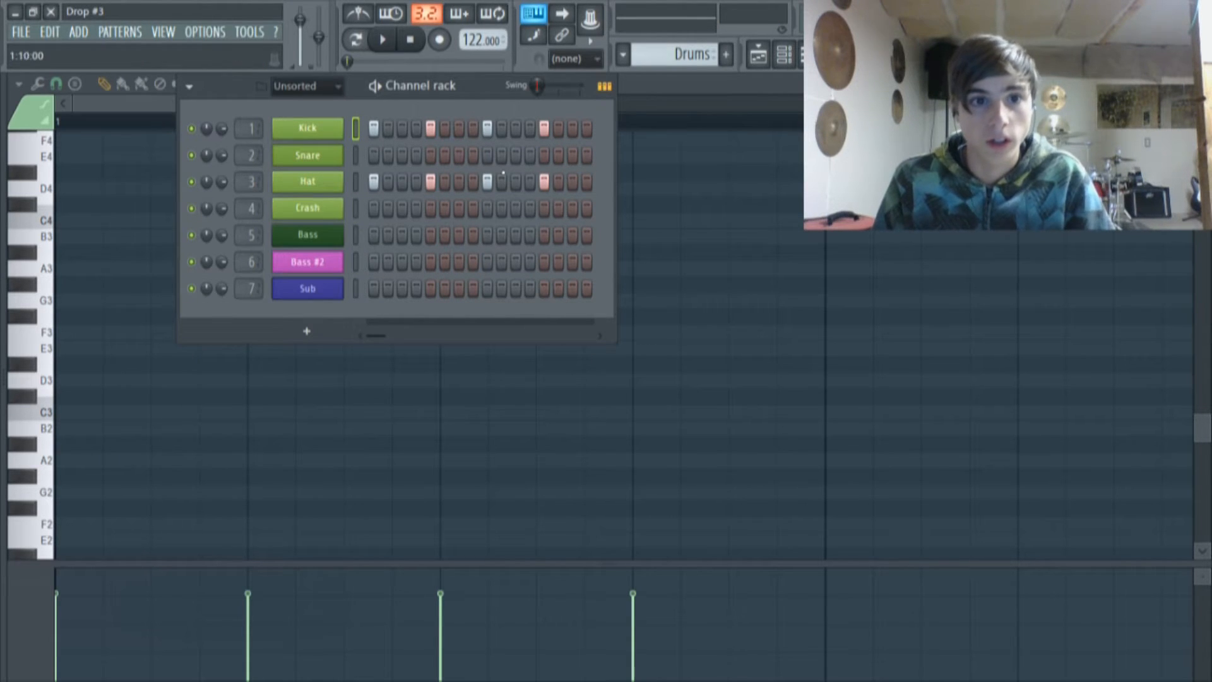
Step: Audition the Snare, Hat and Broken Crash samples from their channel settings
left_click(329, 159)
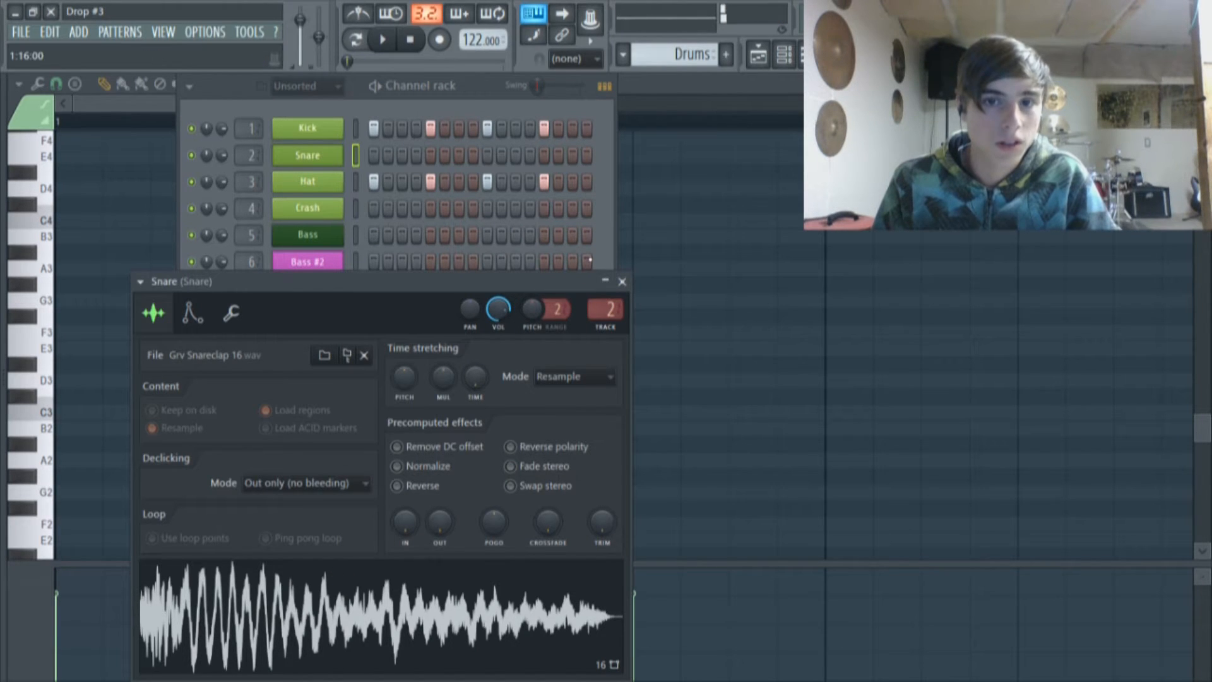
left_click(622, 281)
left_click(328, 183)
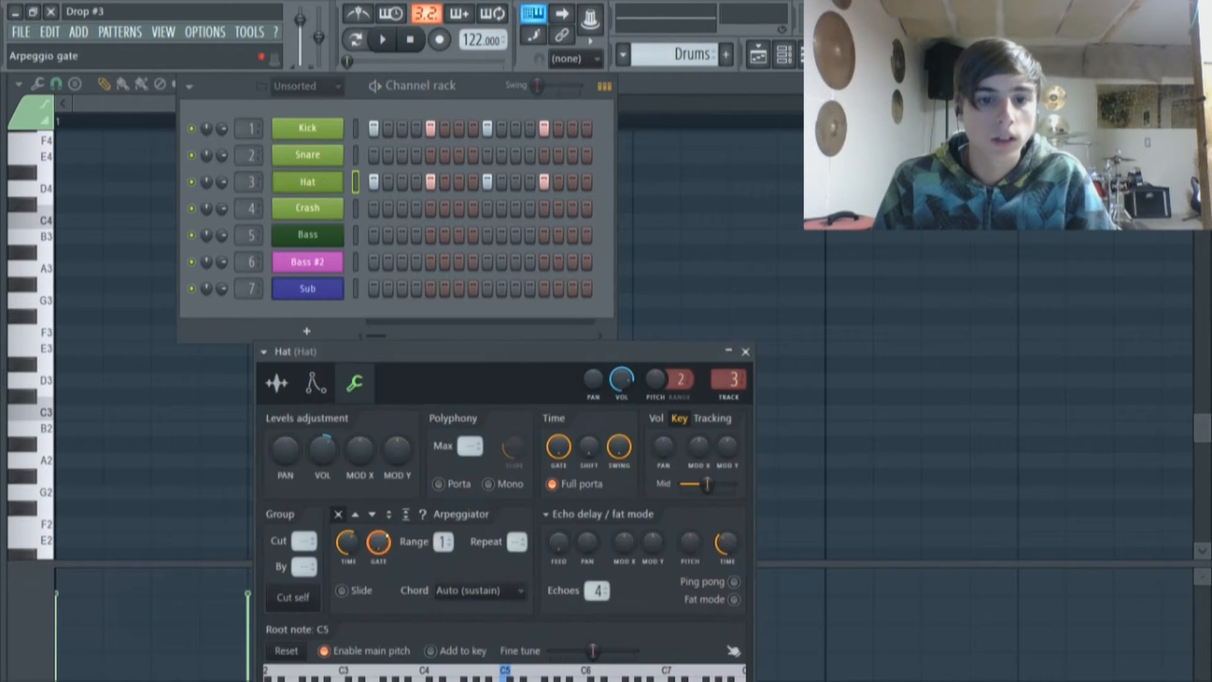
left_click(276, 383)
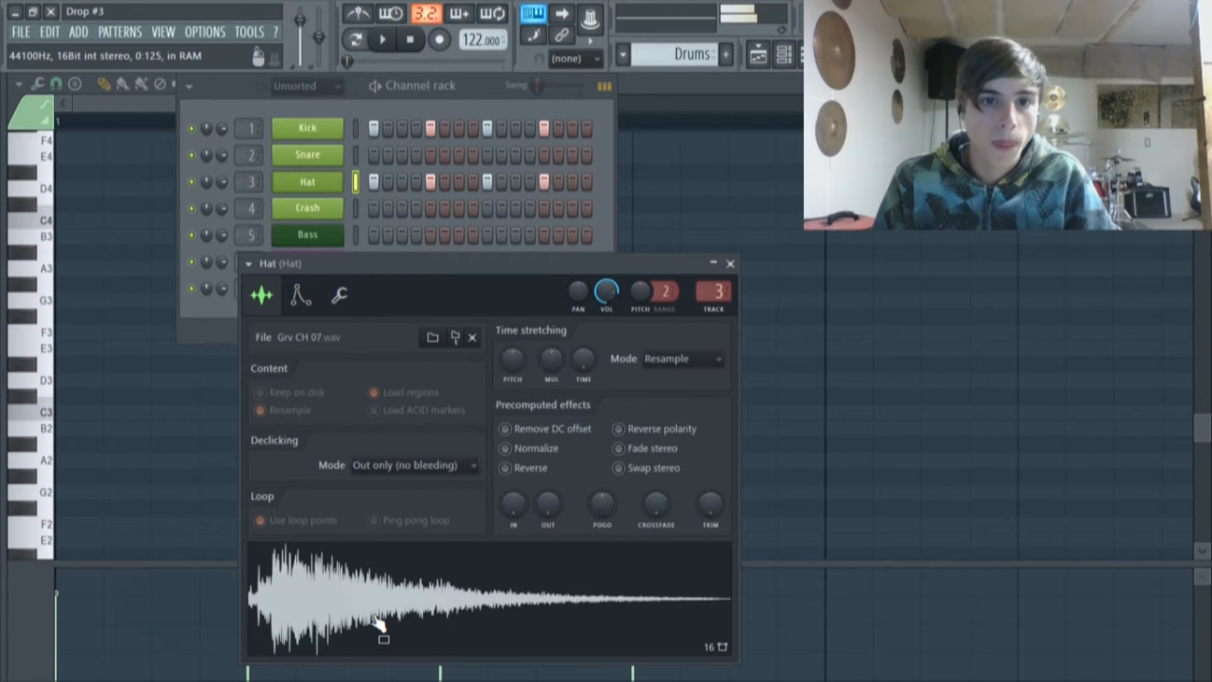
left_click(312, 209)
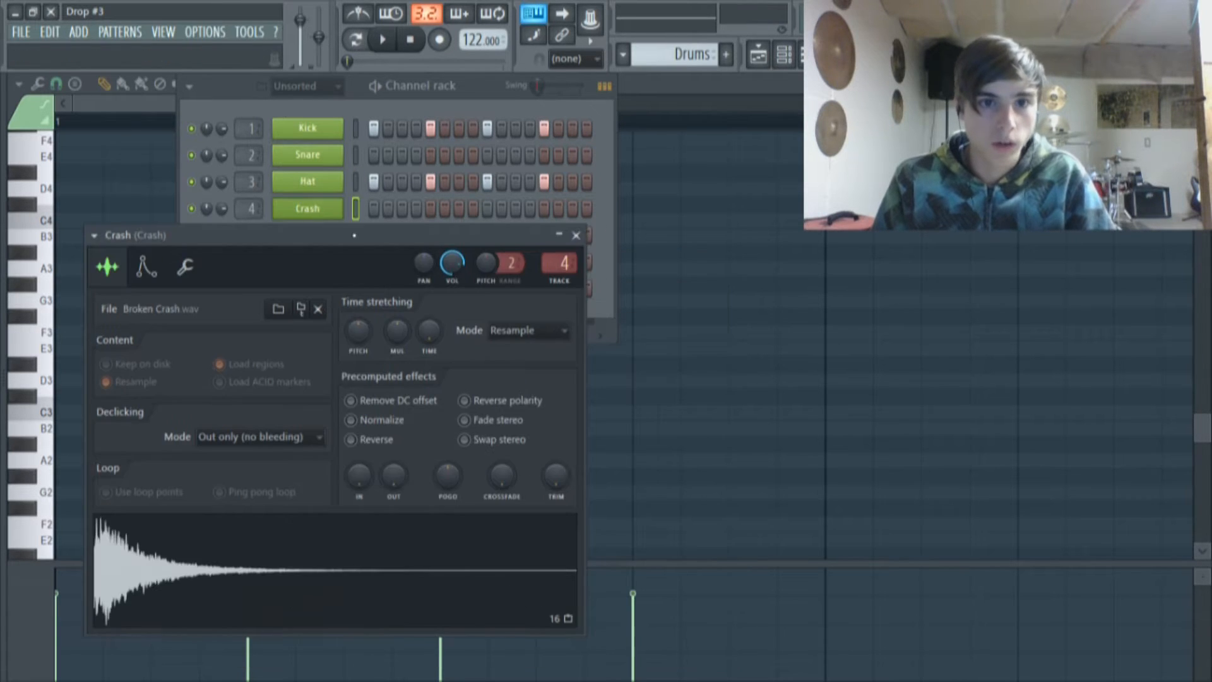
left_click_drag(354, 235, 481, 200)
left_click(356, 541)
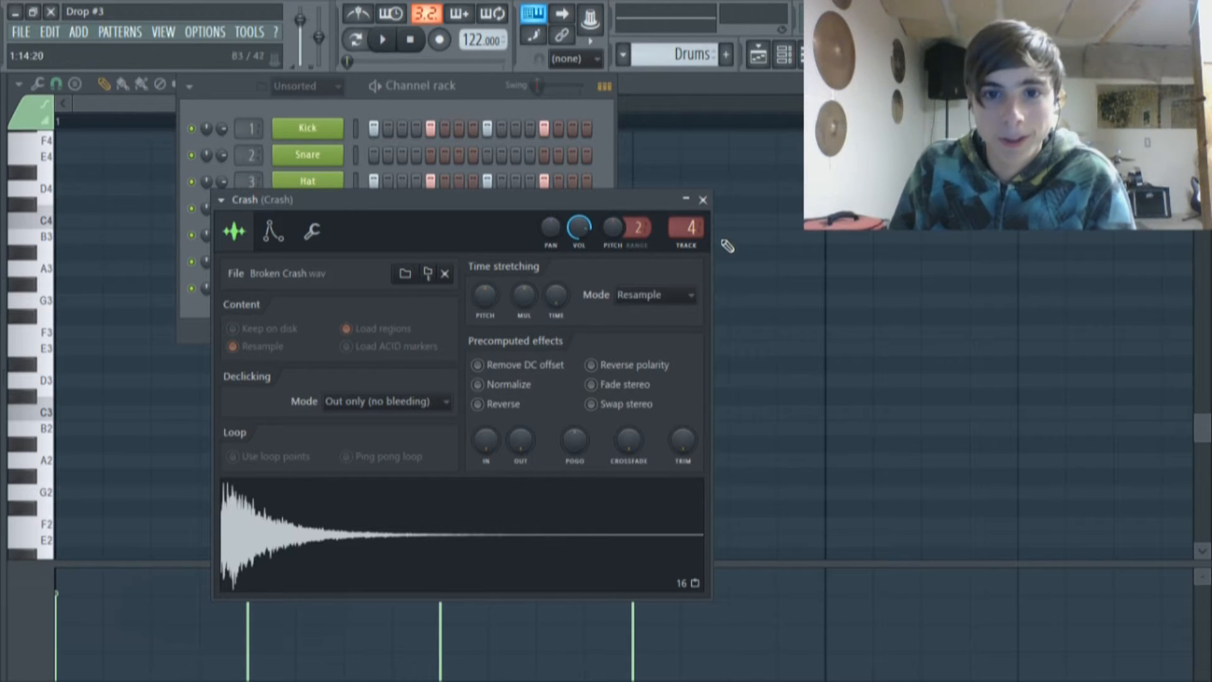
left_click(702, 200)
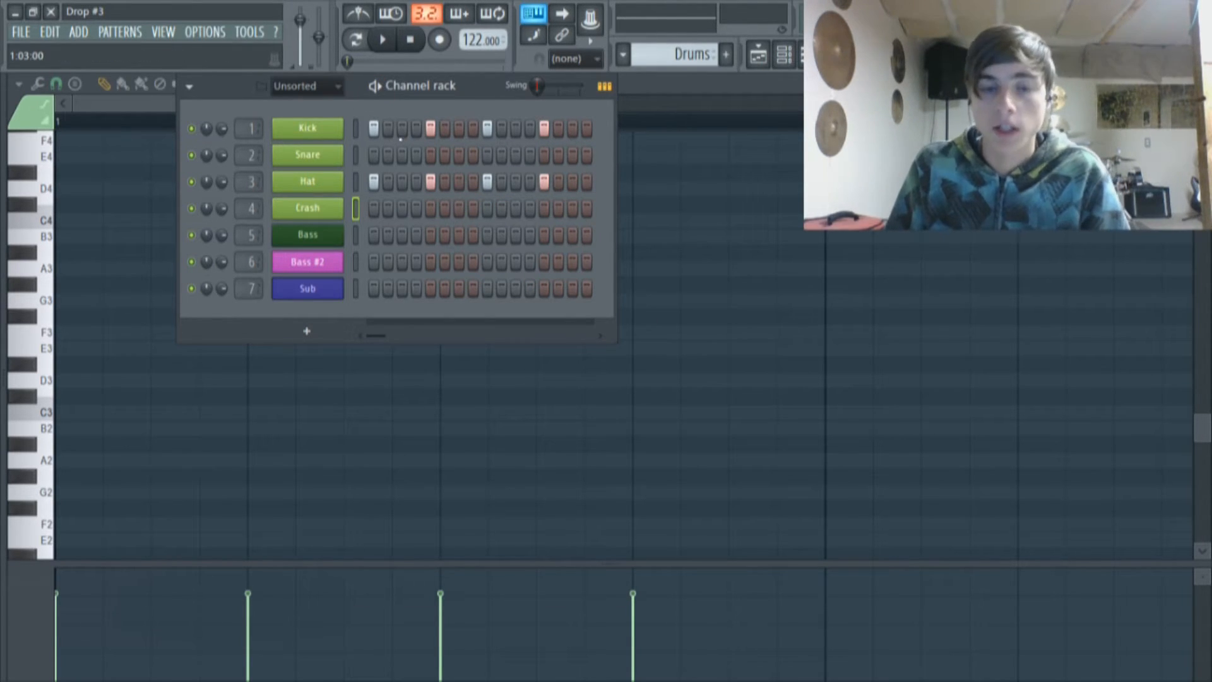
Step: Play and pause the drum pattern twice, then return to the Playlist arrangement
left_click(375, 86)
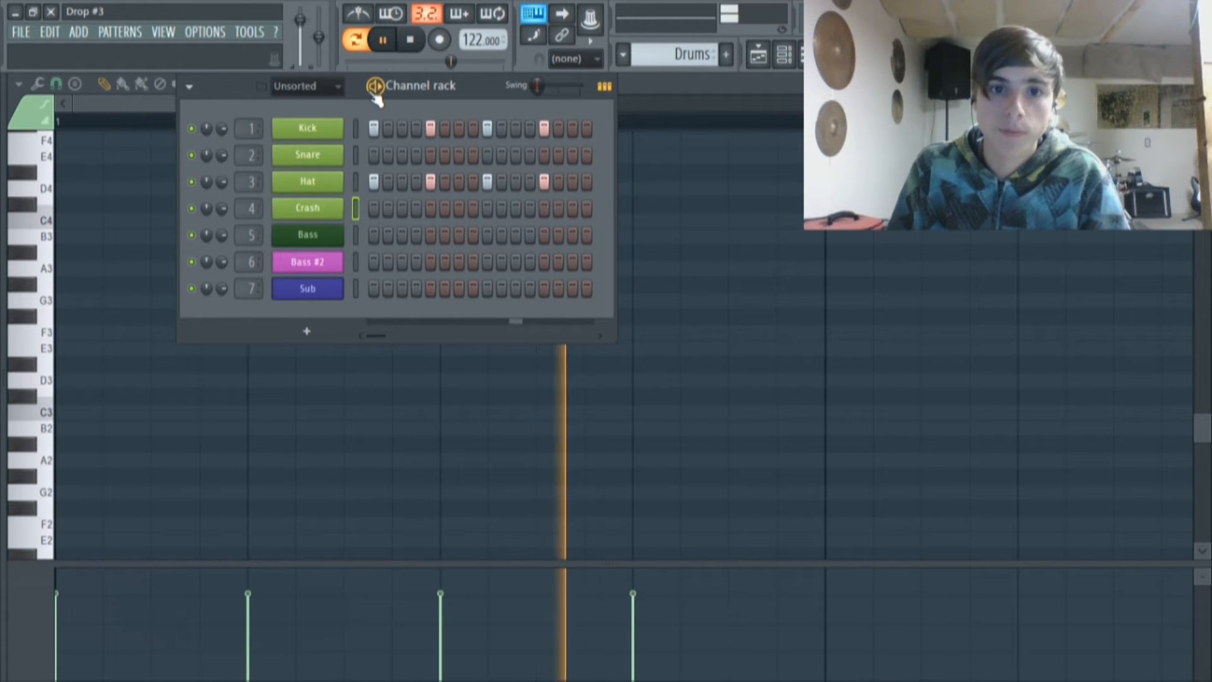
left_click(375, 86)
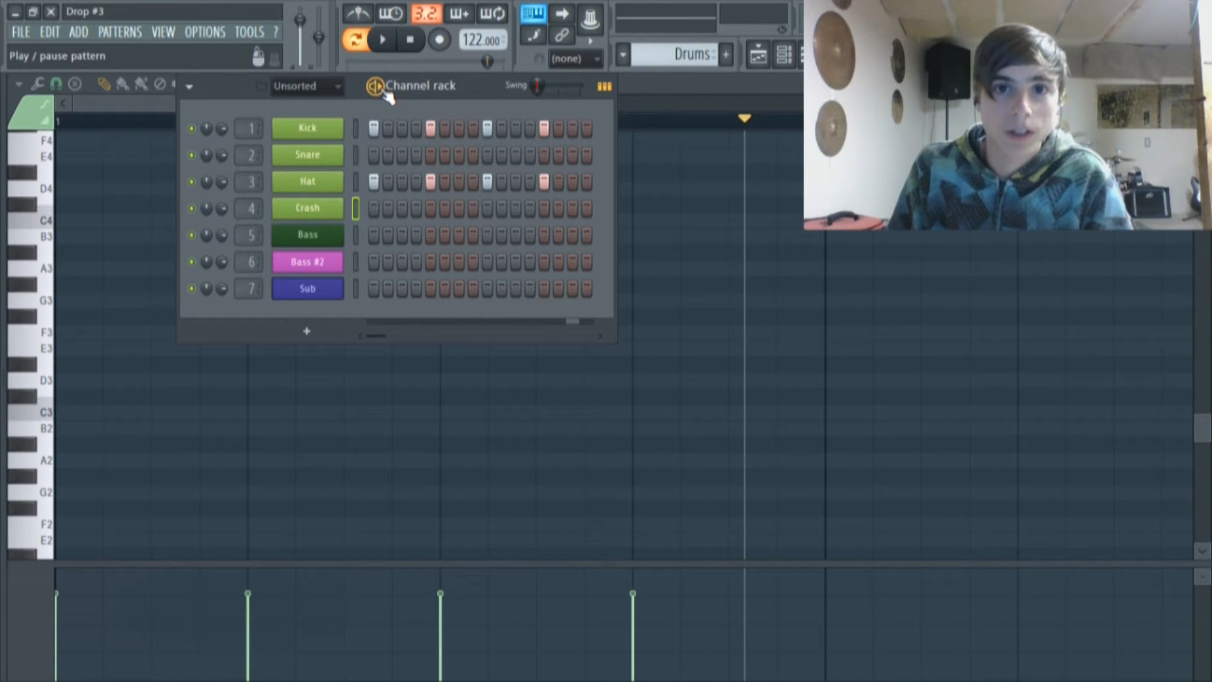
left_click(383, 90)
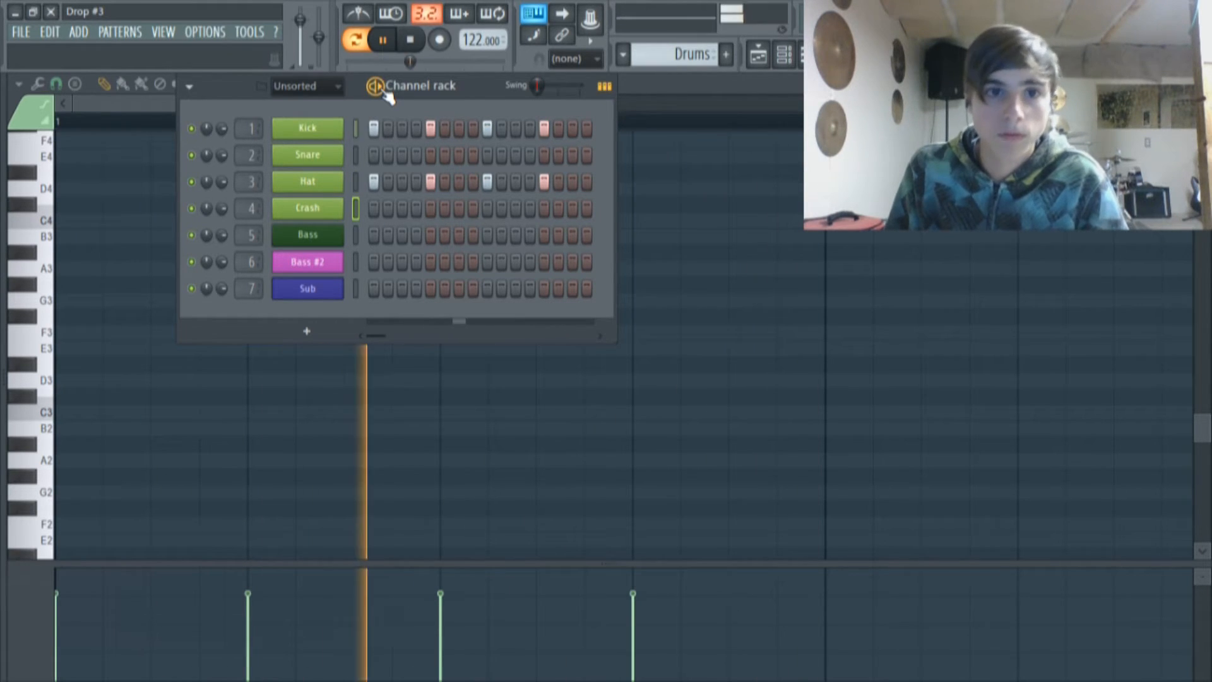
left_click(383, 91)
left_click(758, 55)
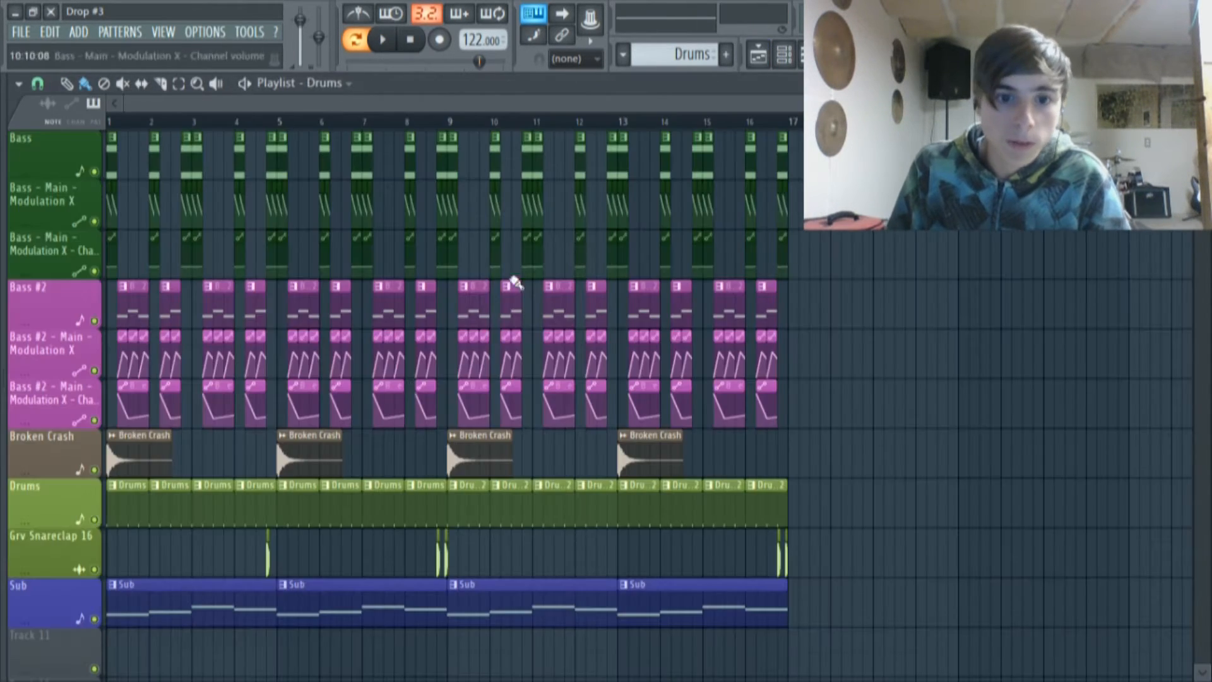
left_click(103, 522, "ctrl")
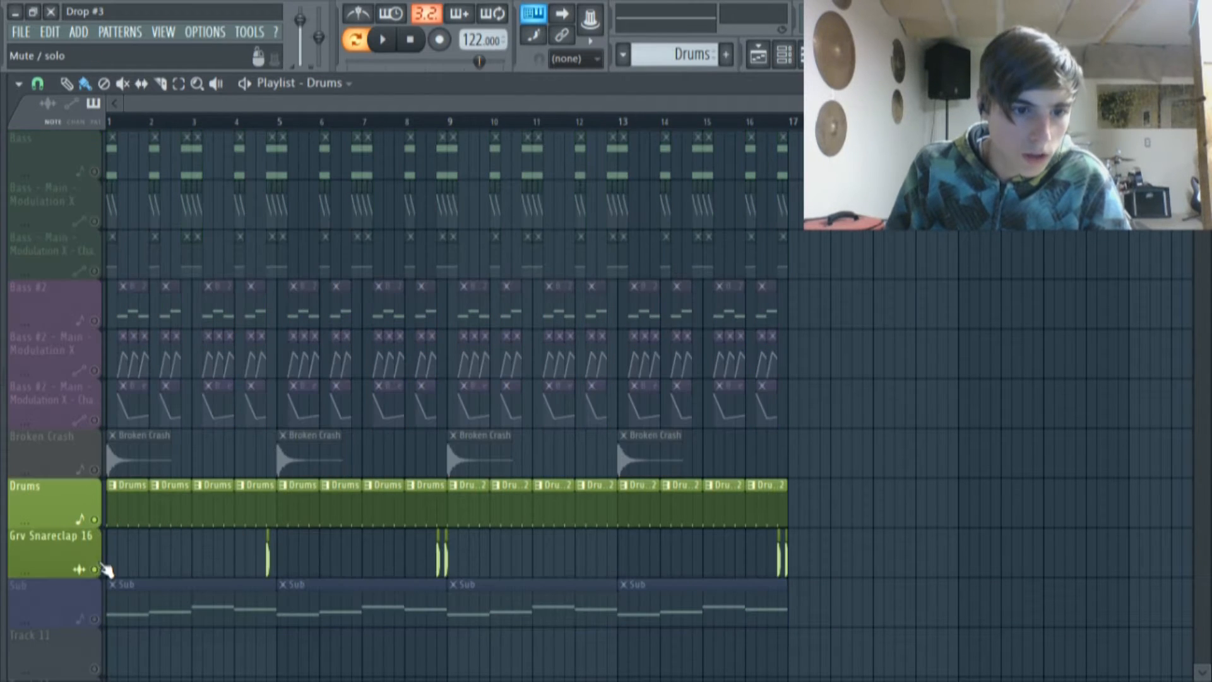
left_click(256, 121)
left_click(224, 120)
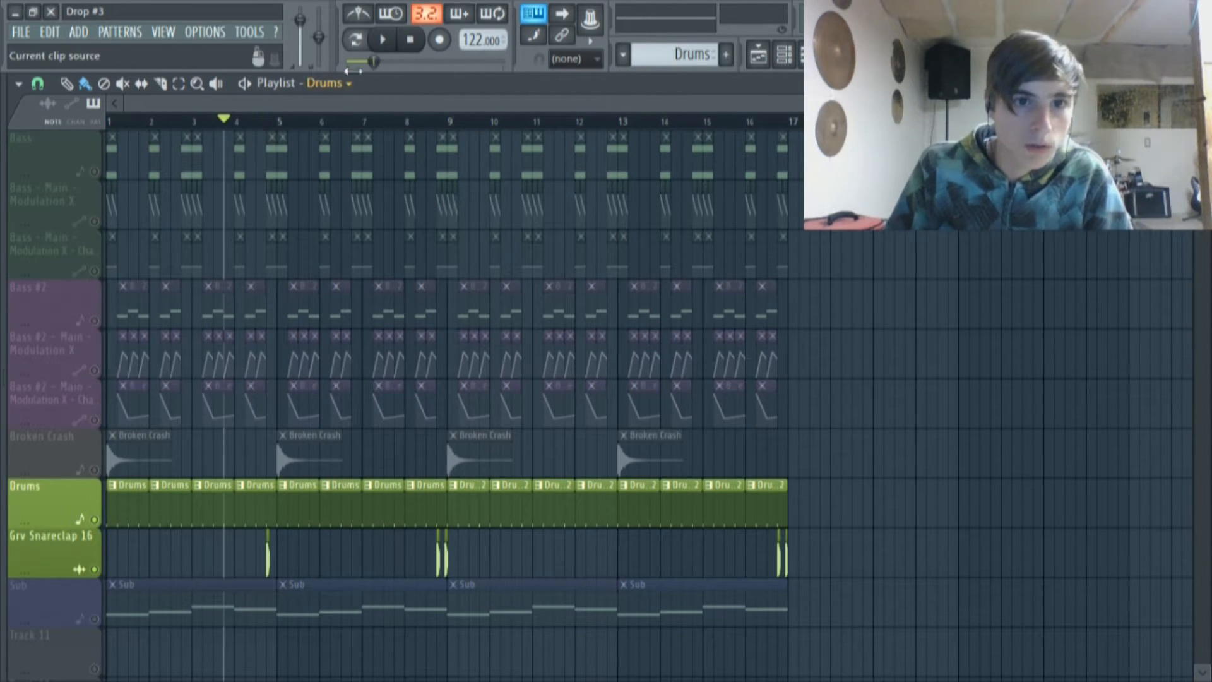
left_click(383, 41)
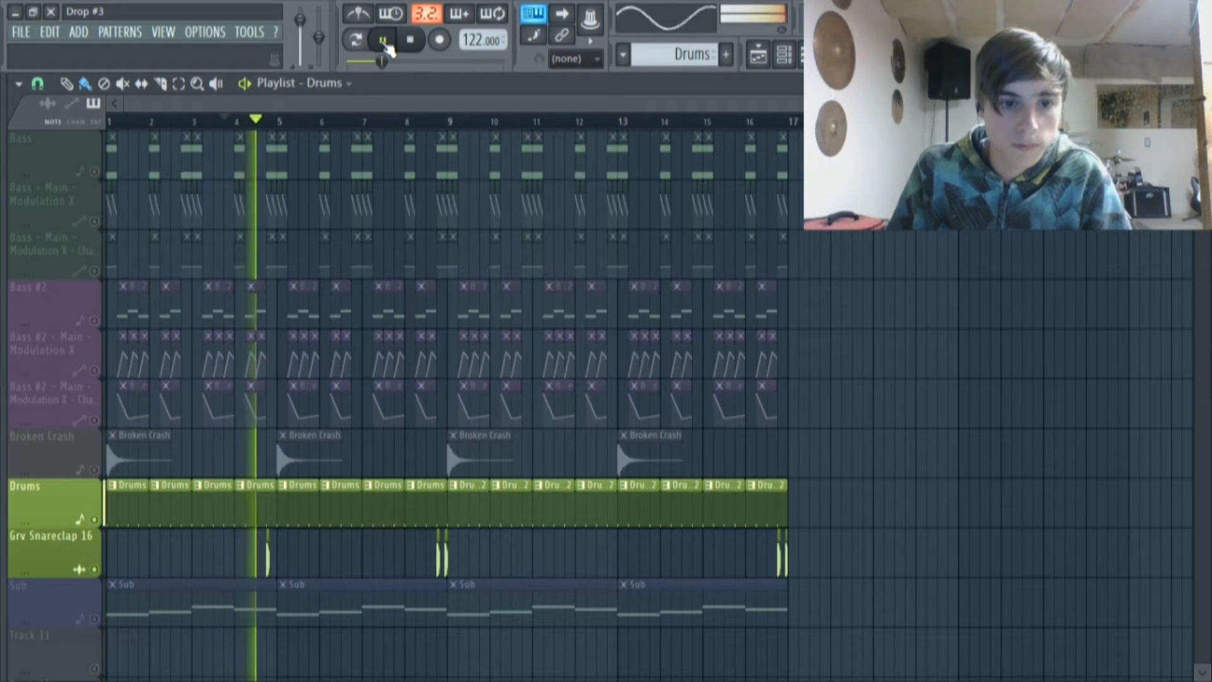
left_click(383, 41)
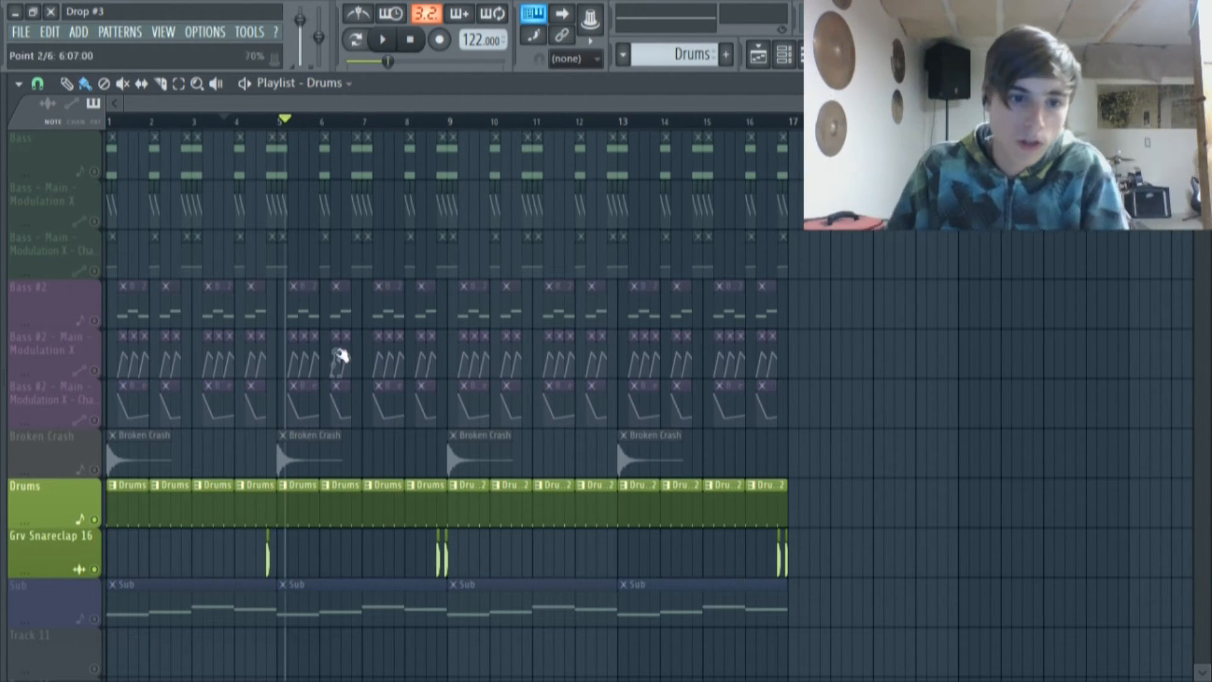
left_click(414, 120)
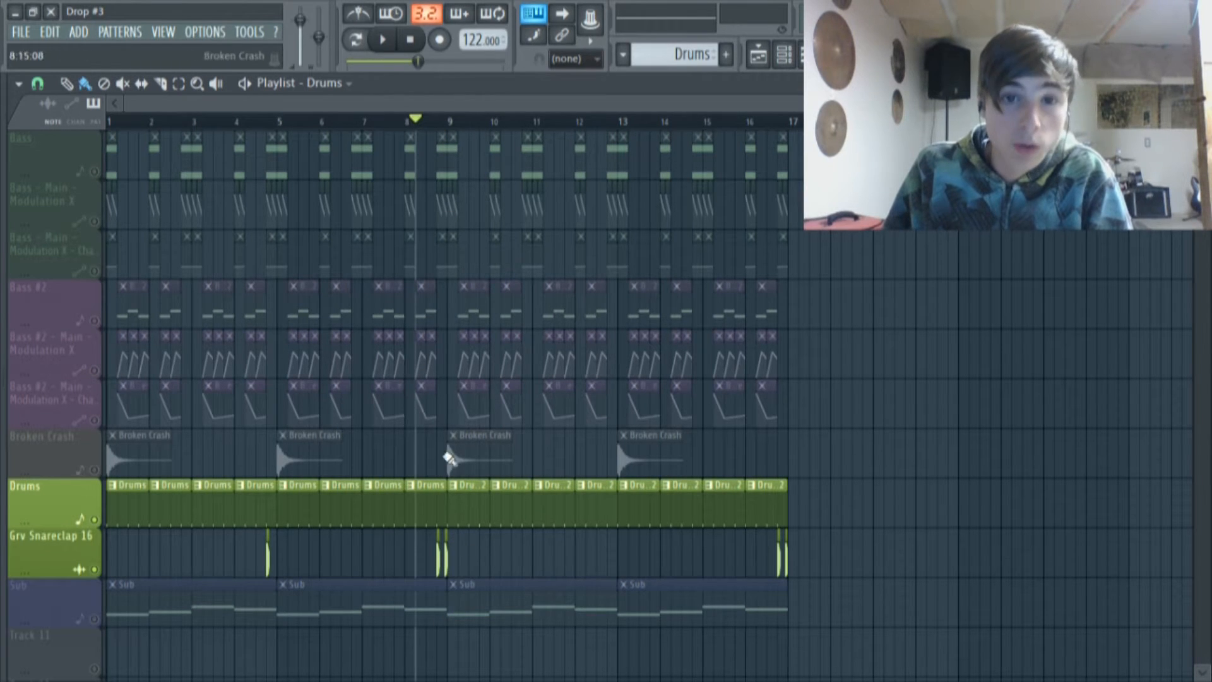
left_click(383, 39)
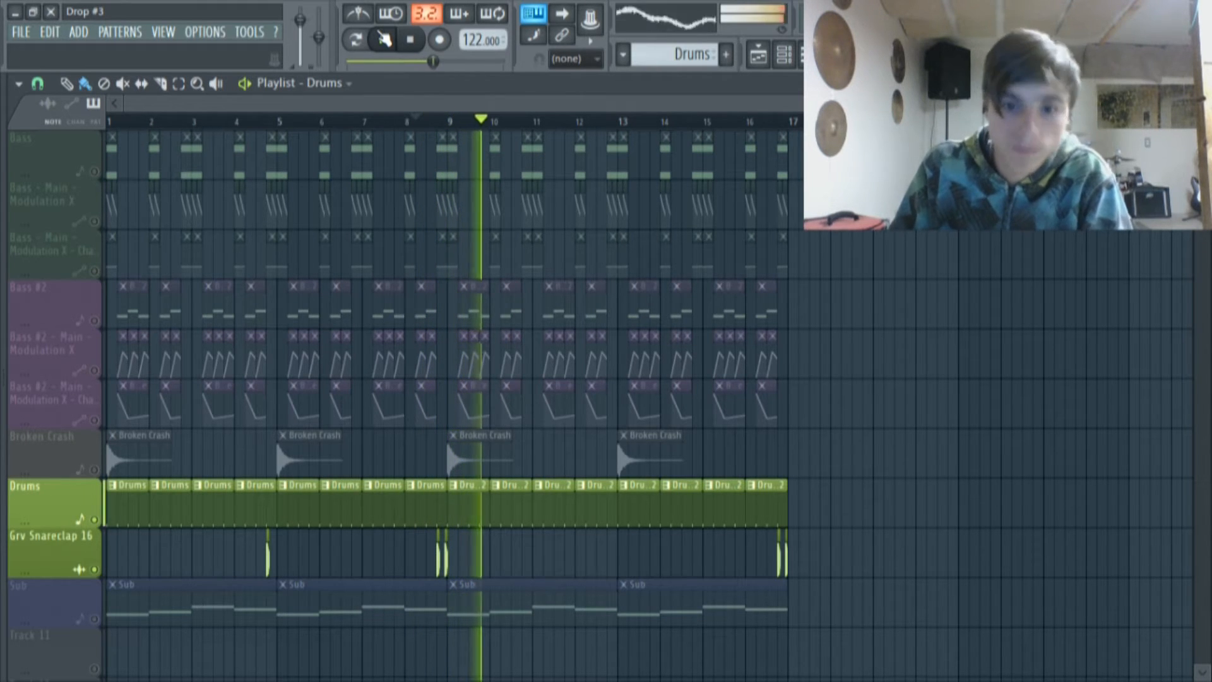
left_click(384, 39)
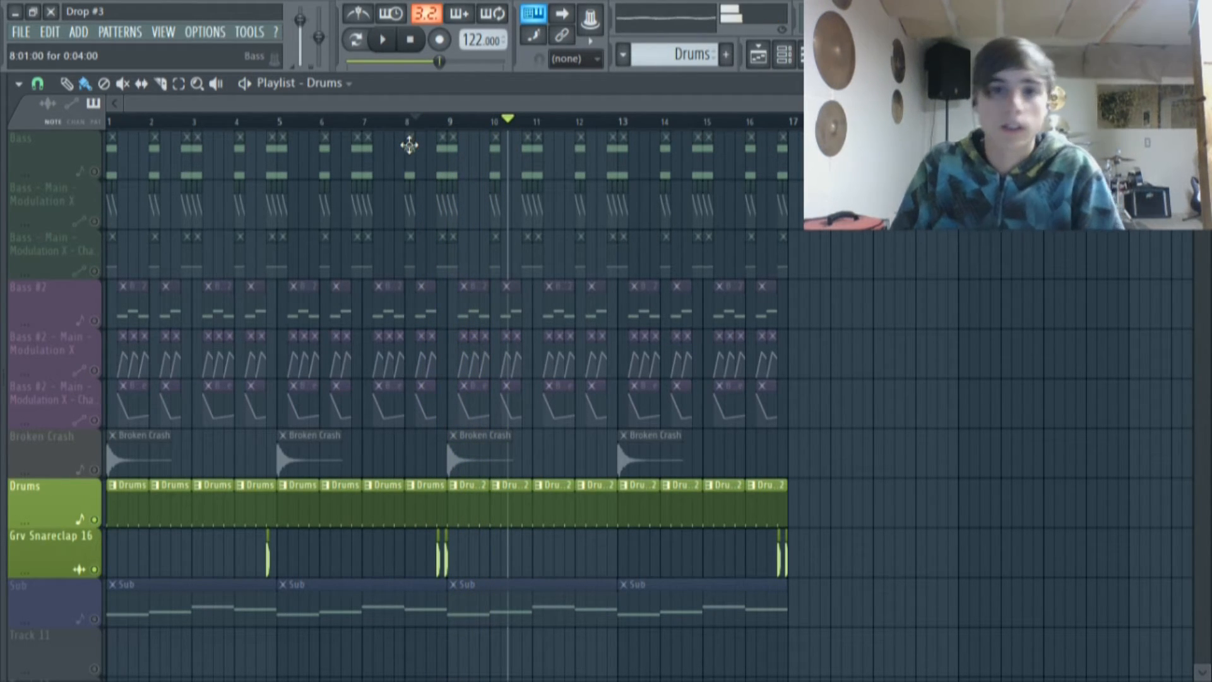
right_click(98, 518)
right_click(100, 528)
right_click(100, 528)
right_click(100, 528)
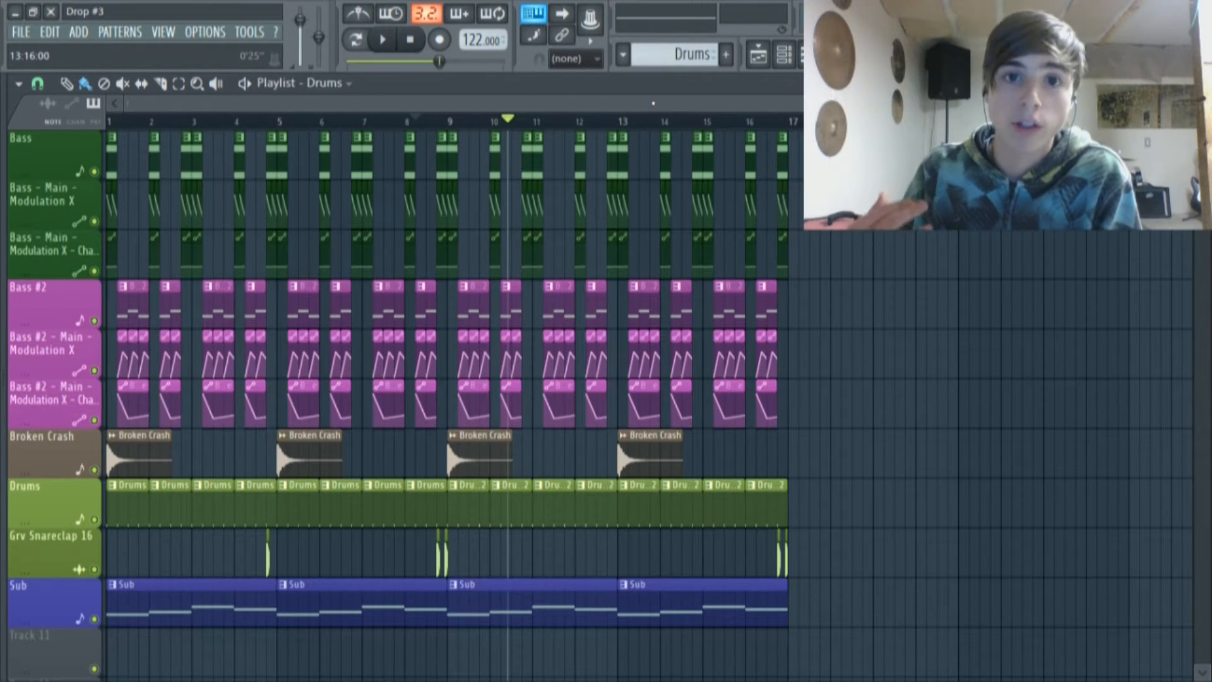
Step: Rewind to bar 1 and open the Bass channel's Sytrus to try its Modulation X amount
left_click_drag(518, 125, 66, 138)
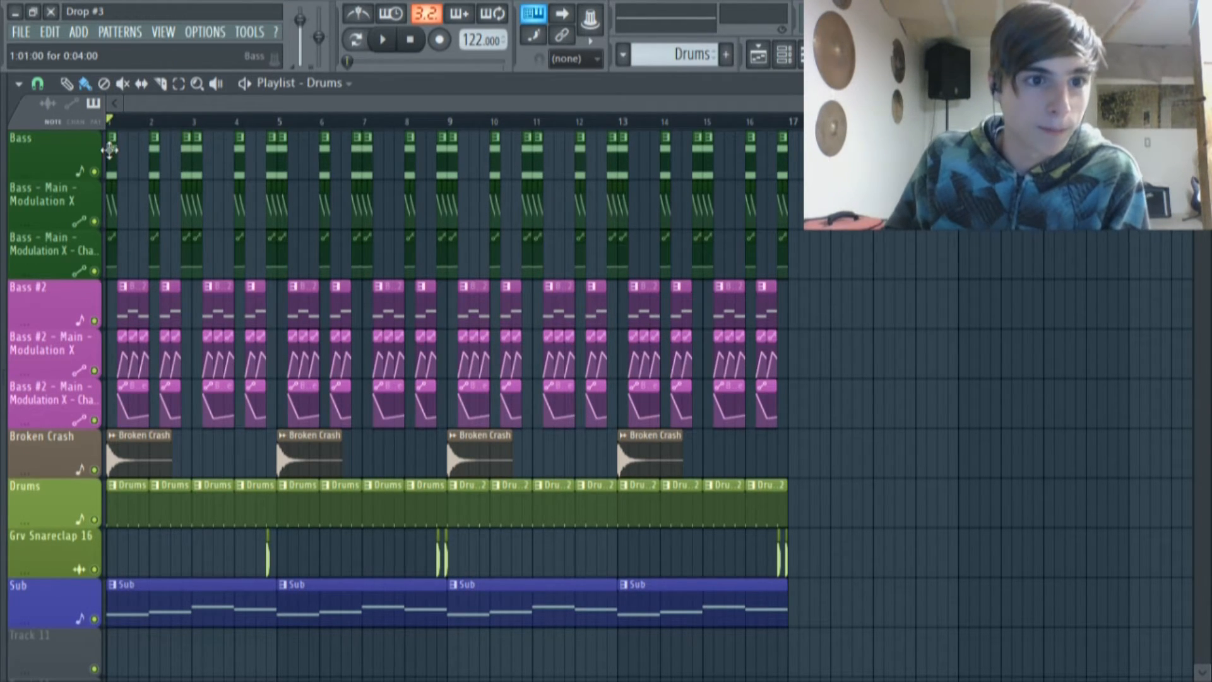
double_click(112, 149)
left_click(783, 55)
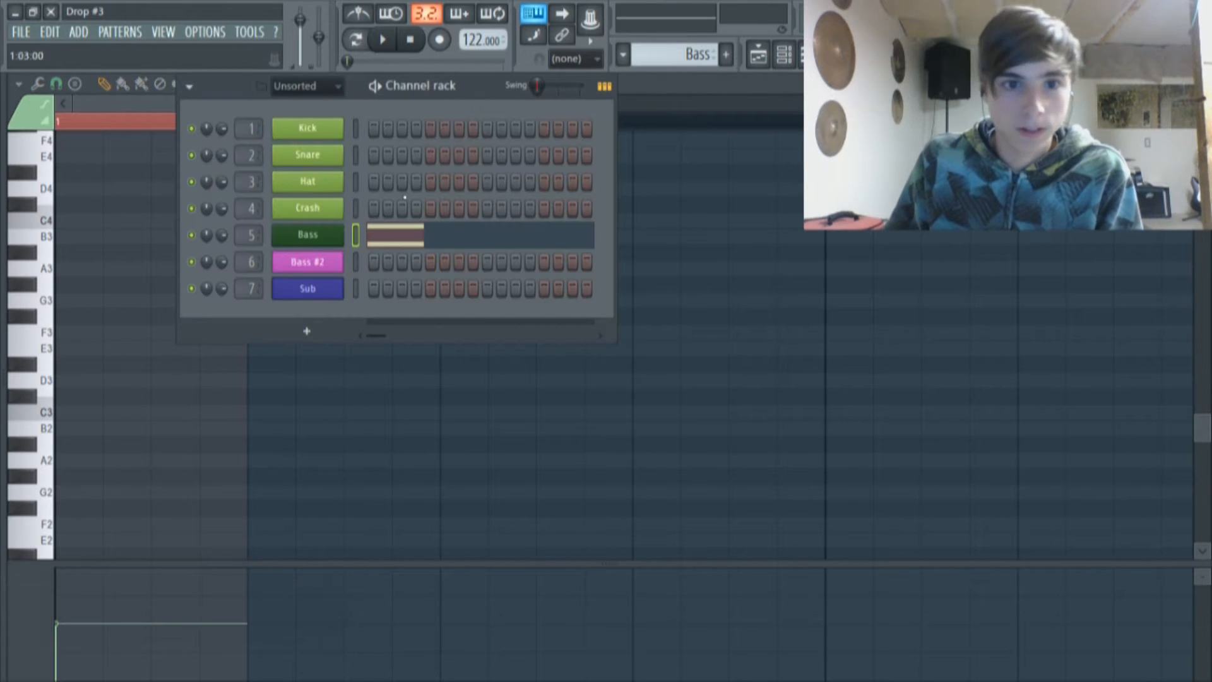
left_click(309, 238)
left_click_drag(419, 136, 372, 101)
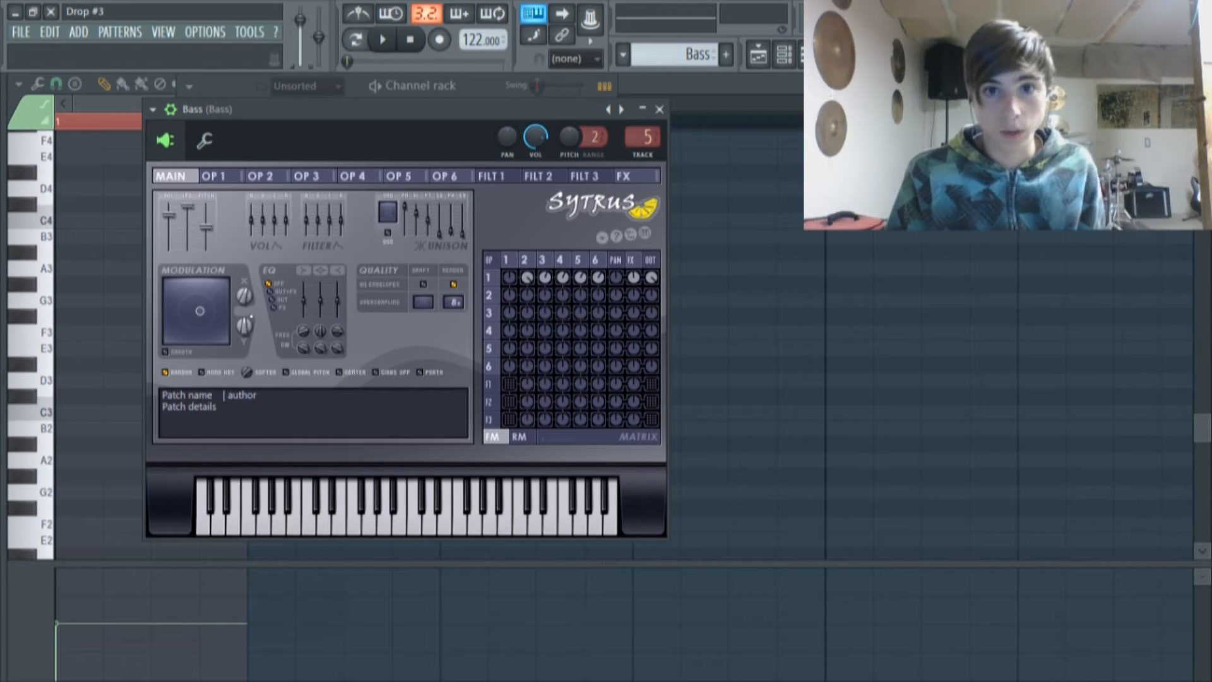
mouse_move(244, 295)
left_mouse_down()
mouse_move(244, 273)
mouse_move(244, 310)
left_mouse_up()
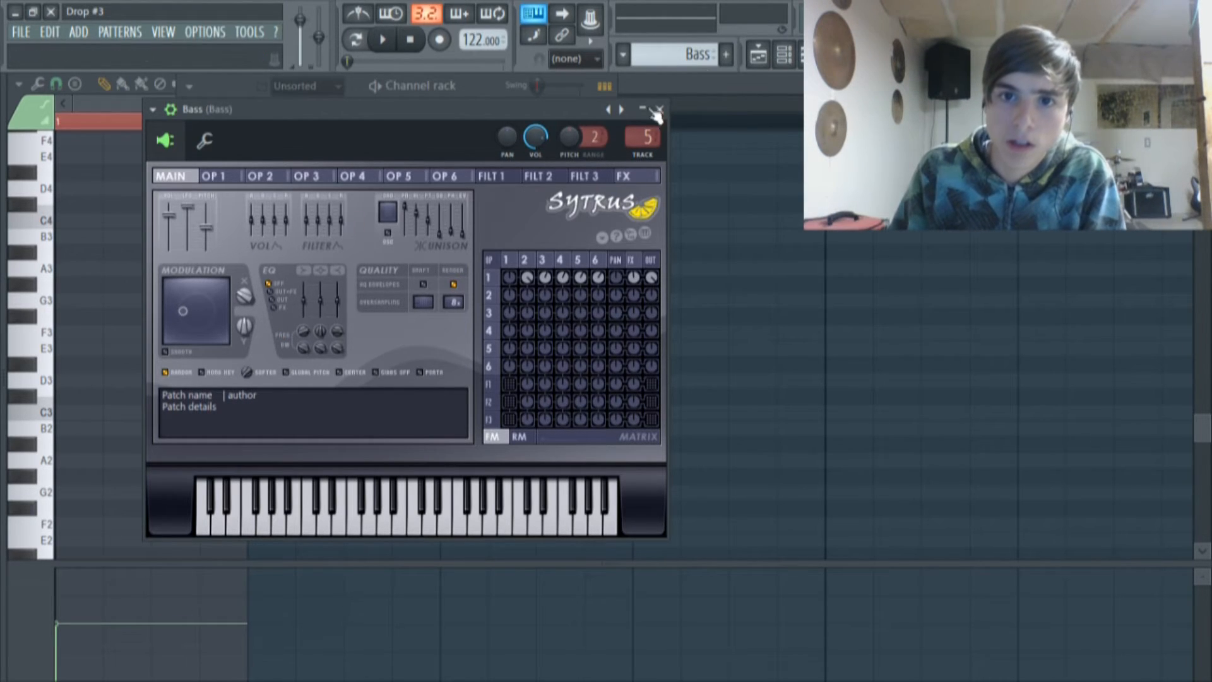
Step: Solo the Bass track in the Playlist along with its two Modulation X automation tracks
left_click(757, 55)
right_click(95, 171)
left_click(94, 221)
left_click(94, 271)
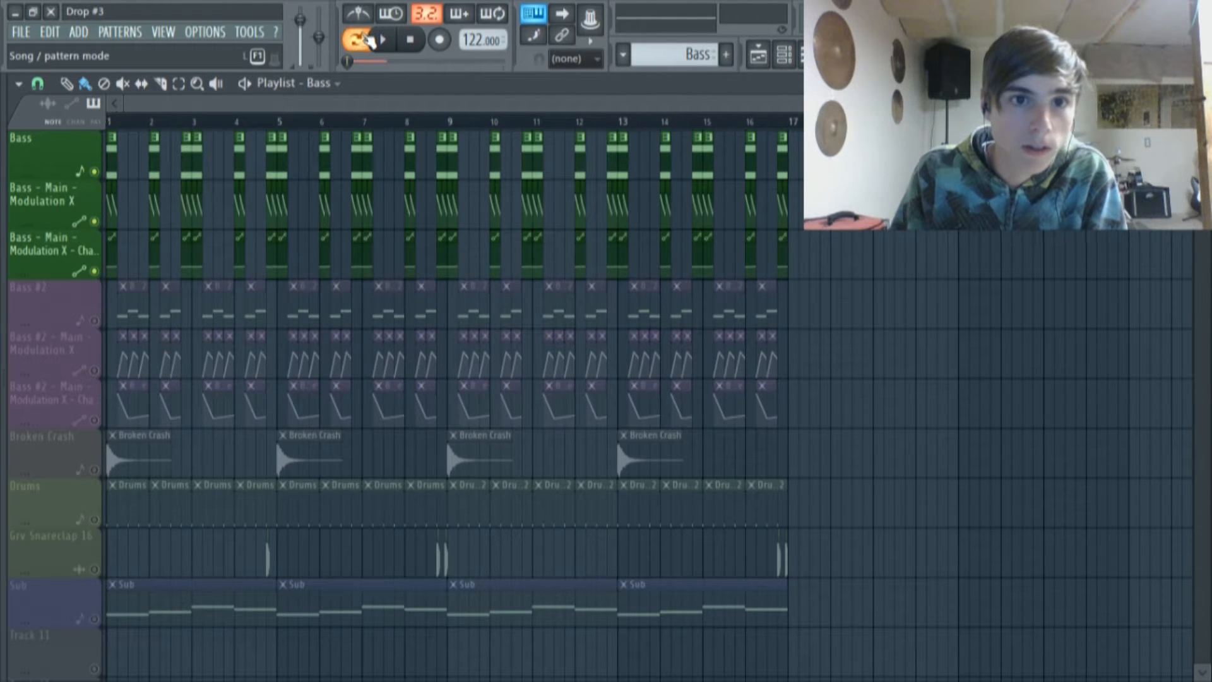
left_click(383, 40)
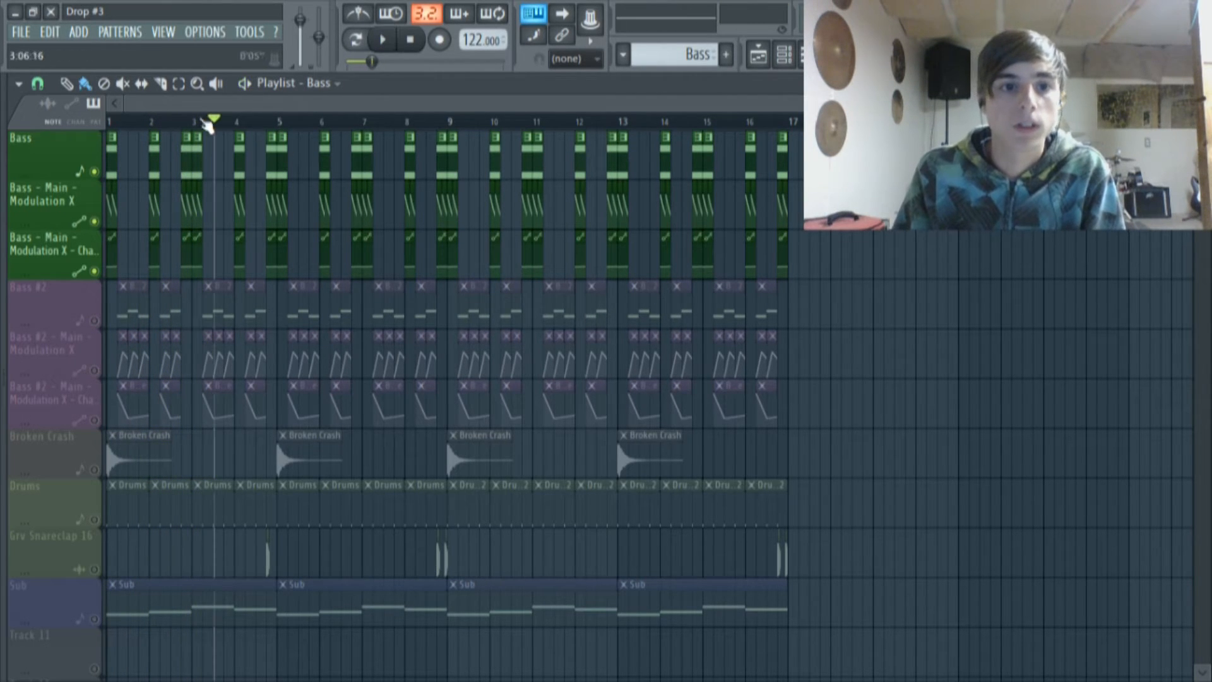
key("space")
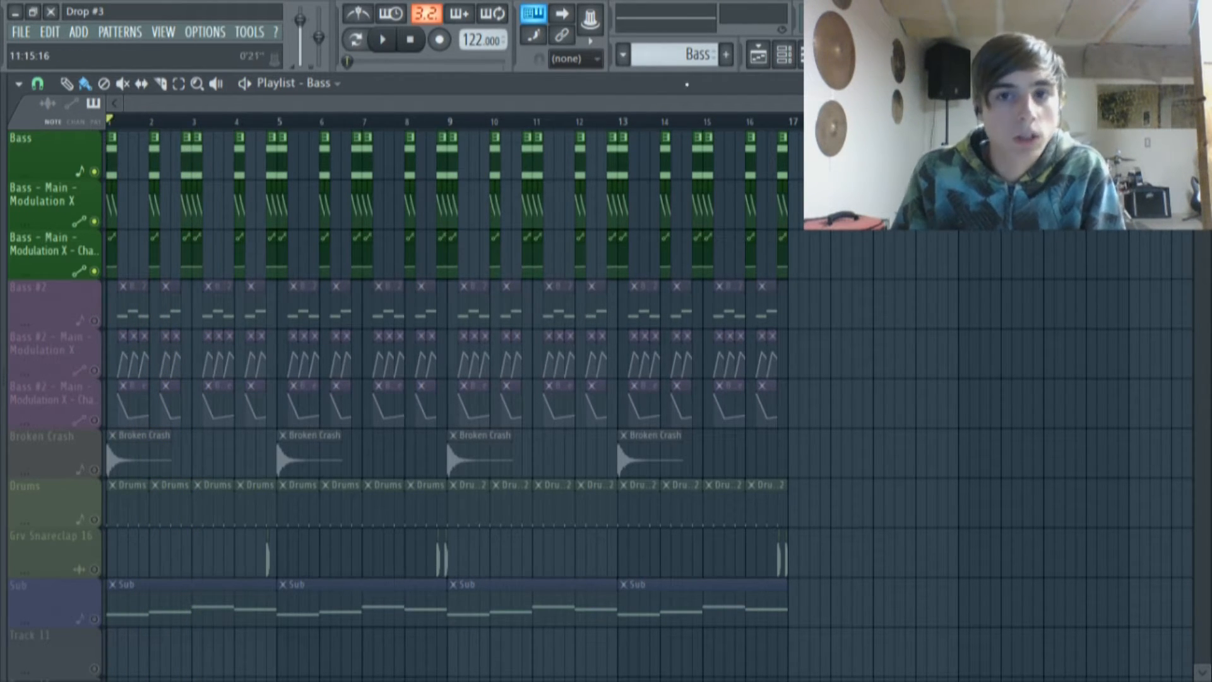
left_click(783, 56)
left_click(316, 235)
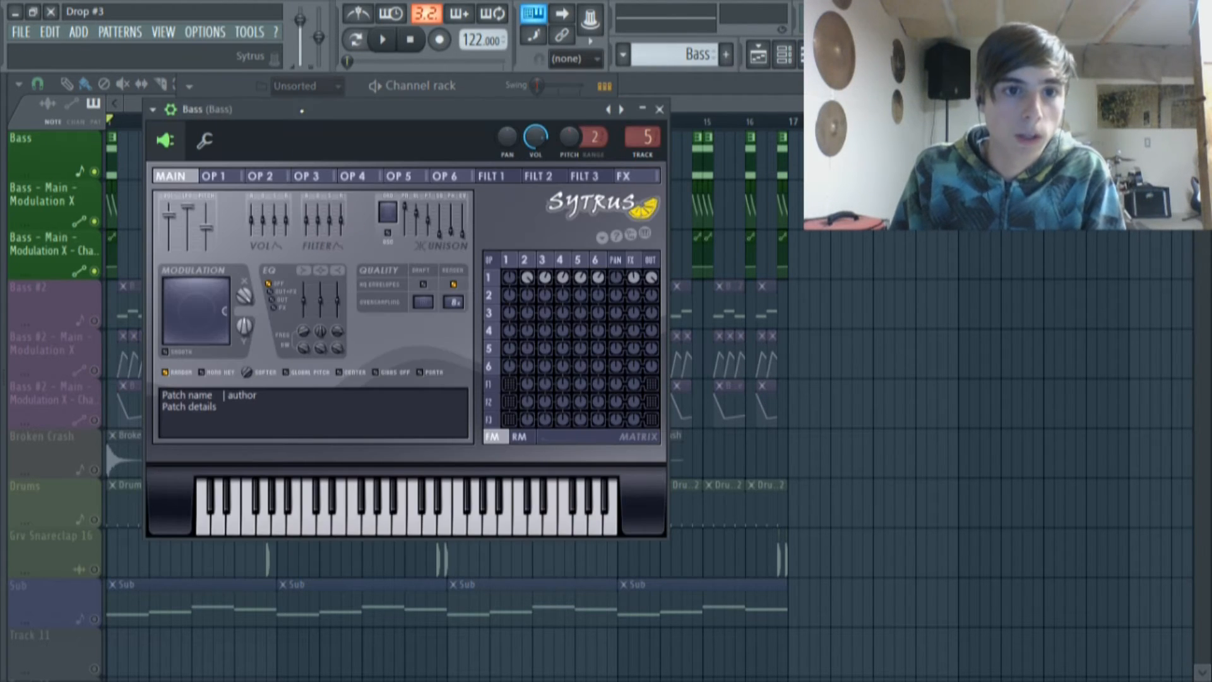
left_click_drag(300, 115, 304, 142)
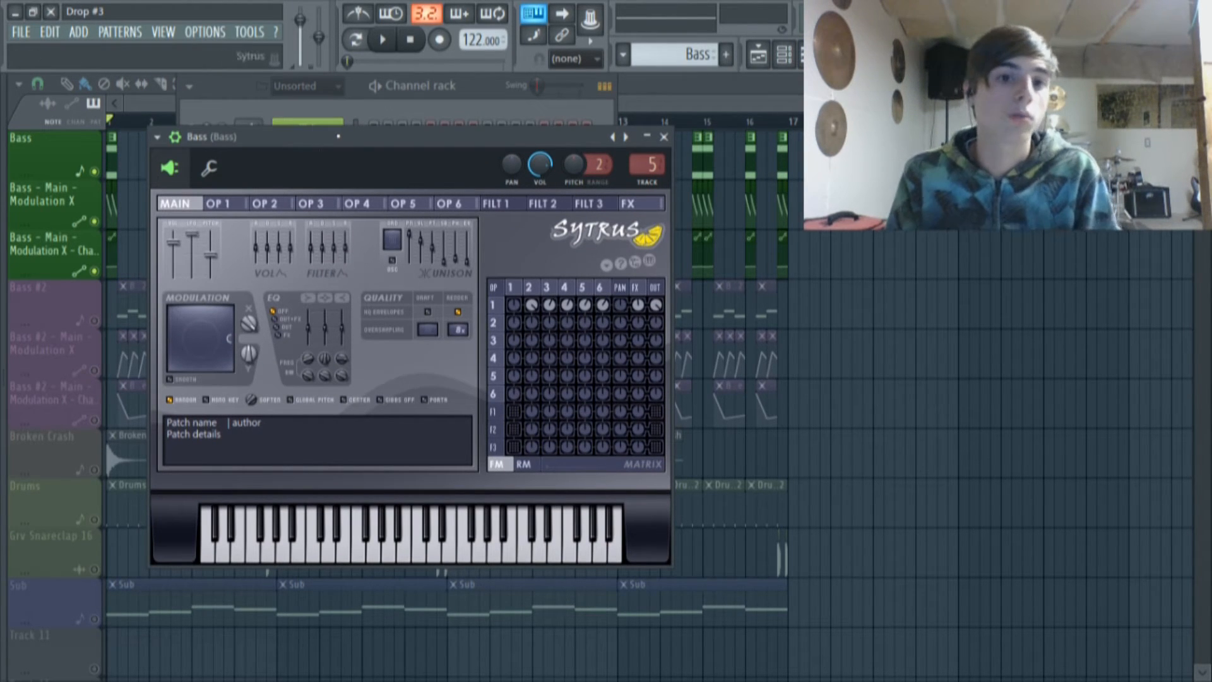
left_click_drag(330, 145, 336, 137)
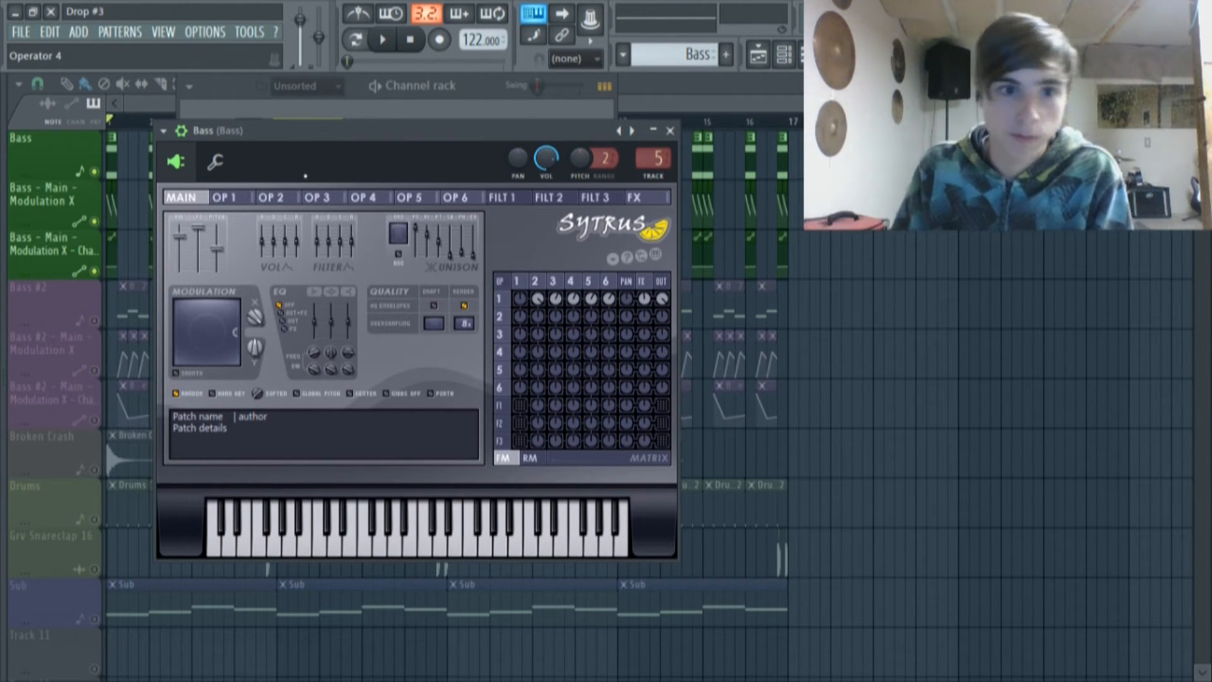
mouse_move(311, 134)
left_mouse_down()
mouse_move(271, 118)
mouse_move(293, 136)
left_mouse_up()
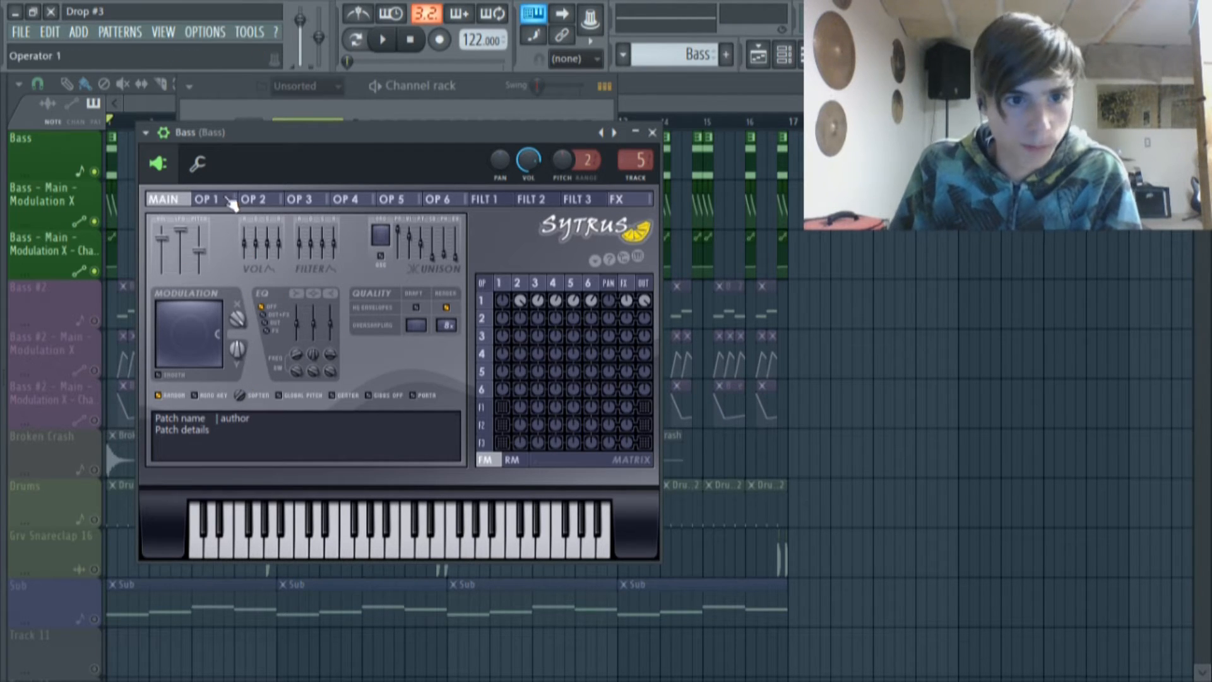
Step: Set Sytrus operator 1's shape to 0% for a pure sine, ending on the MAIN page
left_click(206, 203)
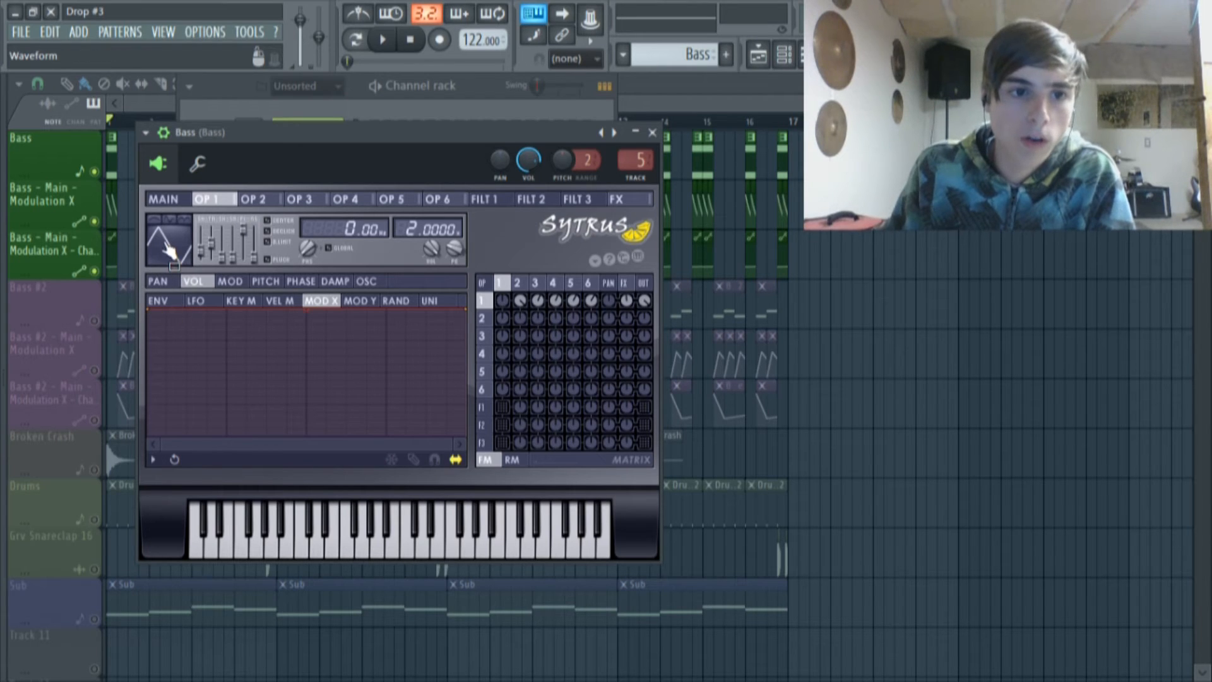
left_click_drag(432, 152, 490, 163)
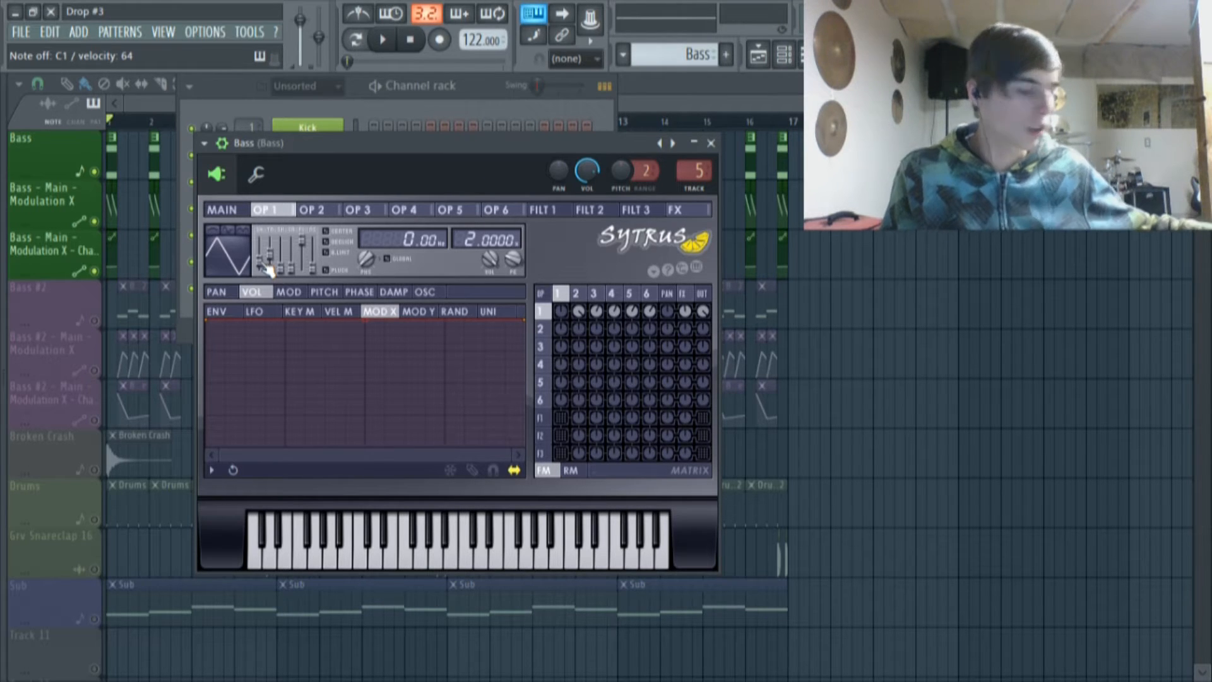
mouse_move(261, 262)
left_mouse_down()
mouse_move(262, 240)
mouse_move(268, 270)
left_mouse_up()
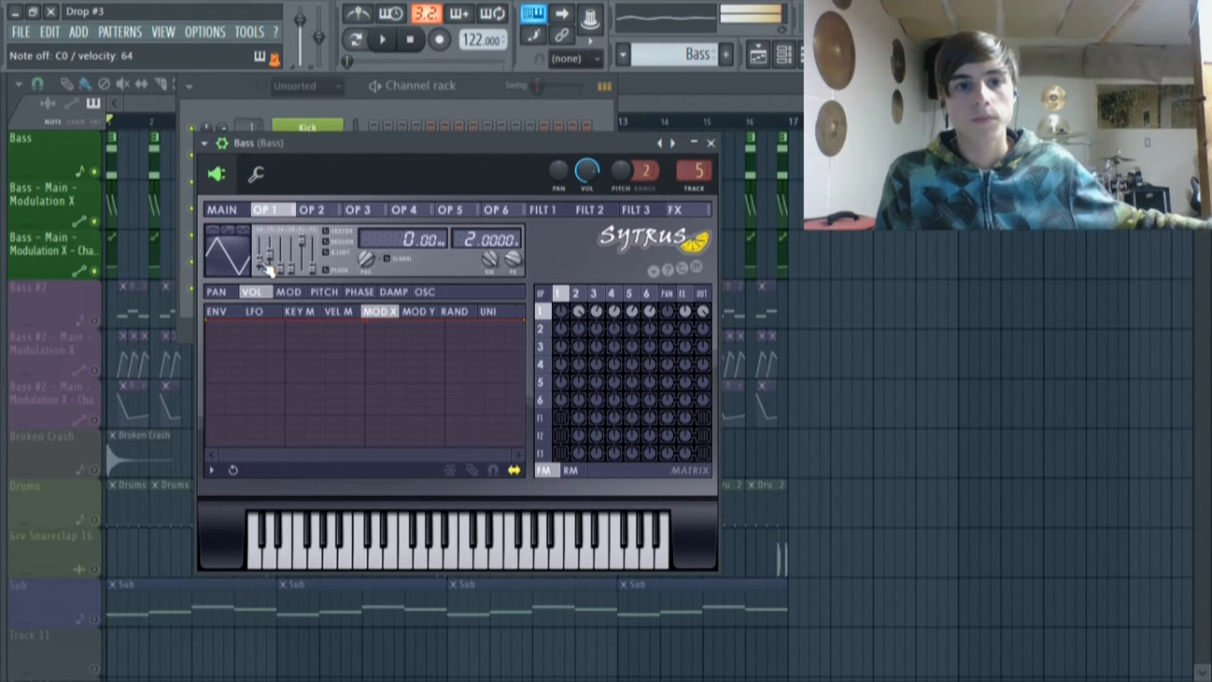
left_click(222, 210)
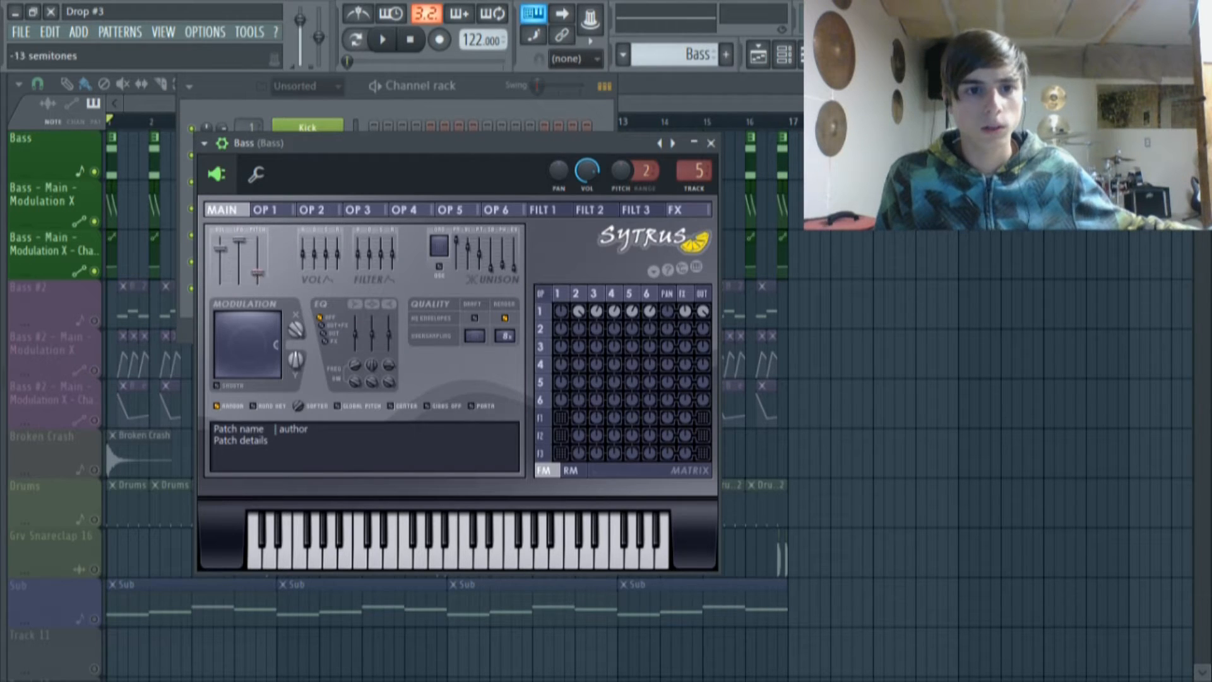
left_click(265, 211)
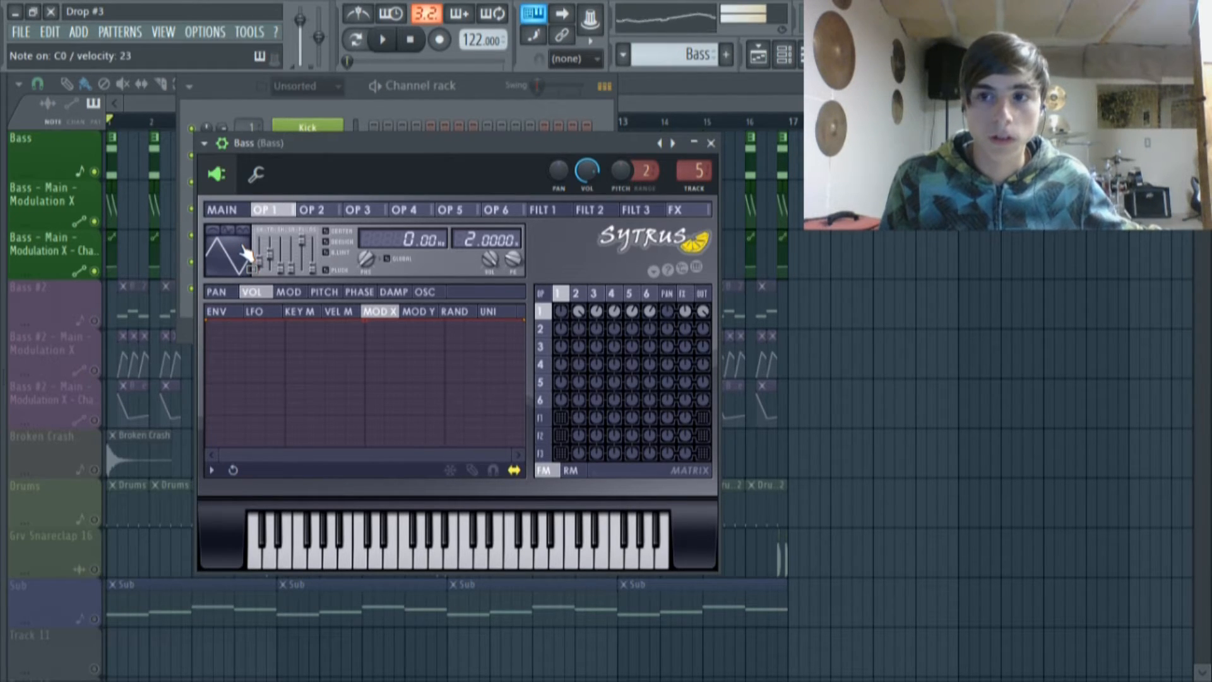
left_click(233, 215)
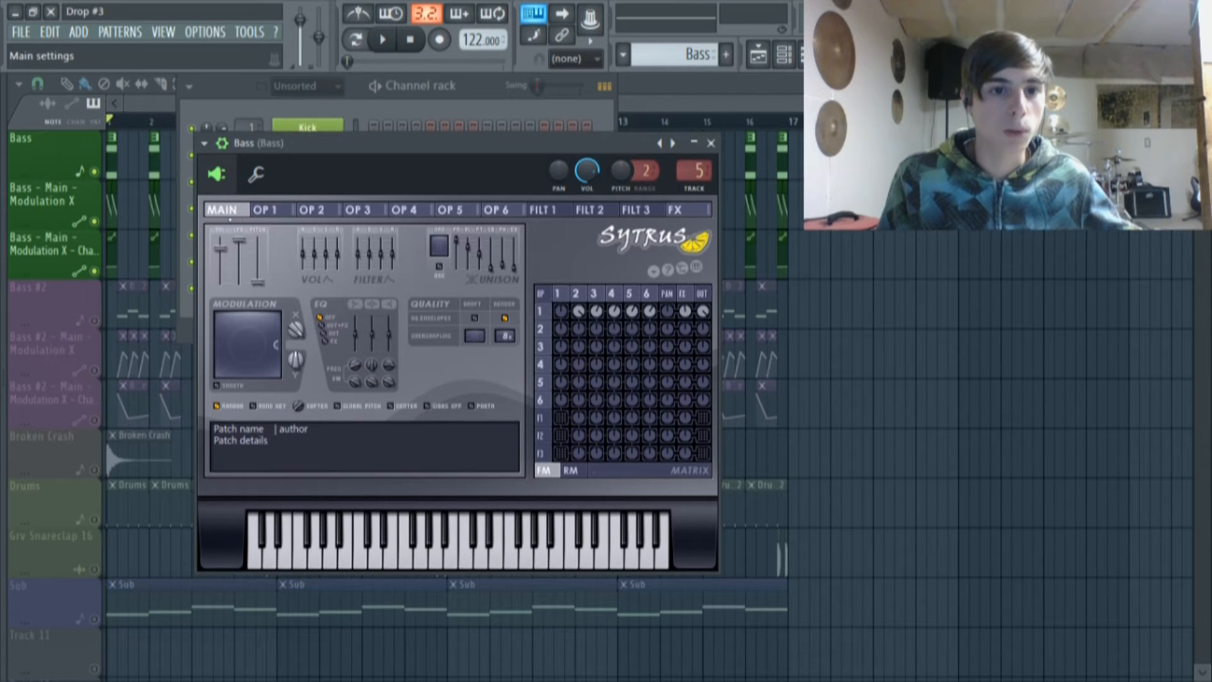
Step: Reset main pitch to +0 semitones, set Modulation X to 10%, and view operator 1's envelope
left_click_drag(257, 282, 258, 260)
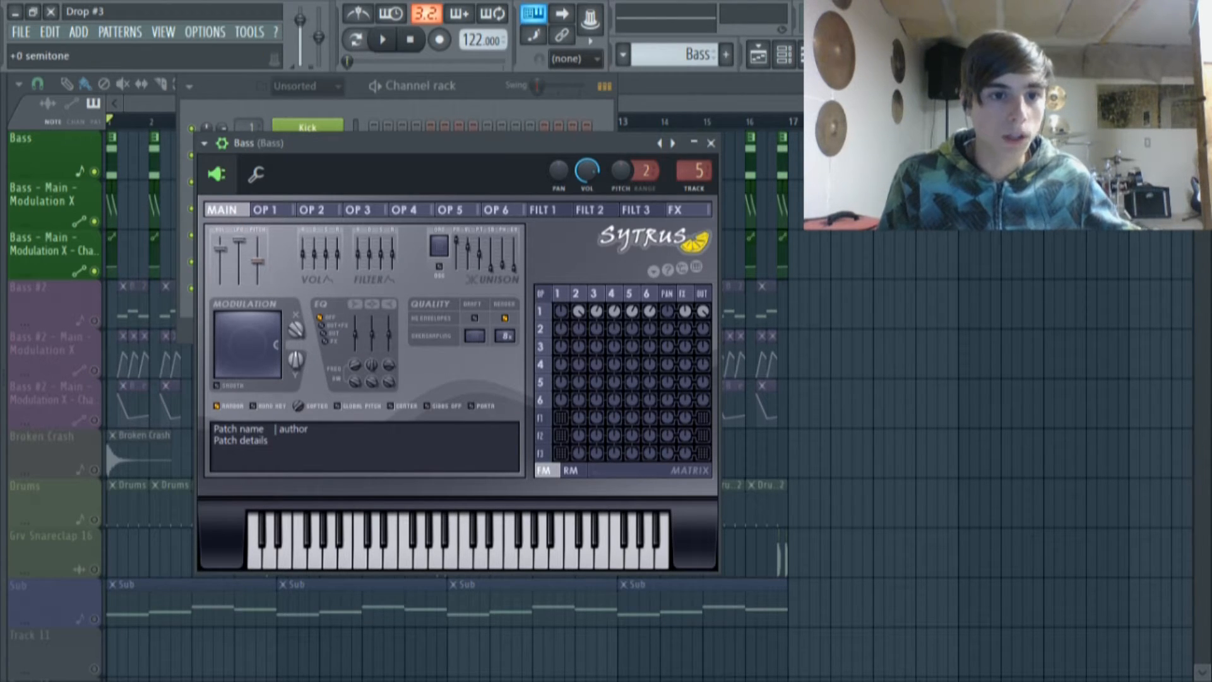
left_click_drag(296, 329, 295, 384)
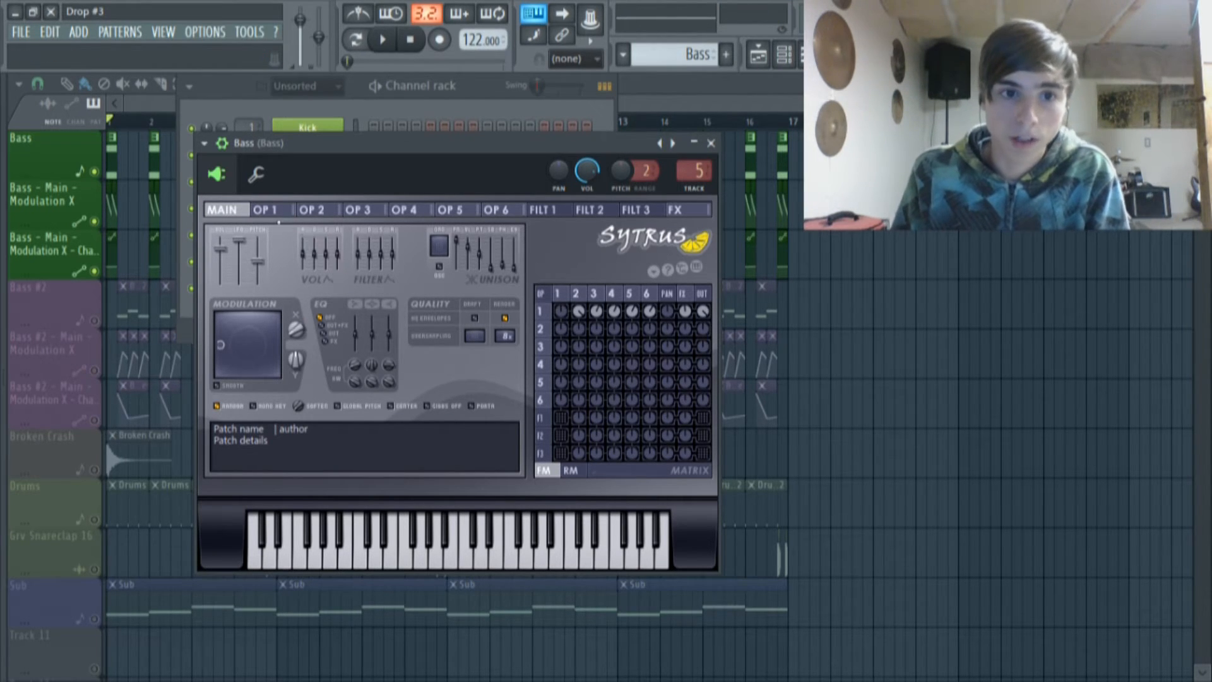
left_click(276, 212)
left_click(313, 210)
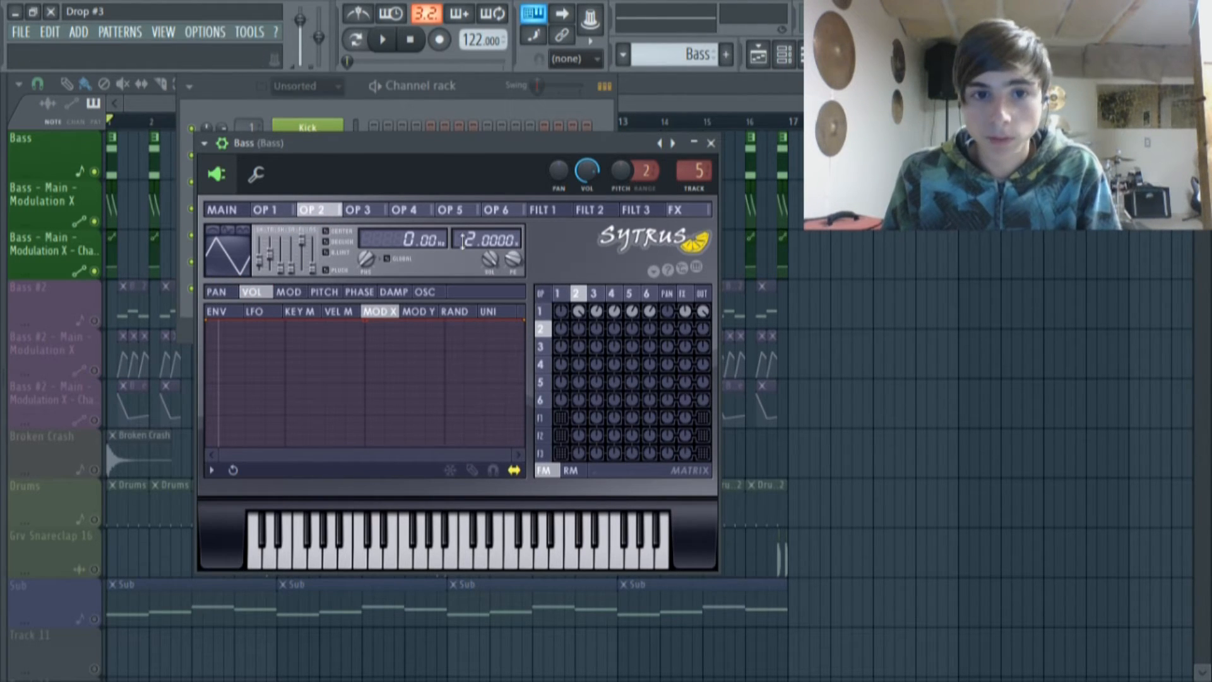
left_click(268, 210)
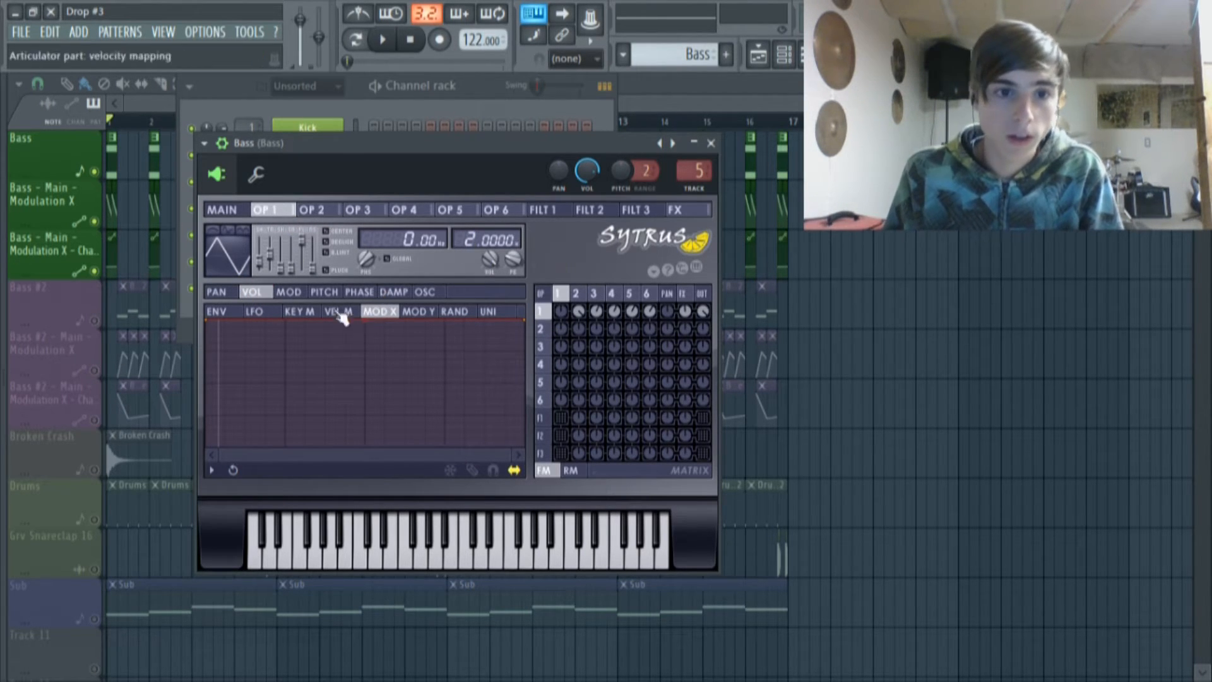
left_click(289, 293)
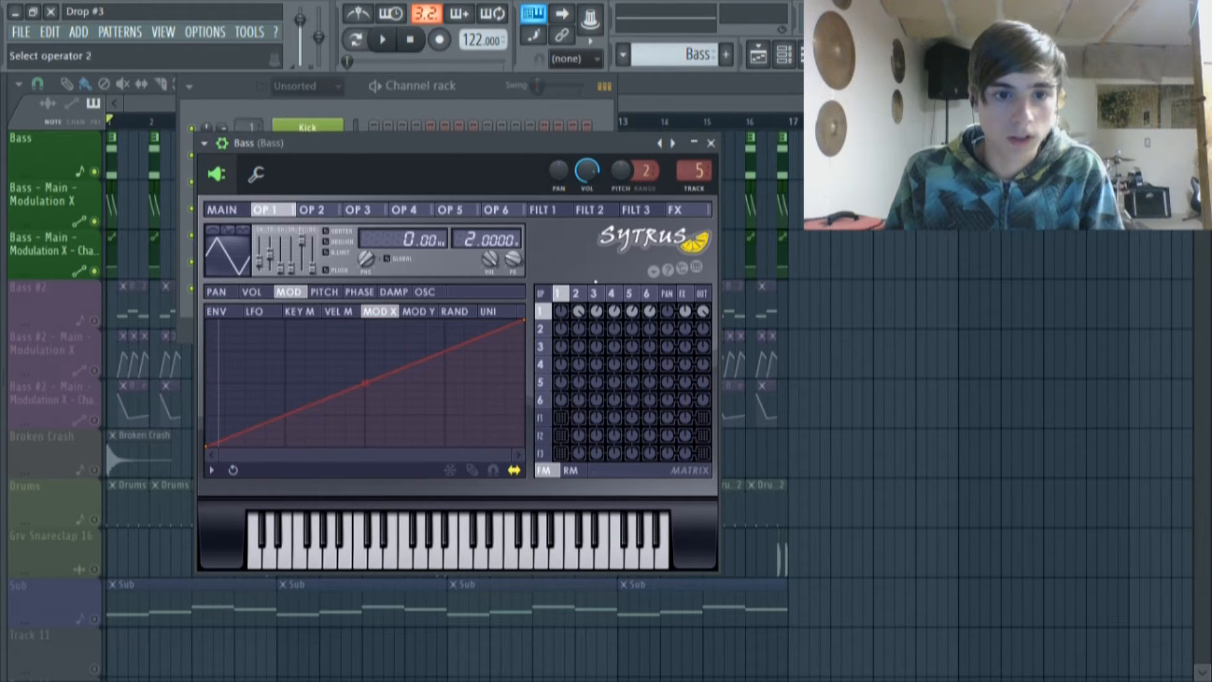
Step: Browse the Bass Sytrus operators 2 through 6
left_click(312, 210)
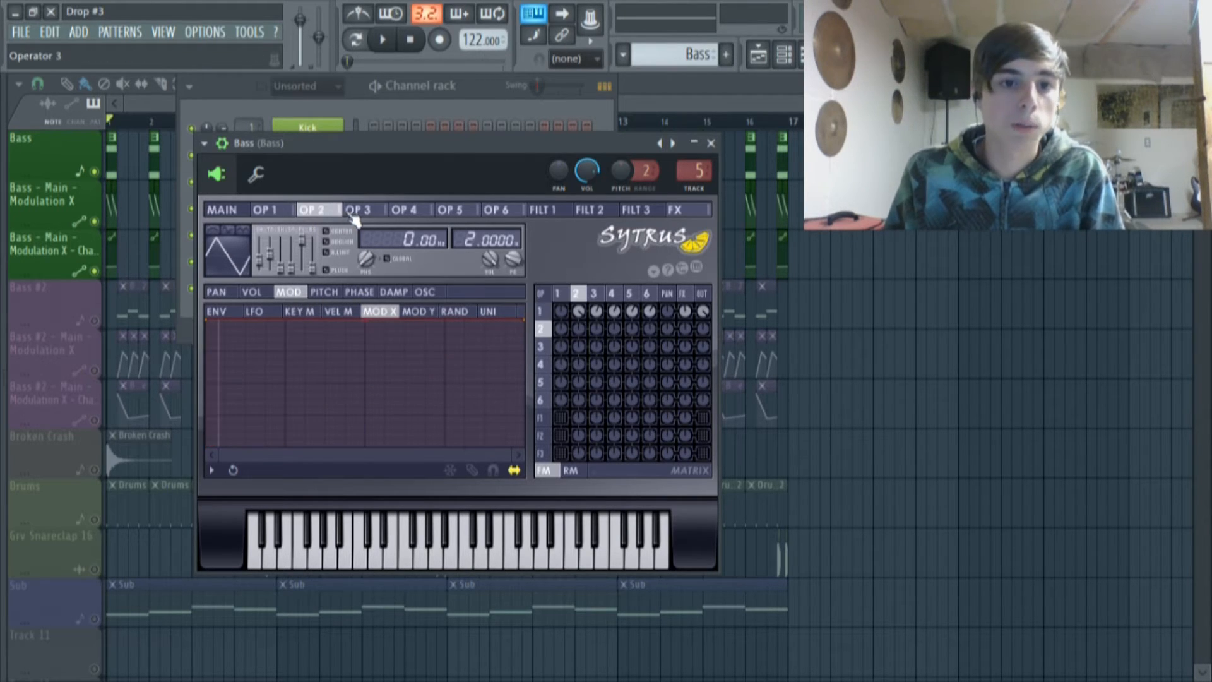
left_click(358, 210)
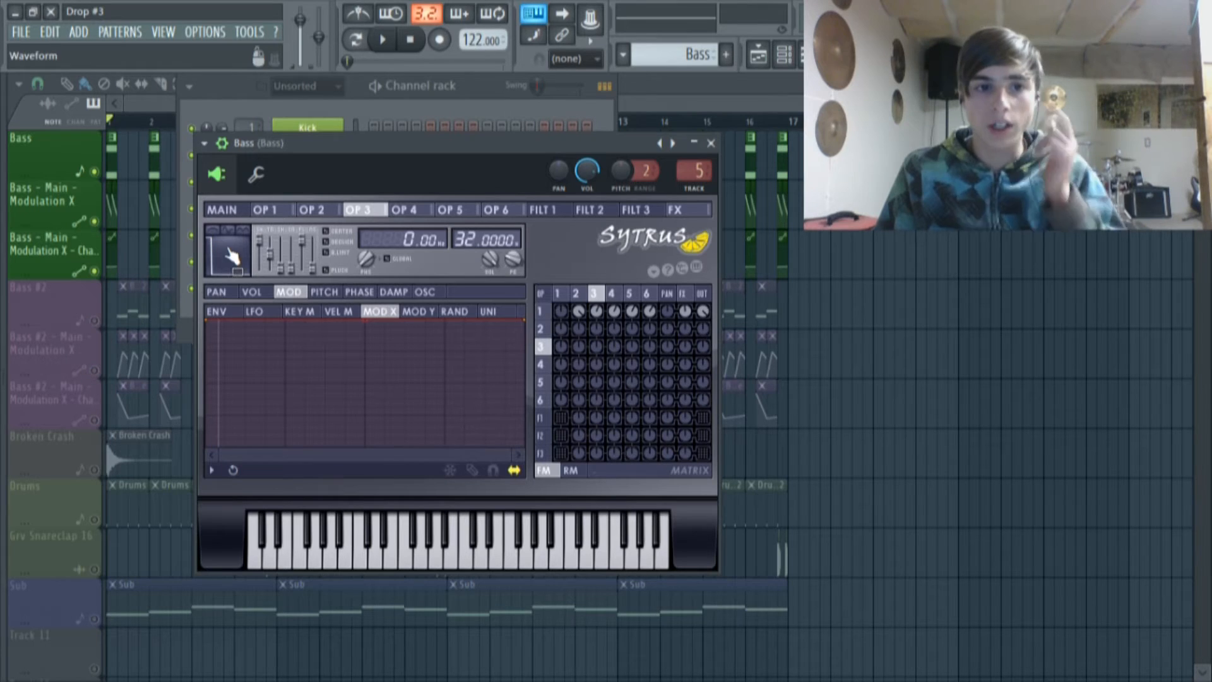
left_click(416, 210)
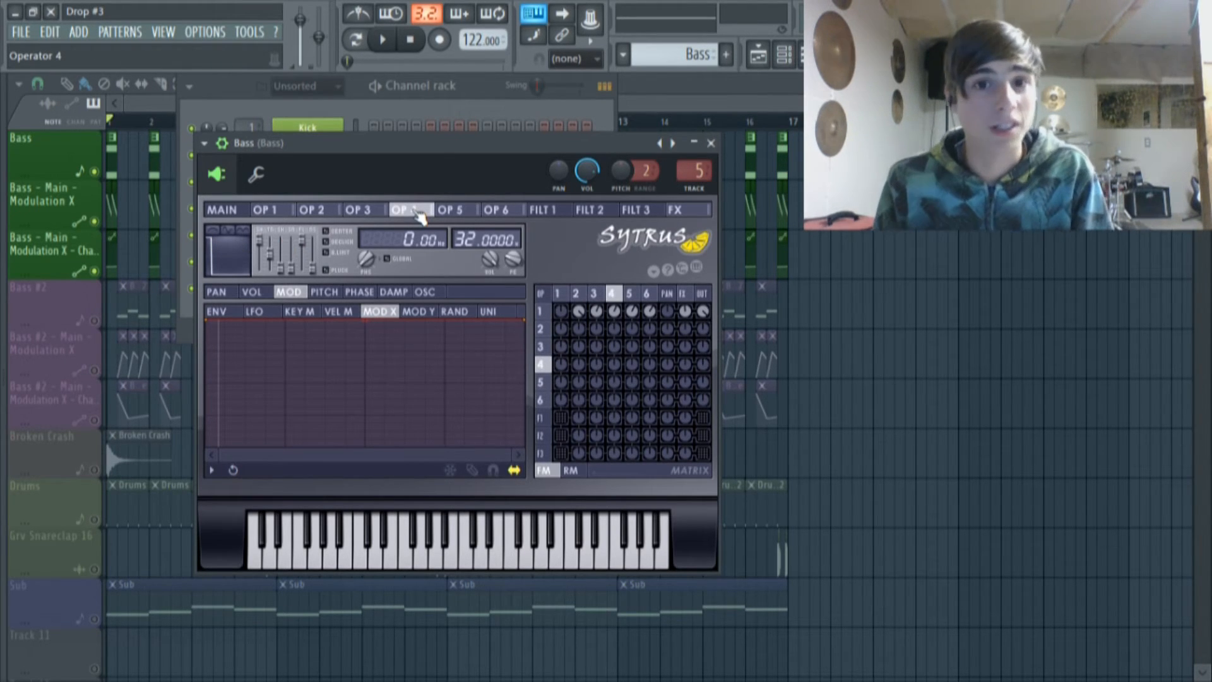
left_click(363, 211)
left_click(403, 211)
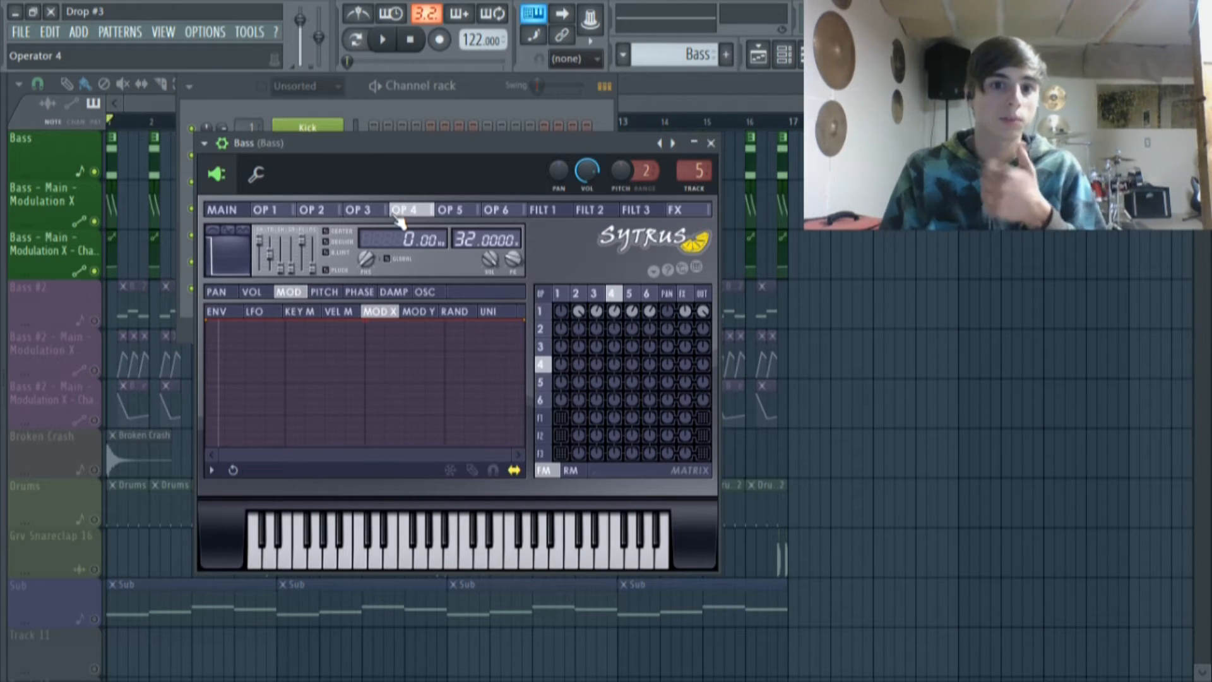
left_click(453, 212)
left_click(498, 213)
Step: Compare operators 4, 5 and 6, then flip through the operator pages back to operator 6
left_click(475, 215)
left_click(405, 211)
left_click(497, 210)
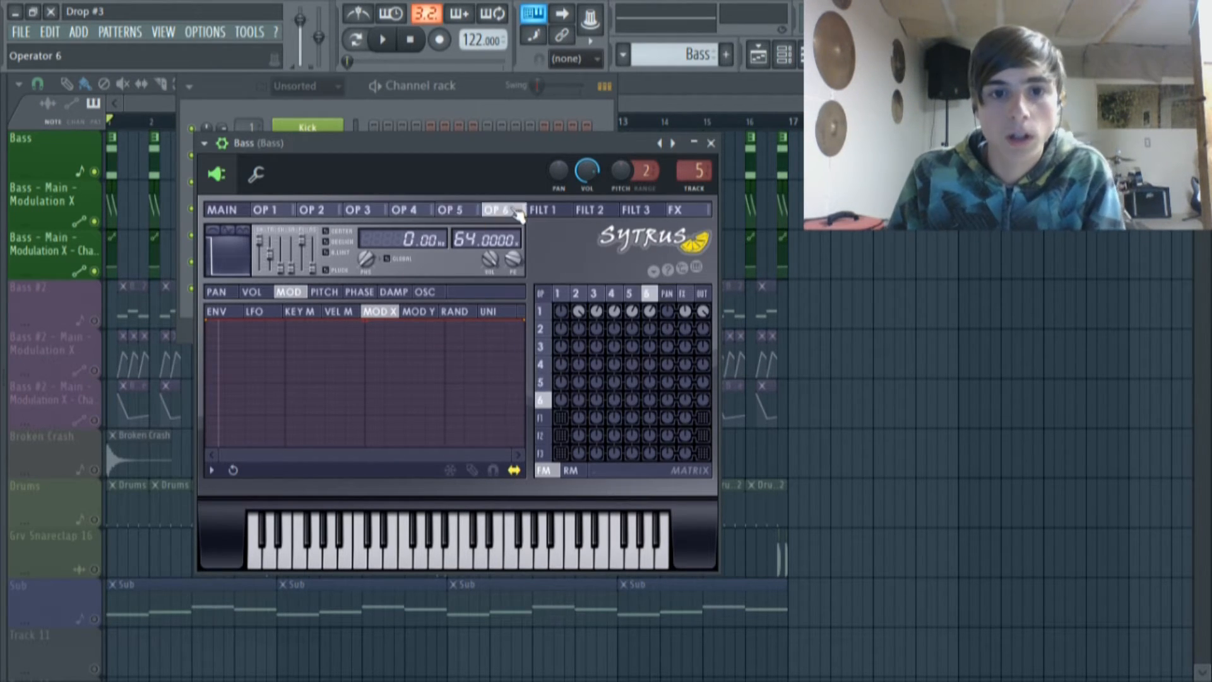
left_click(478, 213)
left_click(494, 213)
left_click(477, 214)
left_click(499, 214)
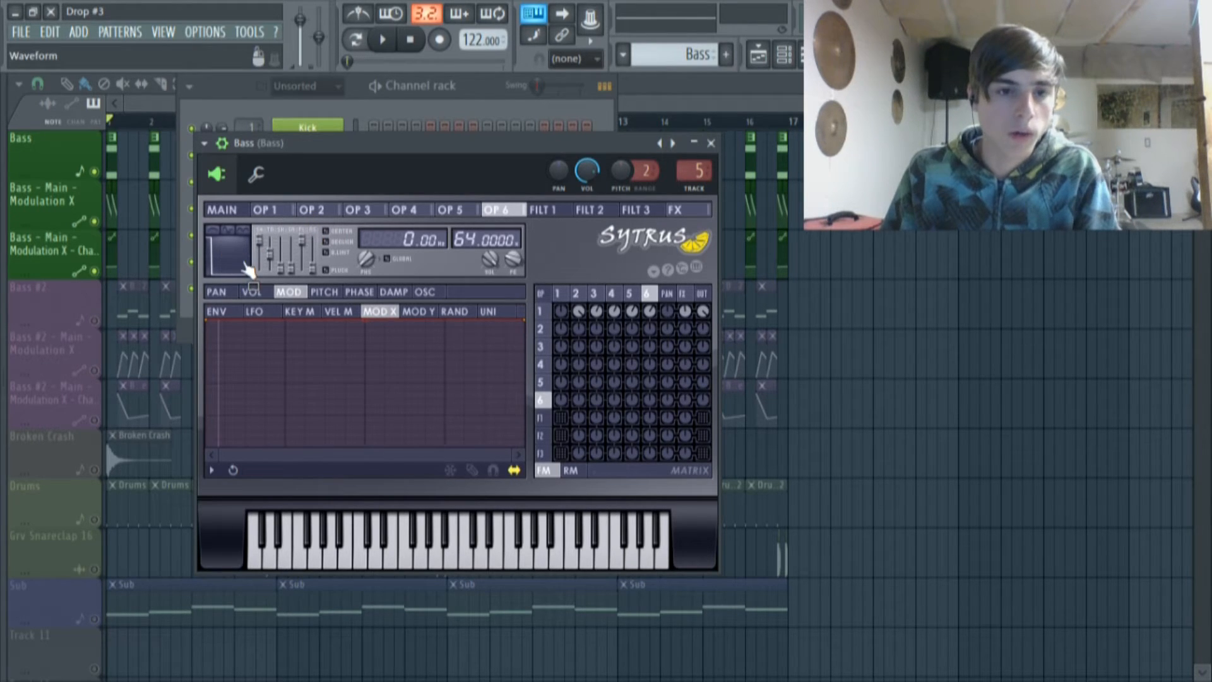
left_click(468, 211)
left_click(423, 213)
left_click(381, 215)
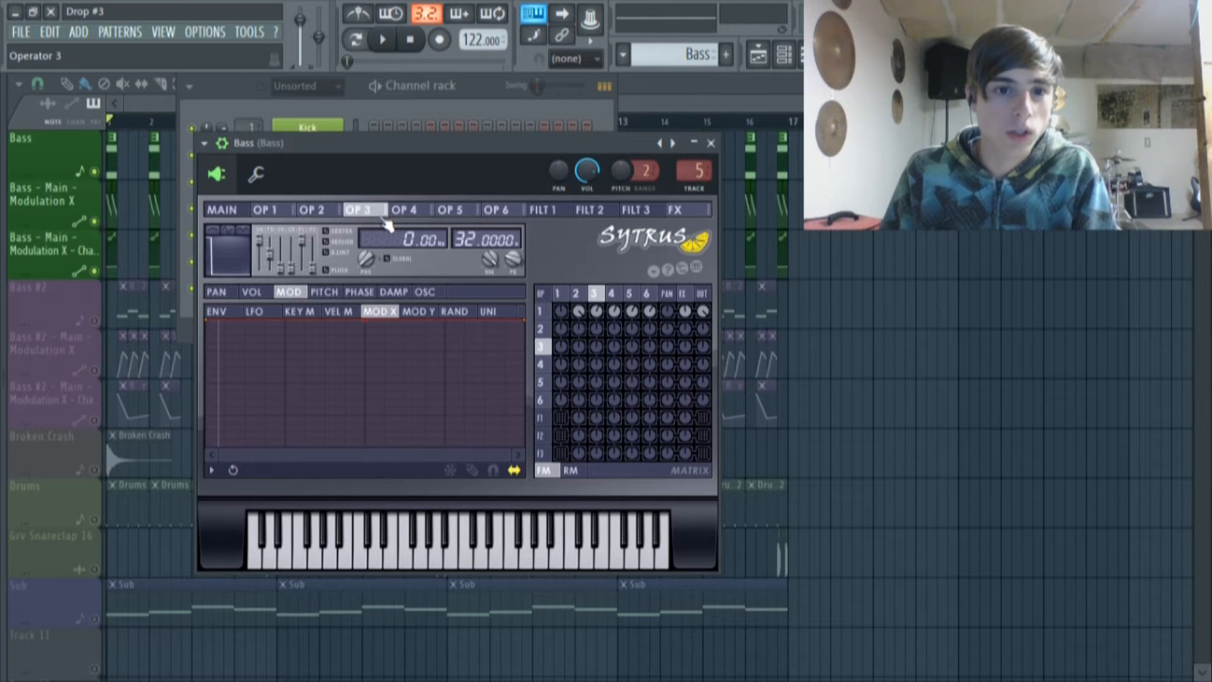
left_click_drag(378, 217, 248, 216)
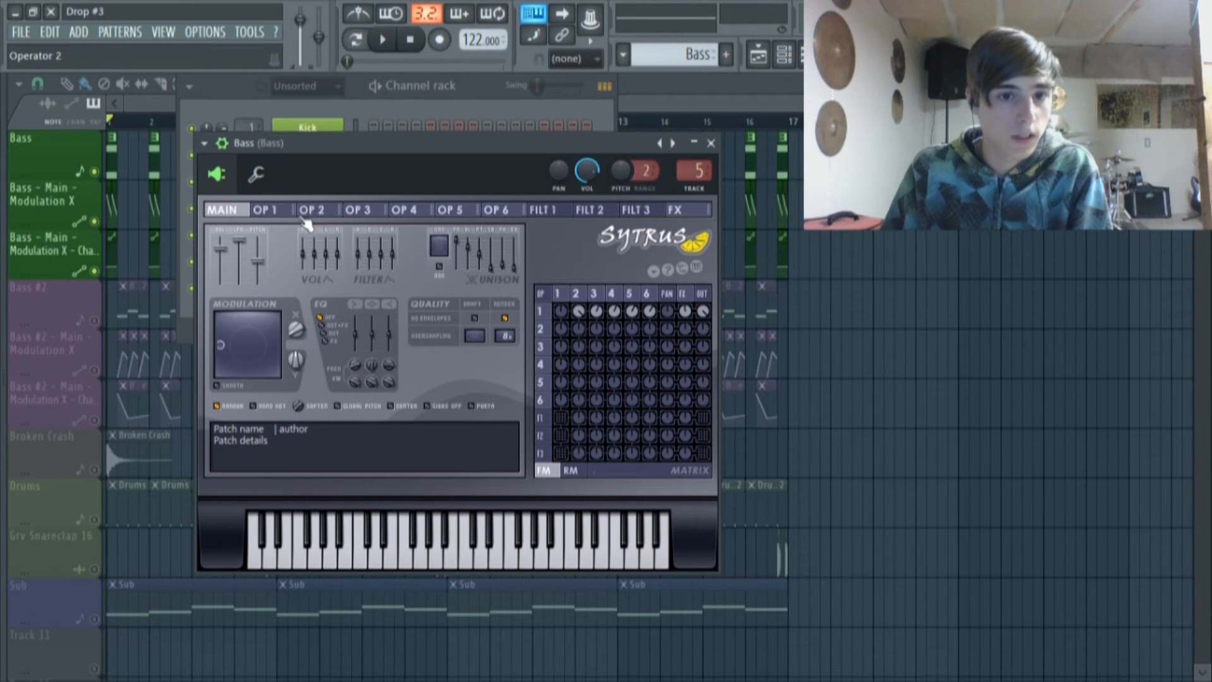
left_click_drag(309, 213, 498, 213)
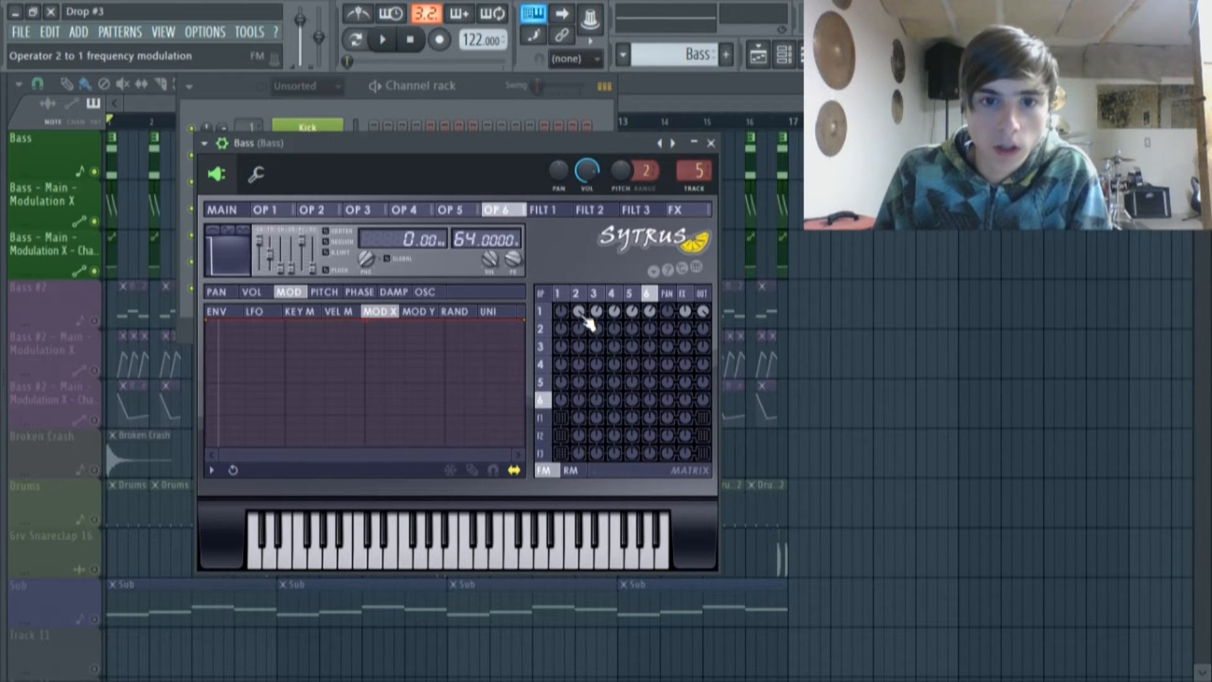
Step: Inspect operators 2, 3 and 6 of the Bass Sytrus, finishing on the MAIN page
left_click(311, 210)
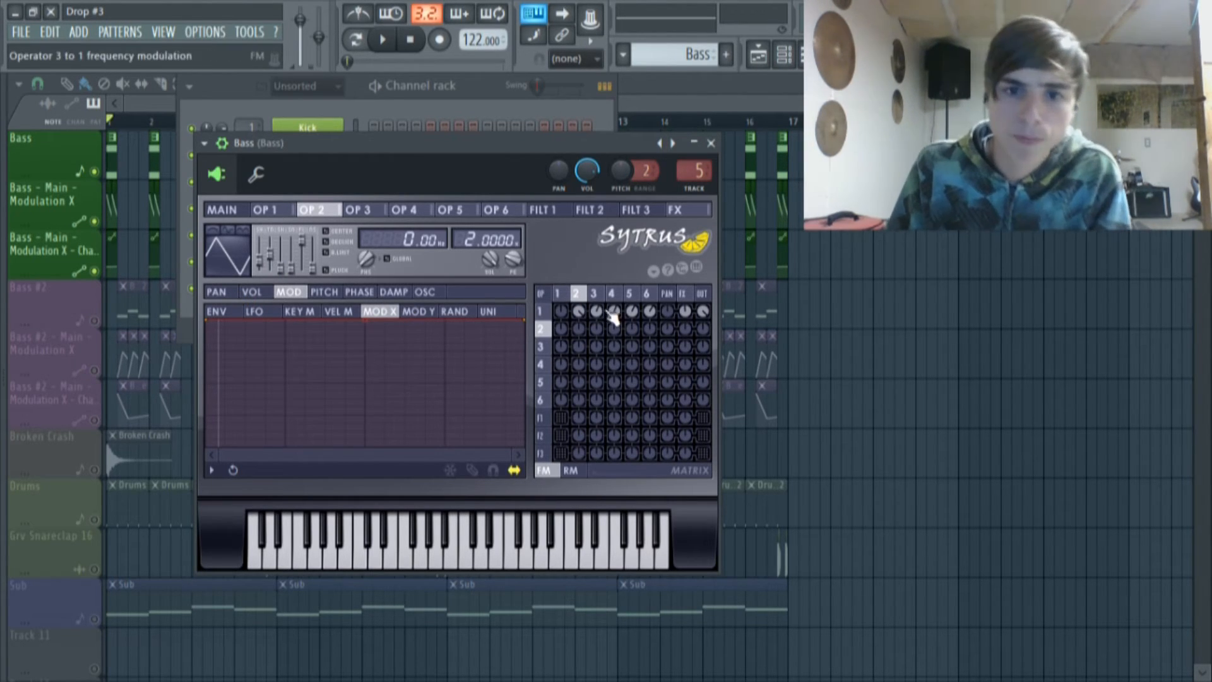
left_click(595, 294)
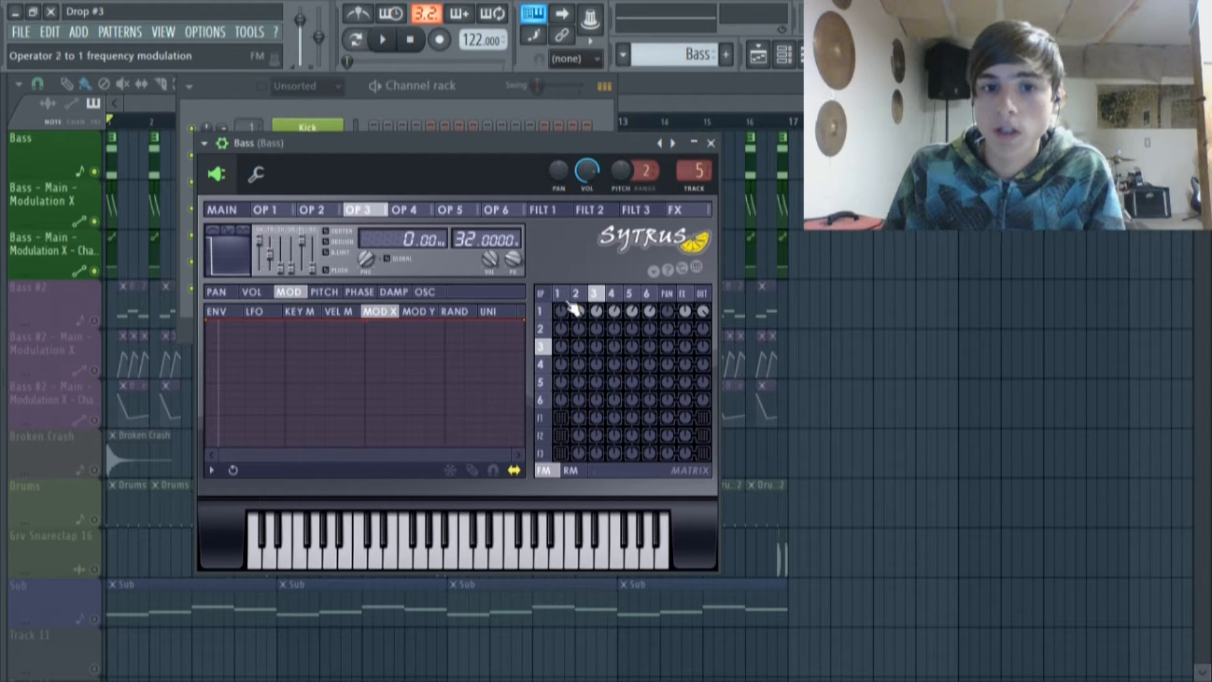
left_click(235, 213)
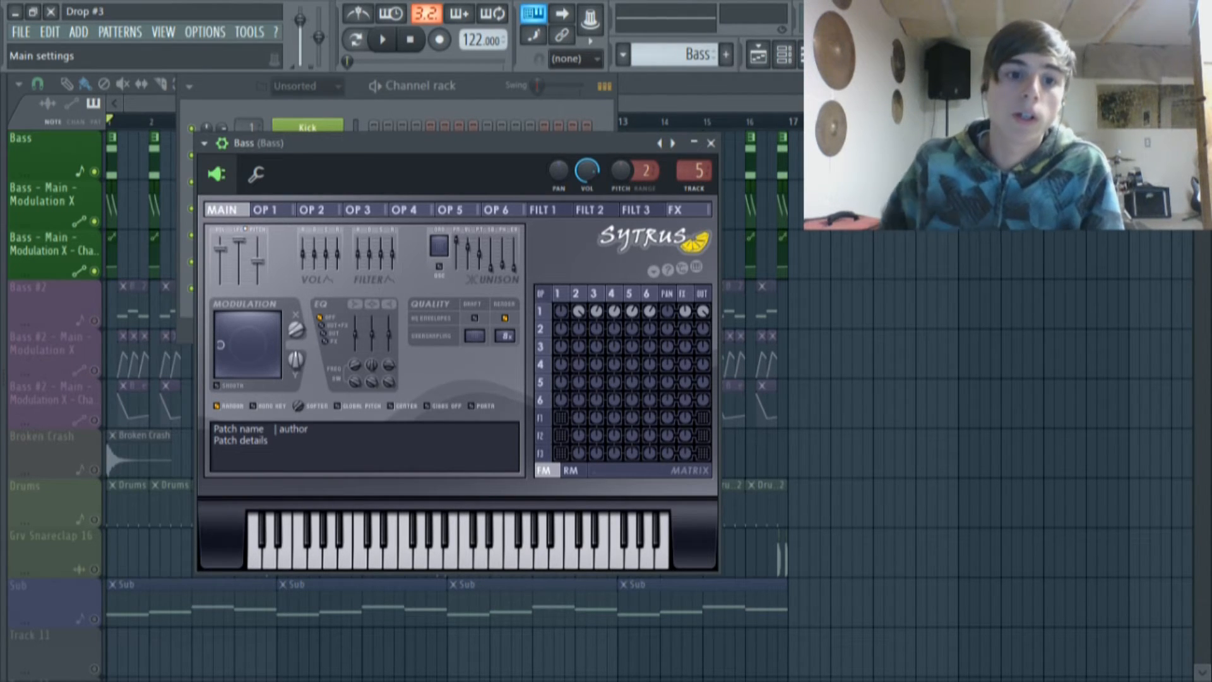
left_click(480, 212)
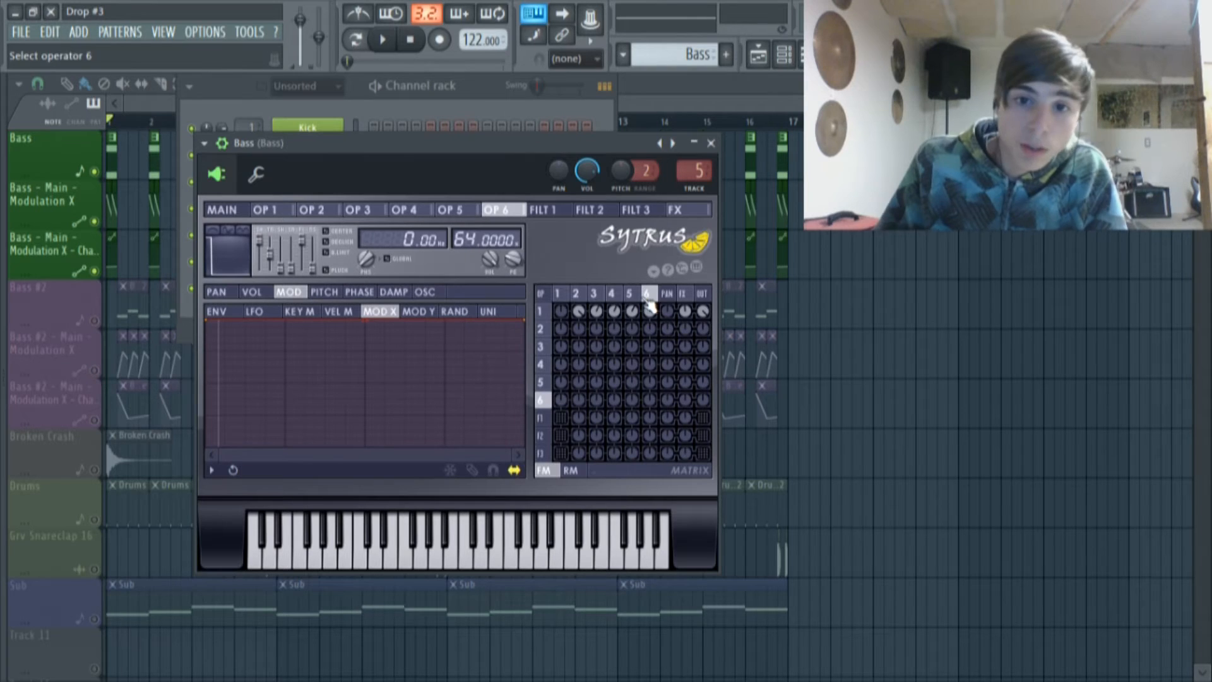
left_click(242, 213)
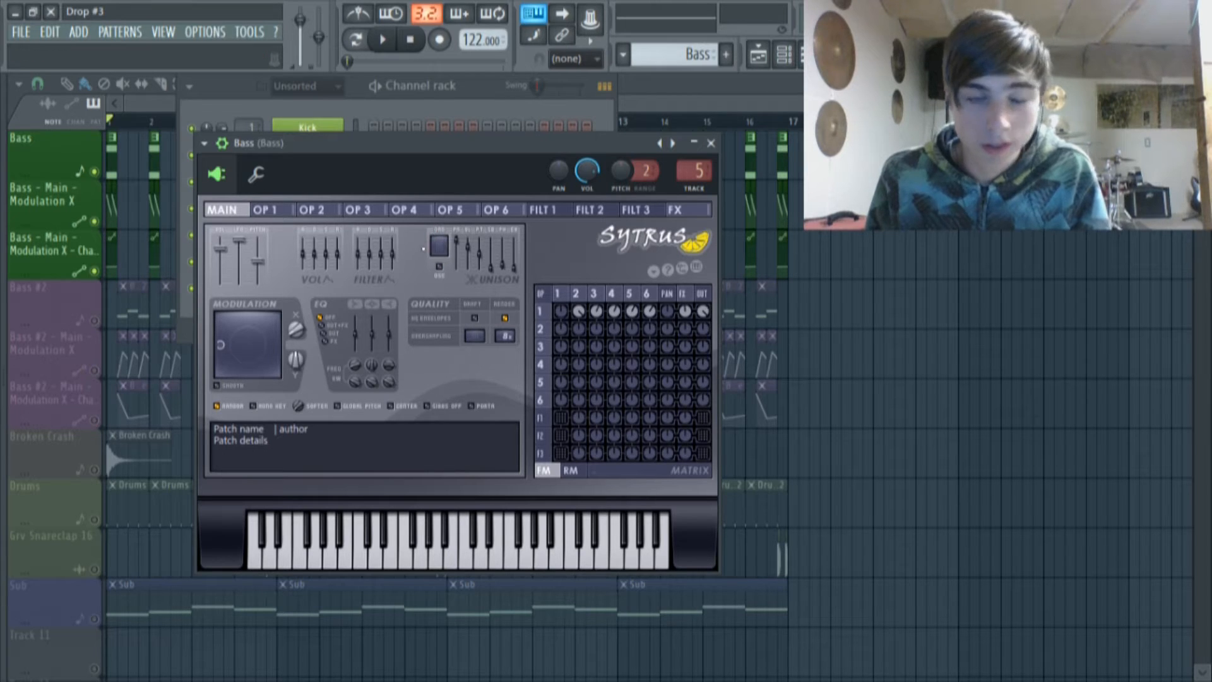
Step: Turn operator 1's FX send down to -99% on the Sytrus FX page, then return to MAIN
left_click(692, 212)
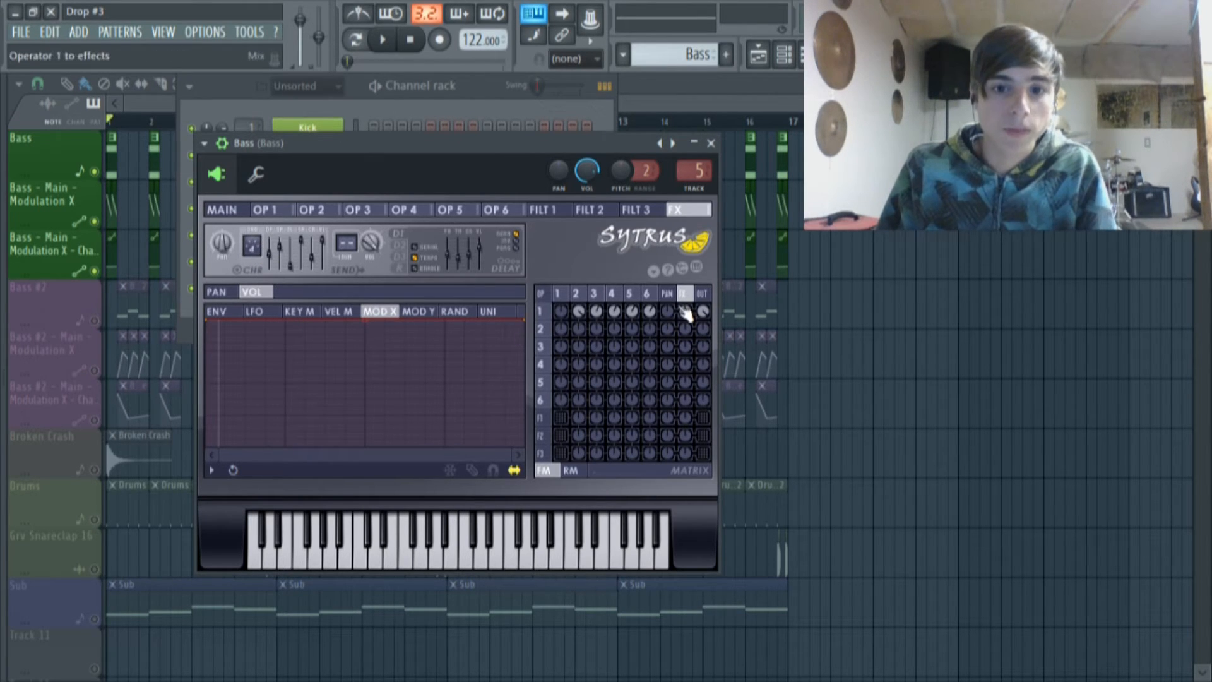
left_click_drag(690, 316, 690, 328)
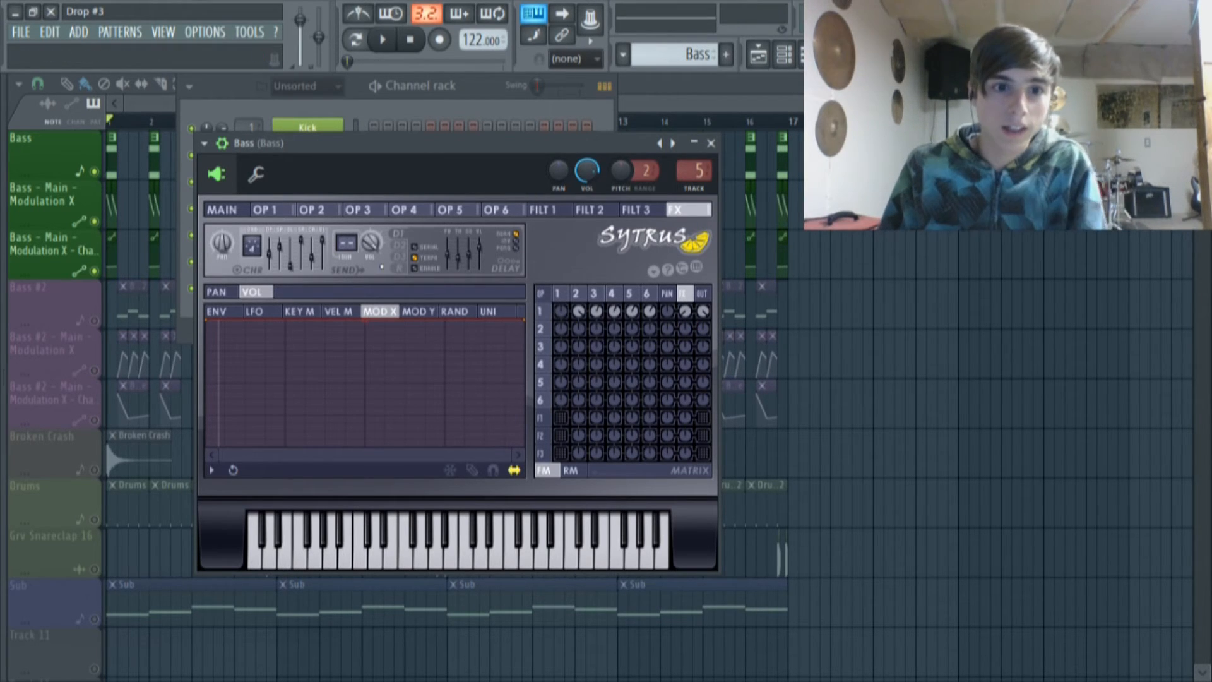
left_click_drag(686, 311, 686, 310)
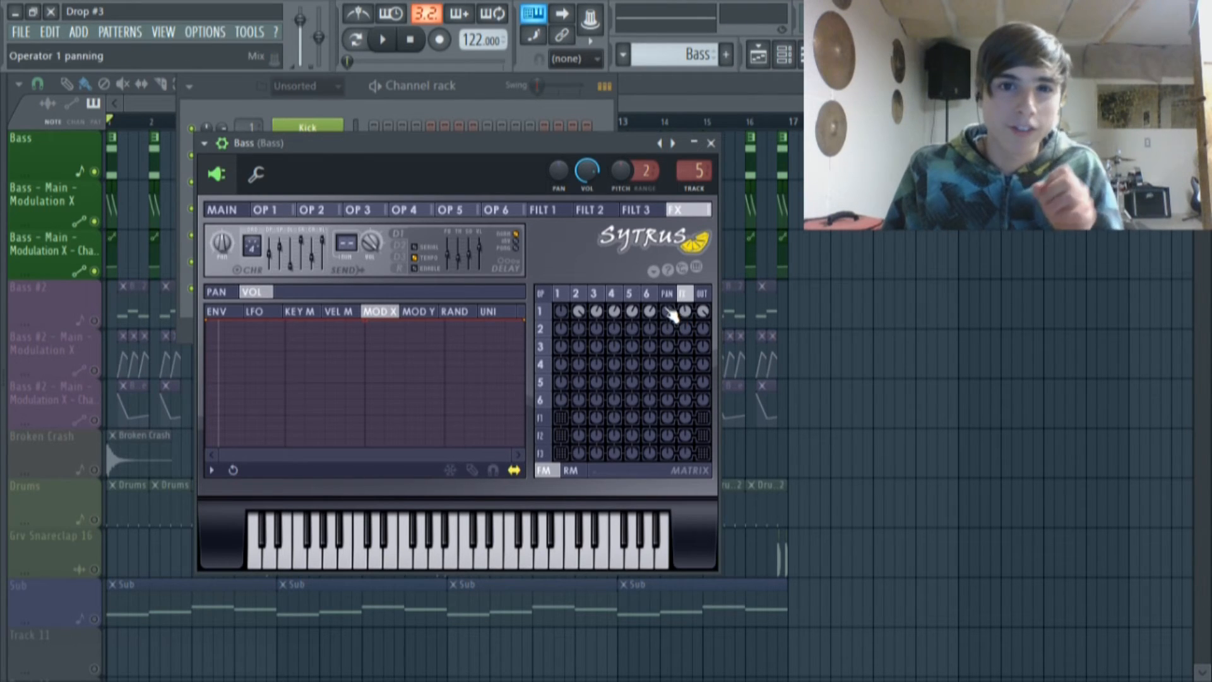
left_click(238, 211)
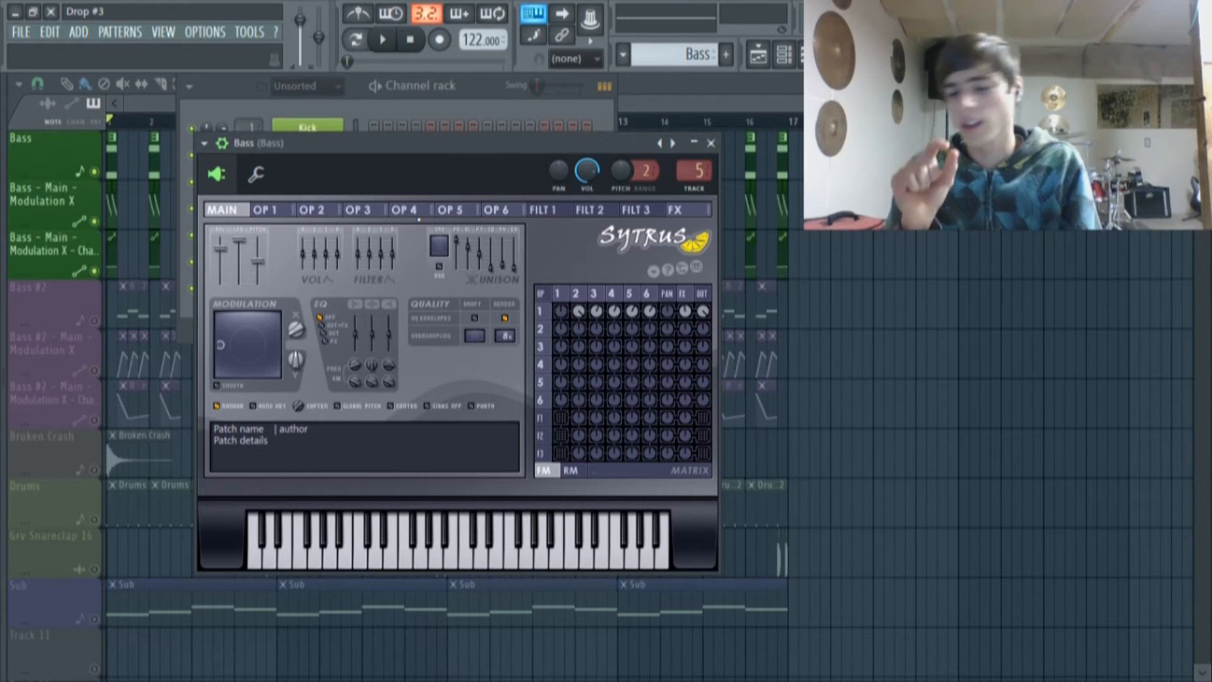
Step: Open the Bass mixer insert's Patcher chain and maximize it
left_click_drag(422, 147, 315, 102)
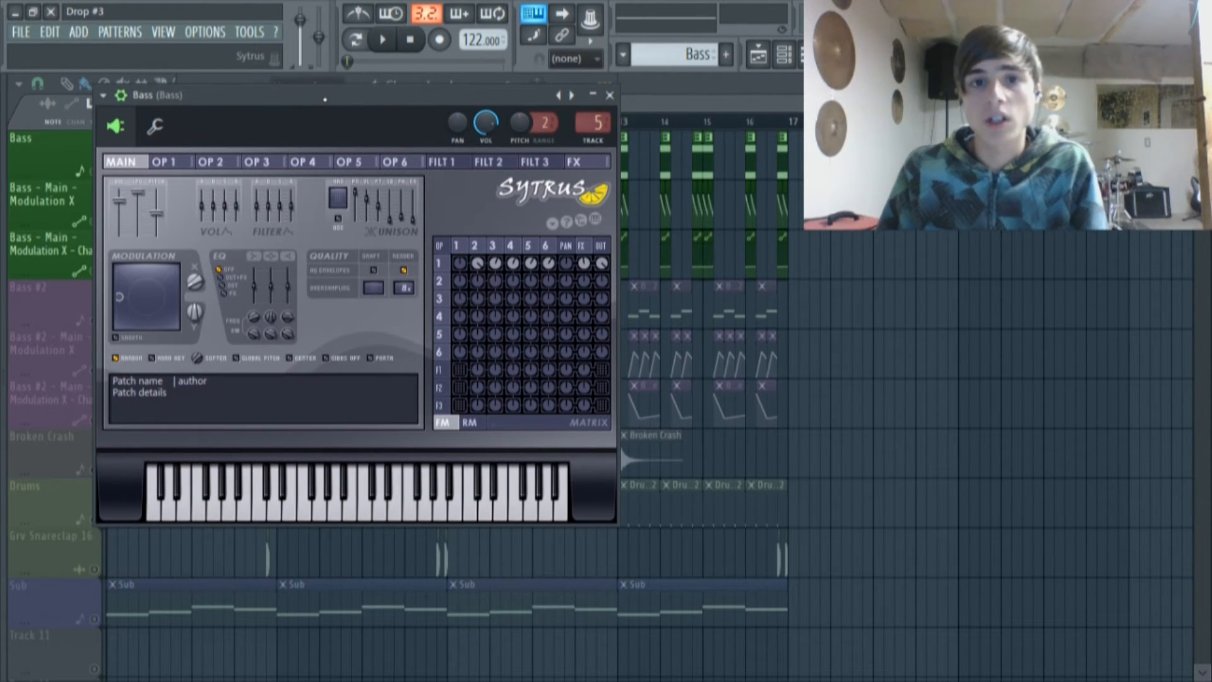
key("F9")
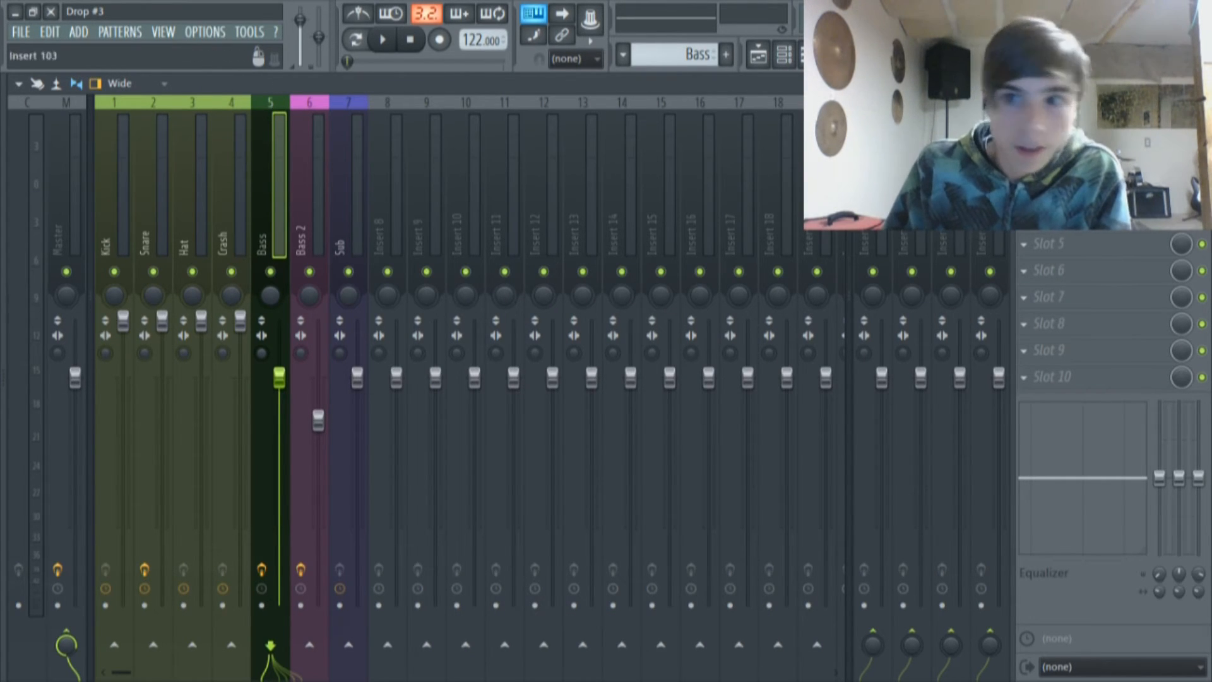
left_click(1073, 138)
left_click_drag(376, 135, 234, 82)
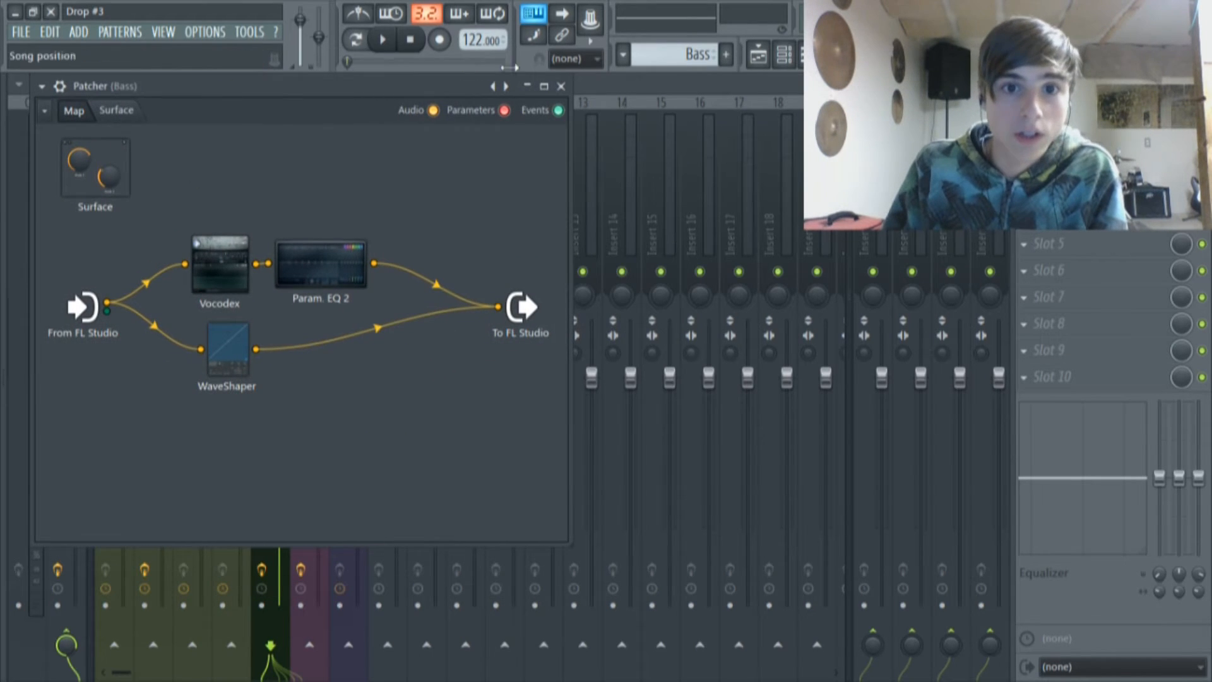
left_click(544, 86)
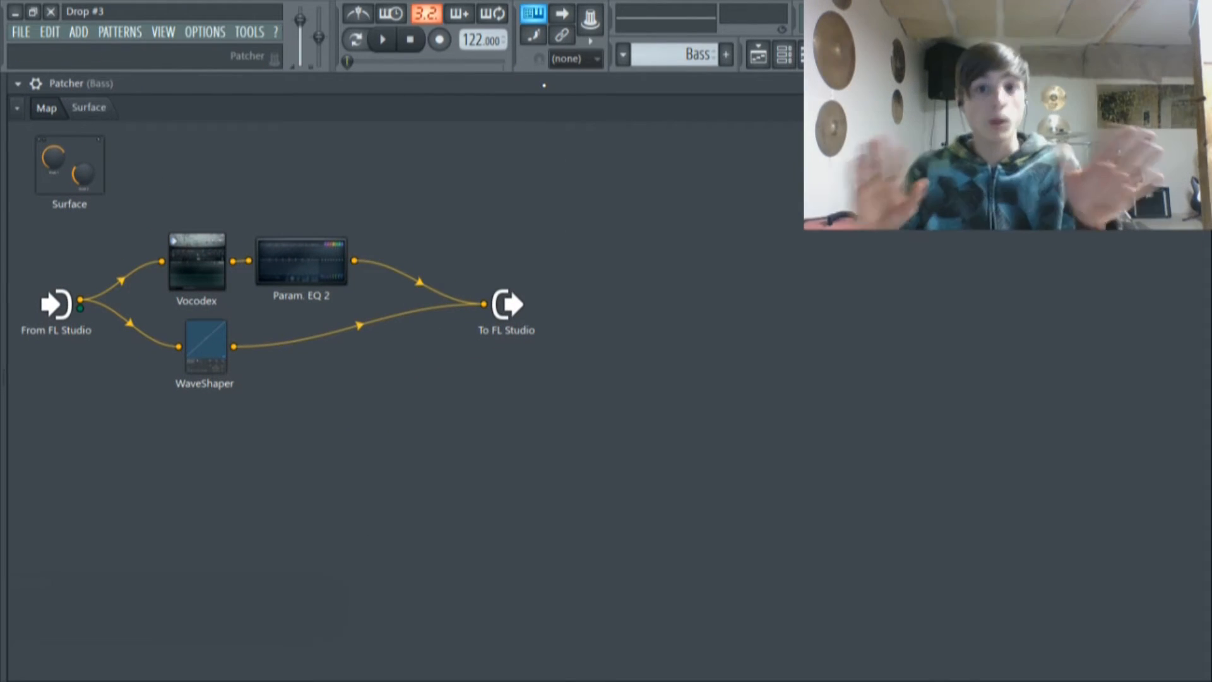
Step: Spread out the To FL Studio, WaveShaper, Param. EQ 2 and Vocodex nodes across the Patcher map
left_click_drag(518, 309, 858, 335)
left_click_drag(205, 345, 341, 448)
left_click_drag(319, 271, 642, 261)
left_click_drag(198, 267, 262, 231)
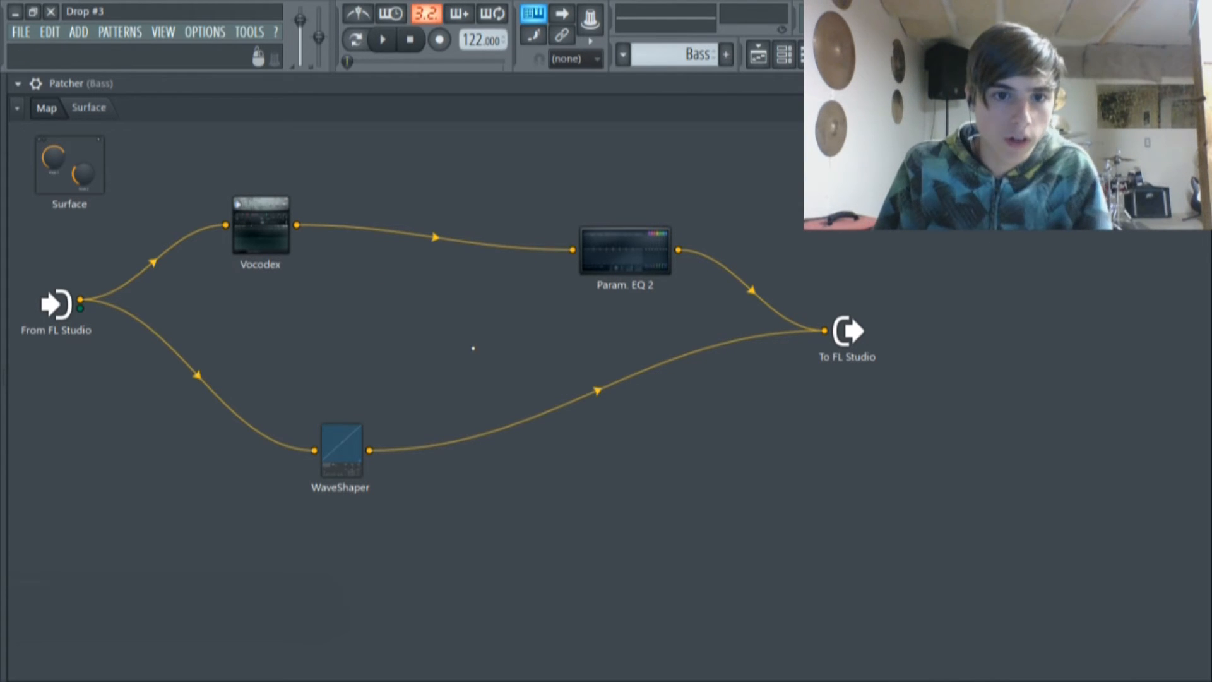
left_click_drag(648, 267, 637, 263)
left_click_drag(364, 445, 400, 449)
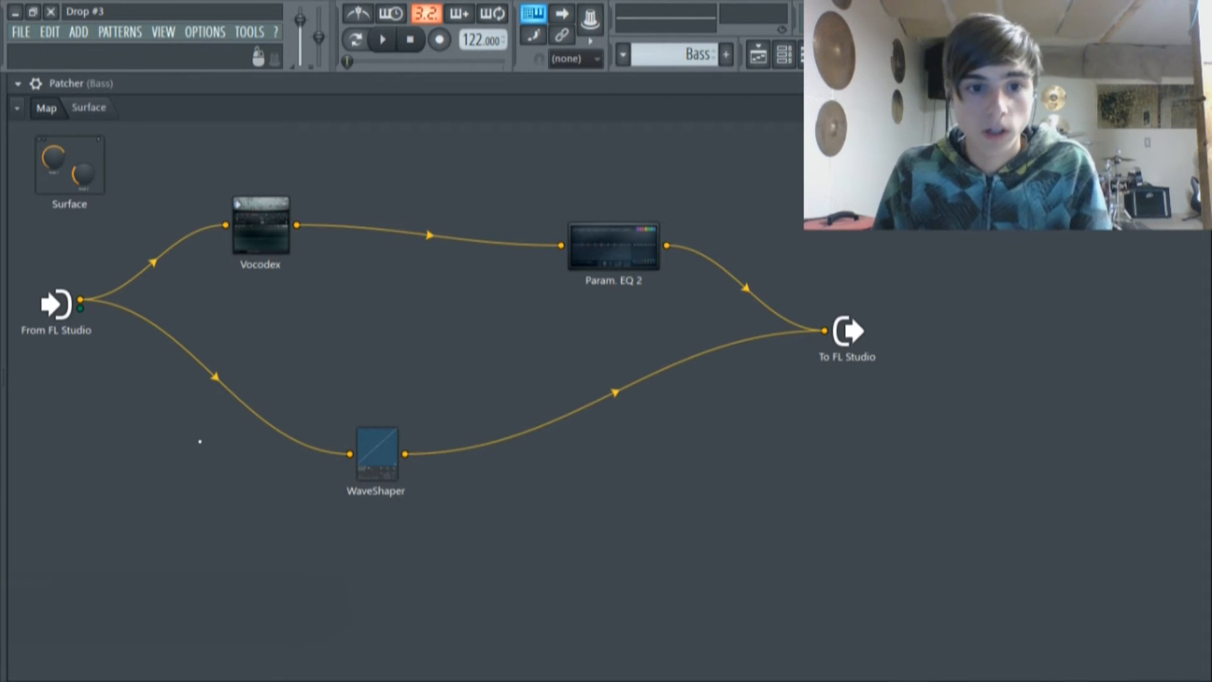
left_click_drag(351, 460, 401, 420)
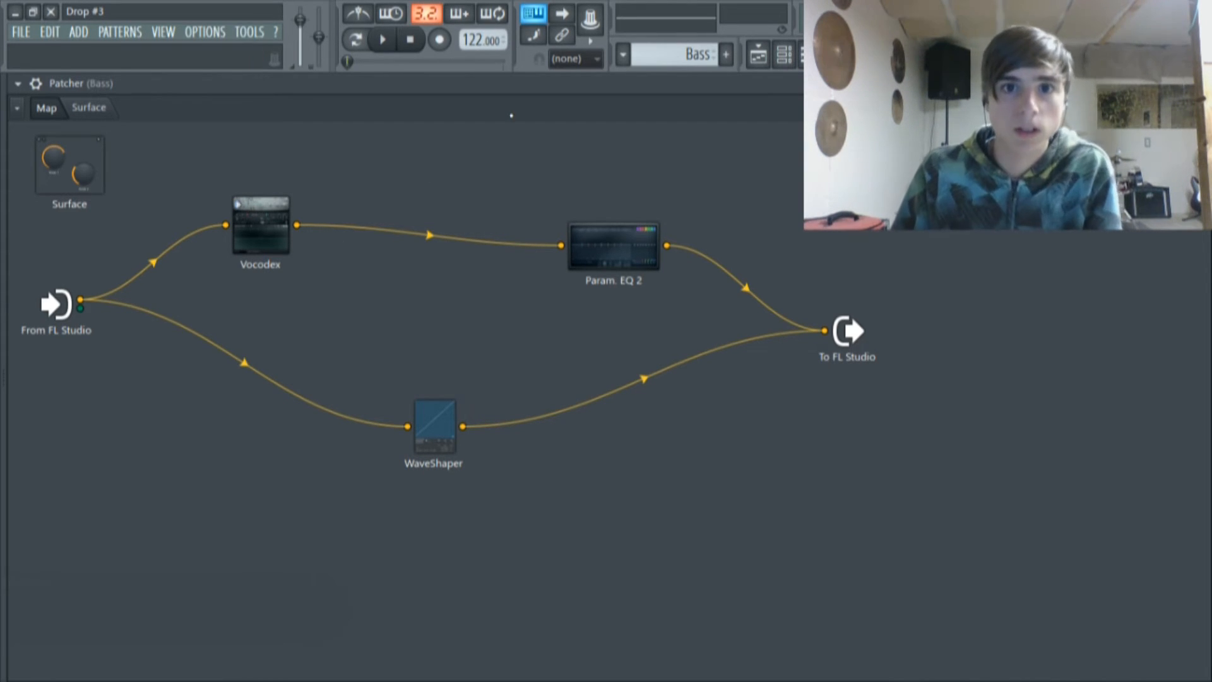
left_click_drag(613, 255, 597, 241)
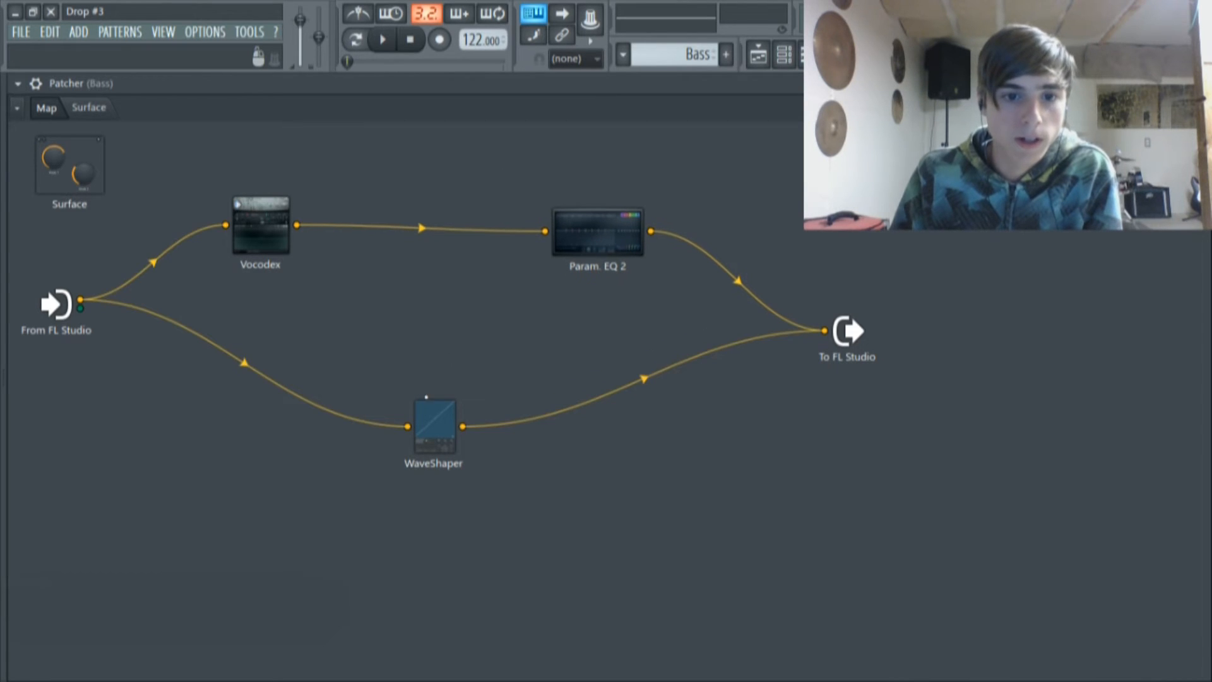
left_click(796, 55)
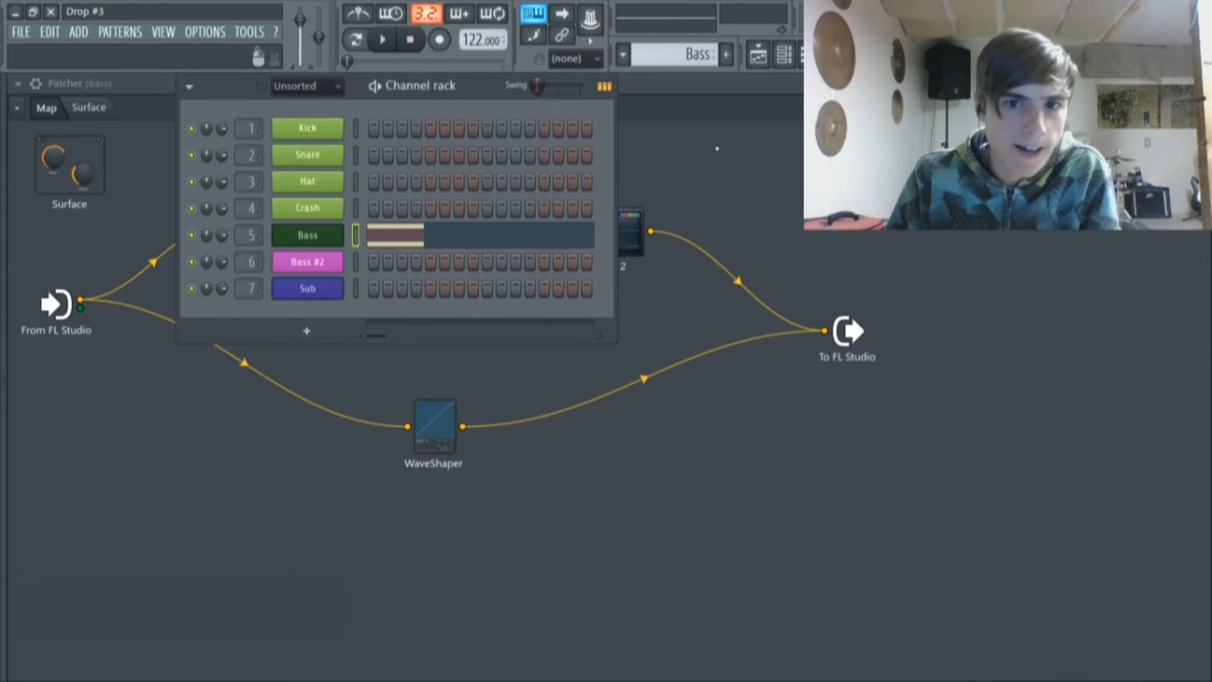
Step: Open Vocodex in the Bass Patcher and lower its wet level to about -11.4 dB
right_click(761, 162)
left_click(547, 299)
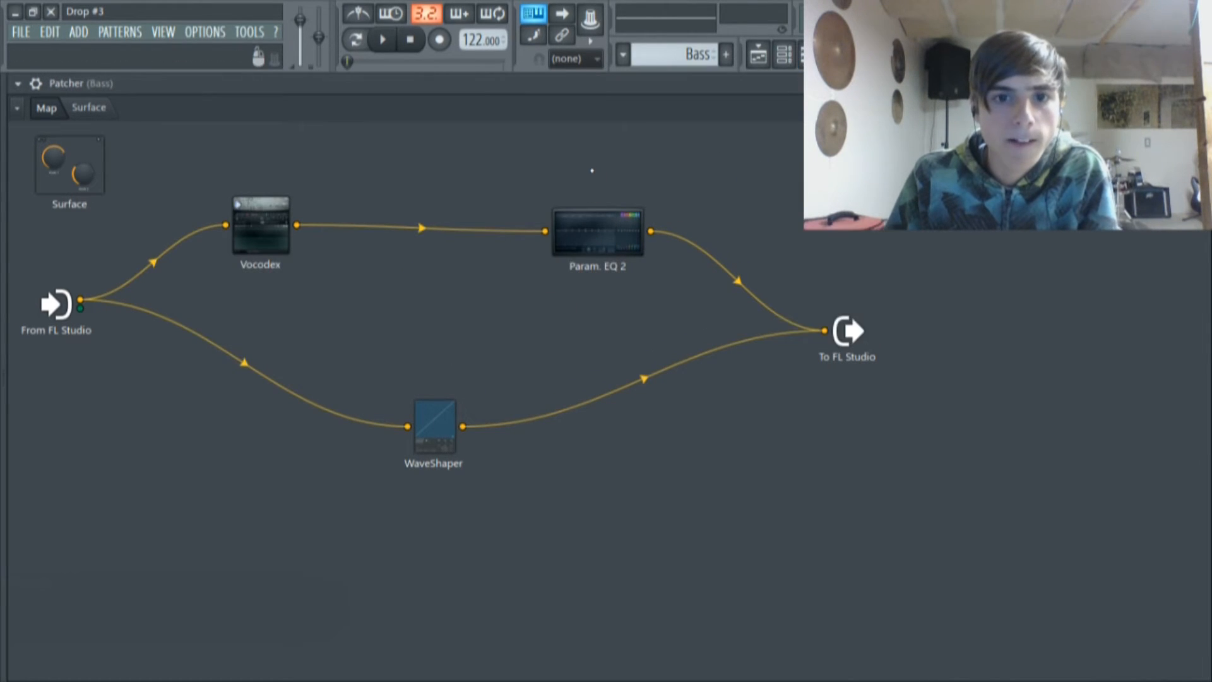
double_click(243, 242)
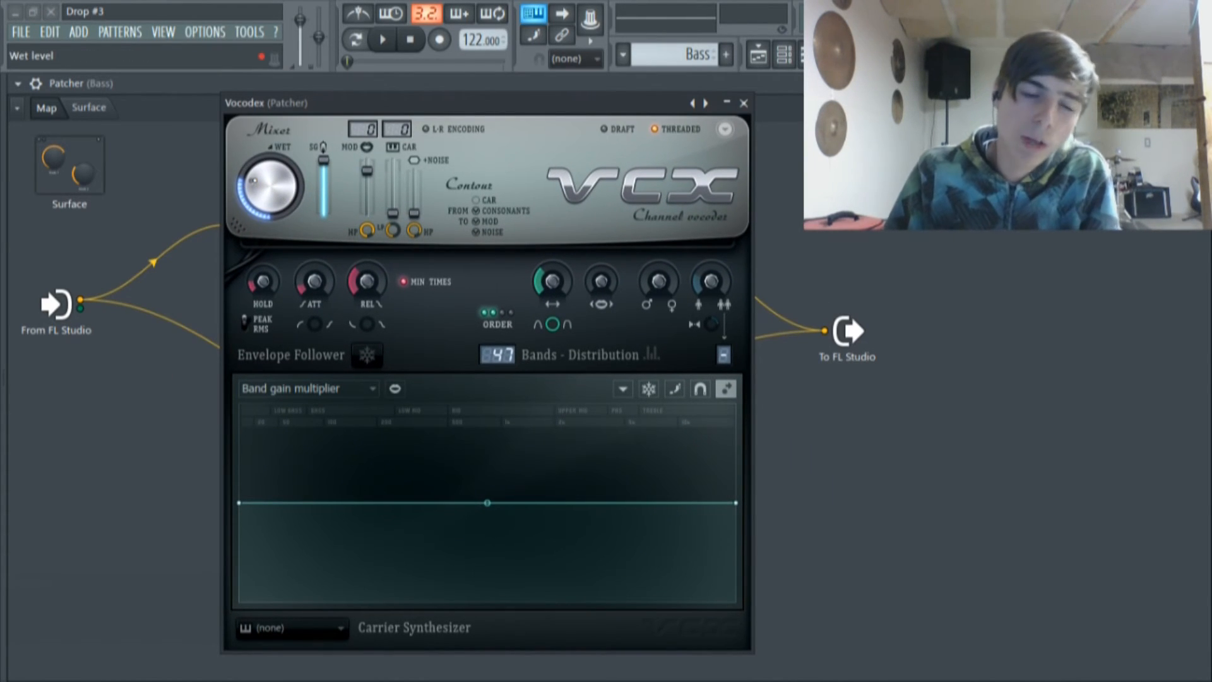
mouse_move(270, 187)
left_mouse_down()
mouse_move(270, 167)
mouse_move(270, 192)
left_mouse_up()
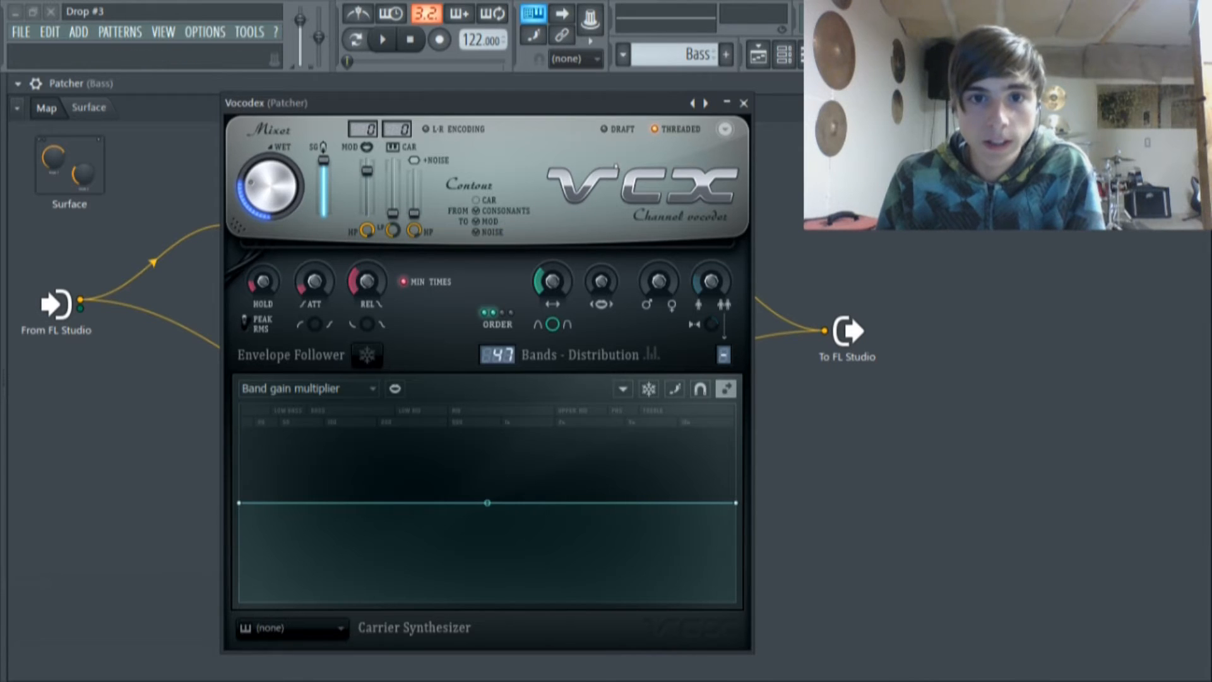
Step: View Vocodex's Band distribution and Hold graphs, then close it and open Param. EQ 2
left_click(309, 388)
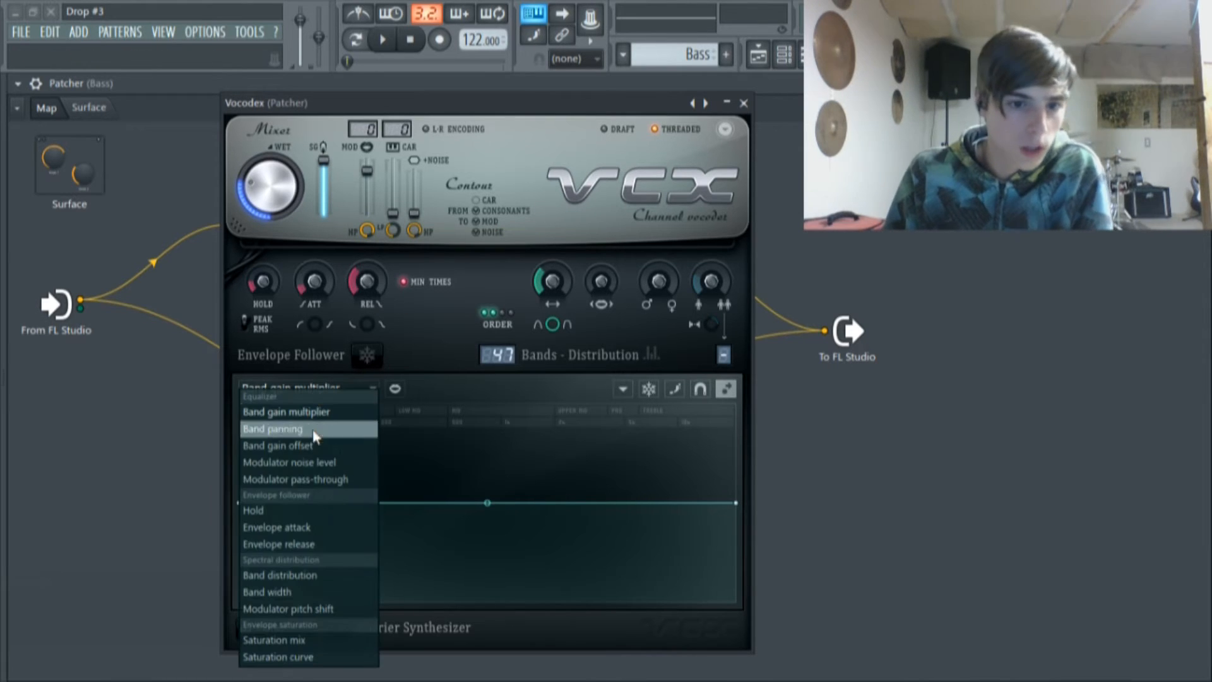
left_click(319, 574)
left_click(290, 388)
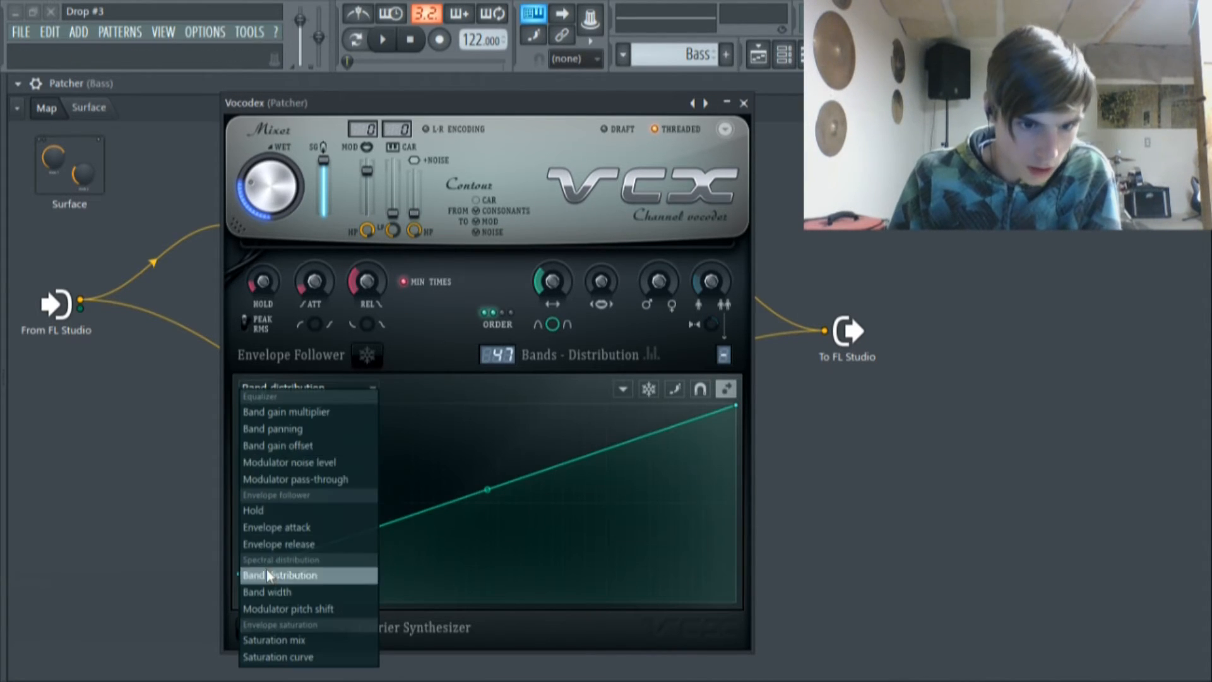
left_click(274, 510)
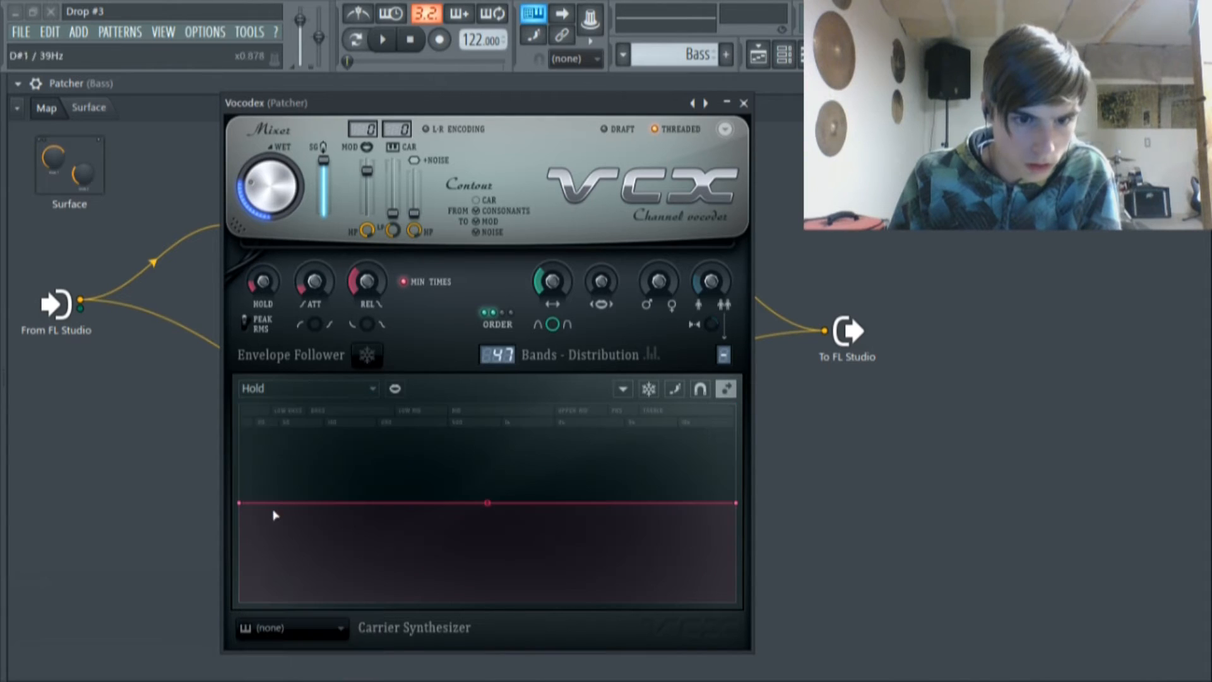
left_click(744, 103)
left_click(622, 252)
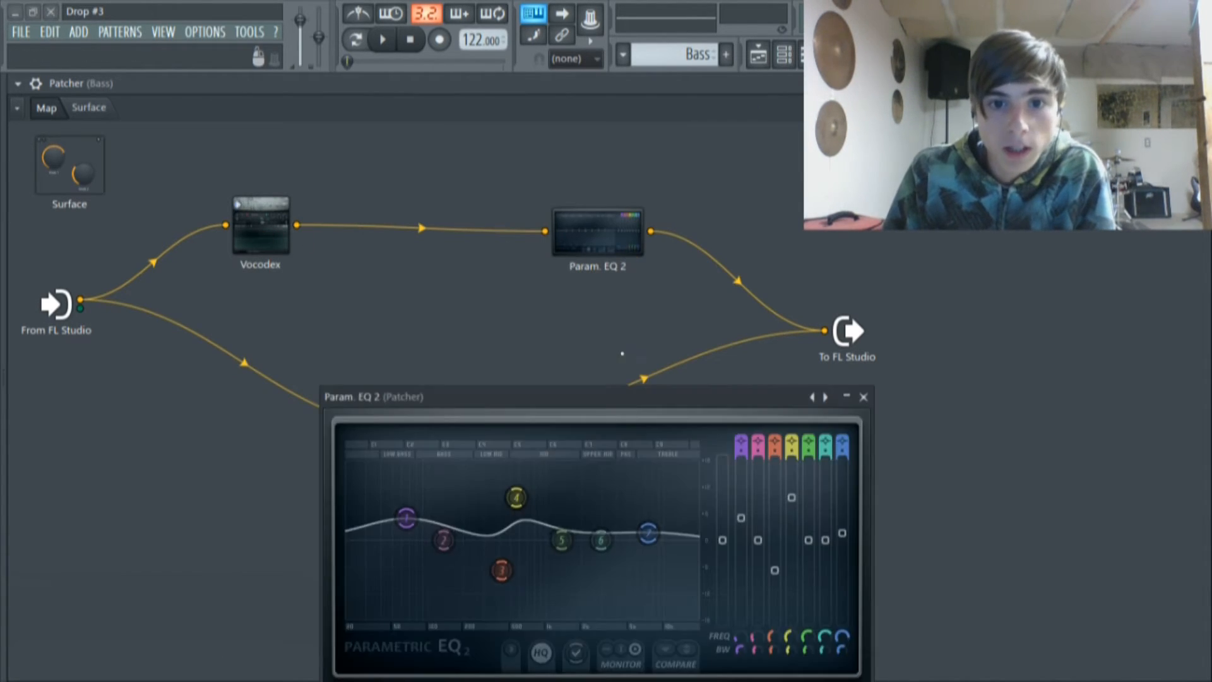
Step: Bring up the Bass channel's Sytrus next to the Param. EQ 2 window
left_click_drag(583, 400, 869, 199)
left_click(786, 55)
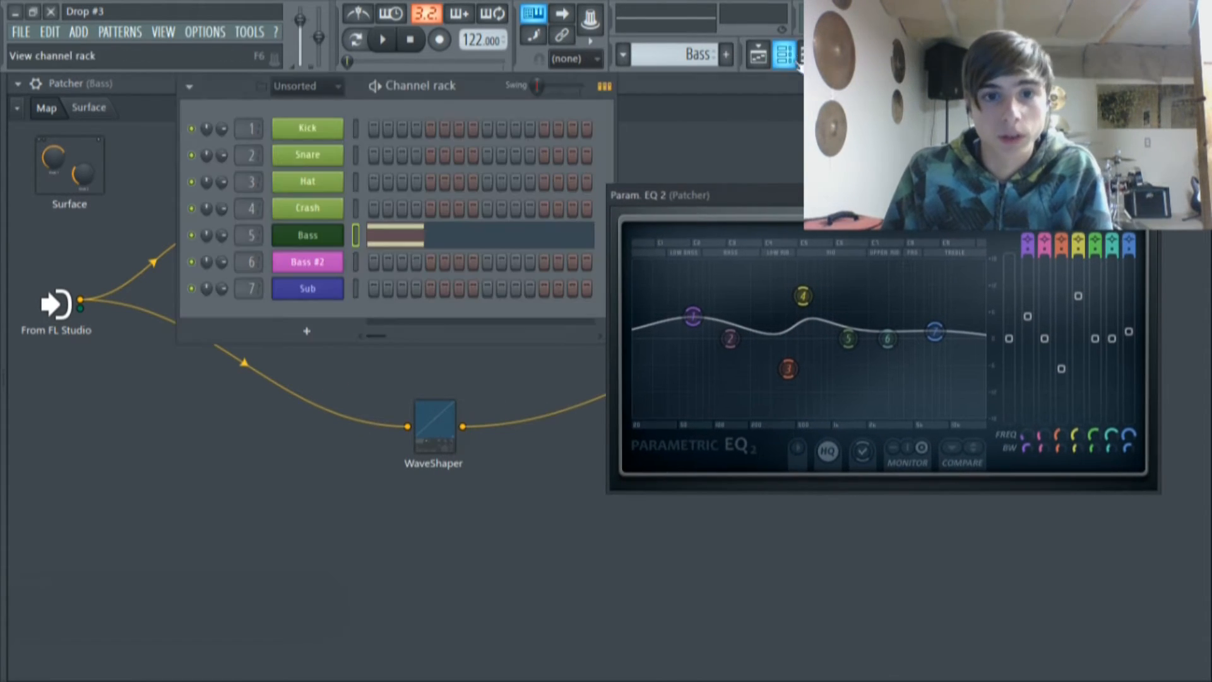
left_click(328, 243)
left_click_drag(445, 100, 421, 118)
left_click_drag(752, 204, 750, 197)
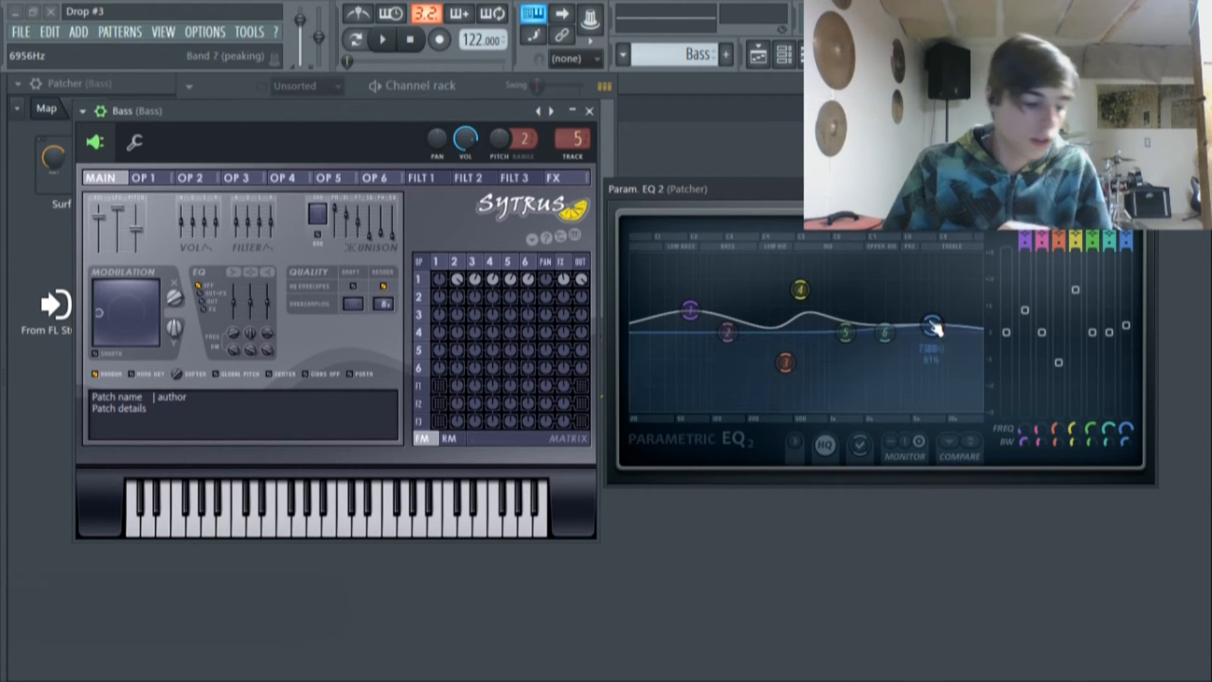
Step: Sweep Bass Modulation X between about 34% and 45%, then close Param. EQ 2 and Sytrus
mouse_move(175, 298)
left_mouse_down()
mouse_move(175, 195)
mouse_move(175, 297)
left_mouse_up()
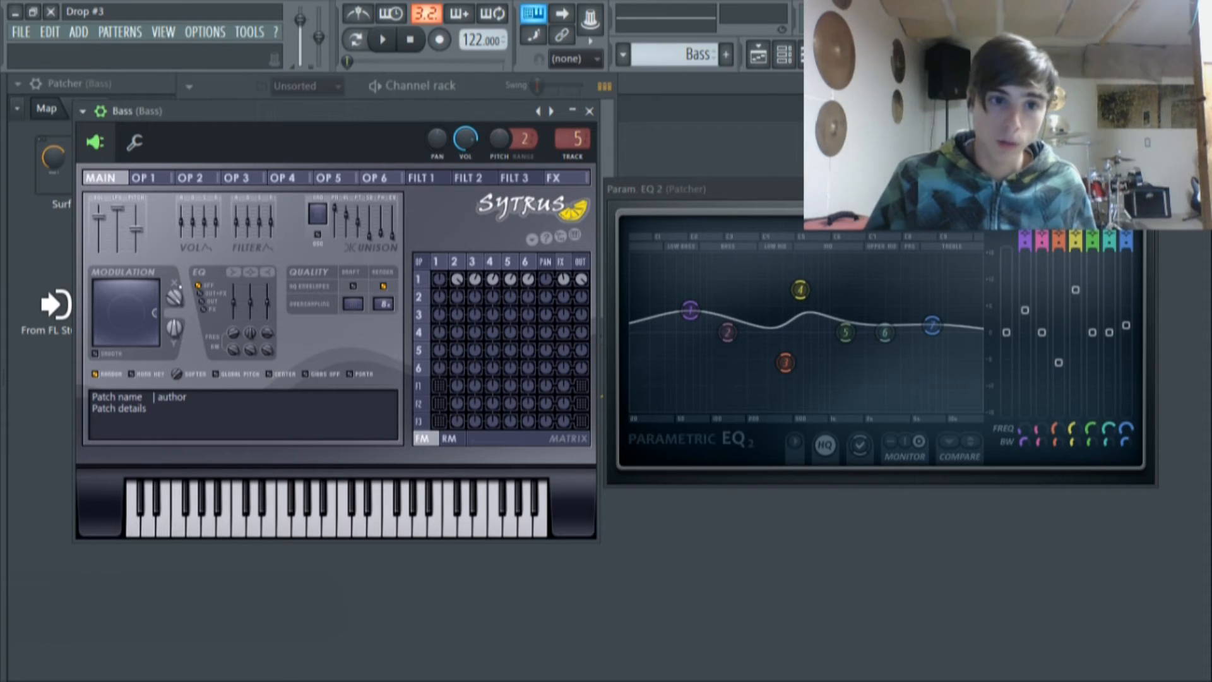
left_click_drag(174, 296, 173, 366)
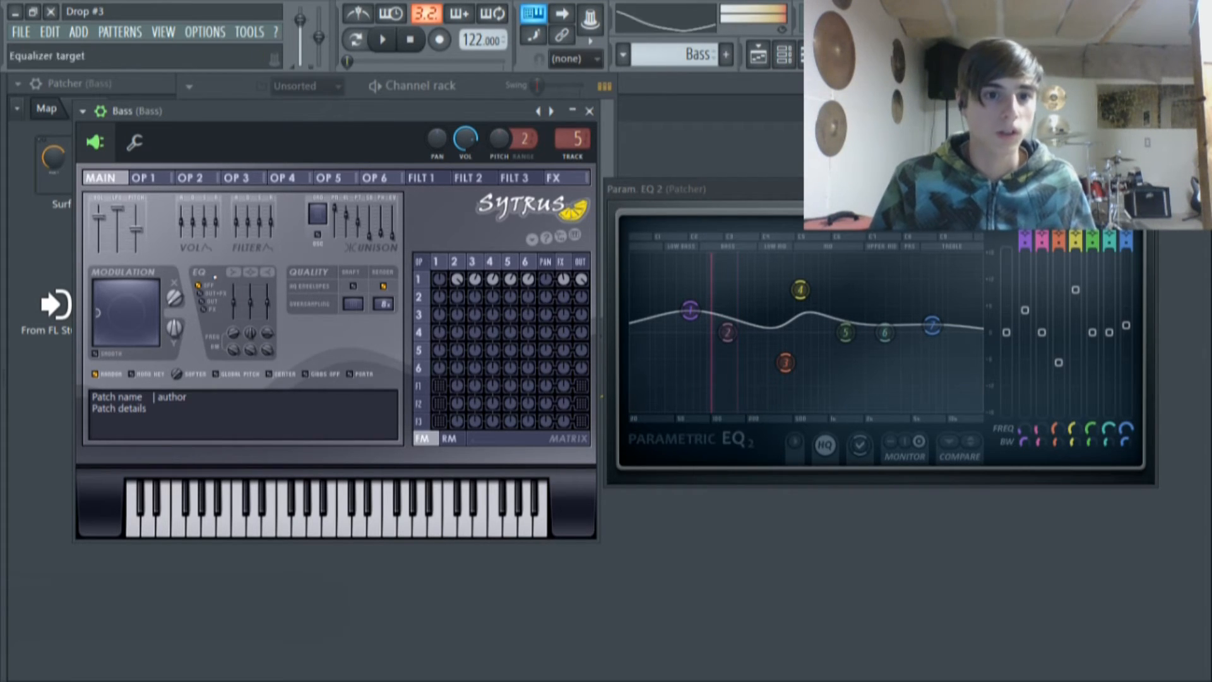
mouse_move(174, 297)
left_mouse_down()
mouse_move(174, 248)
mouse_move(174, 297)
left_mouse_up()
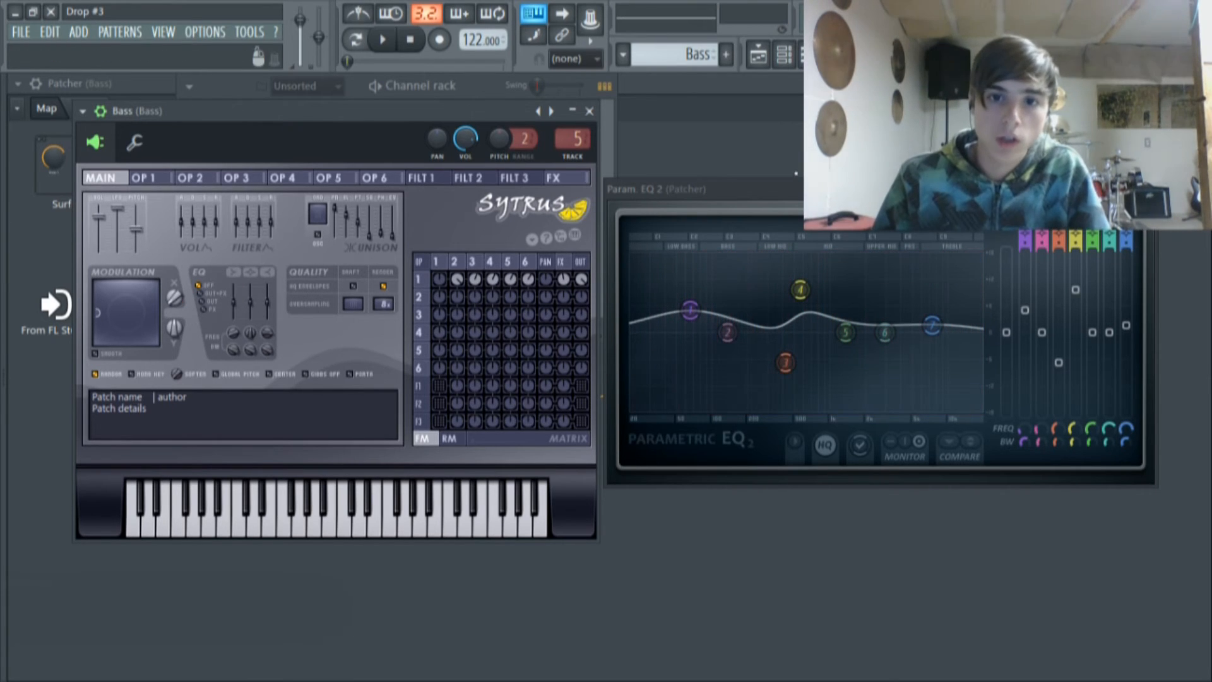
left_click_drag(789, 193, 821, 175)
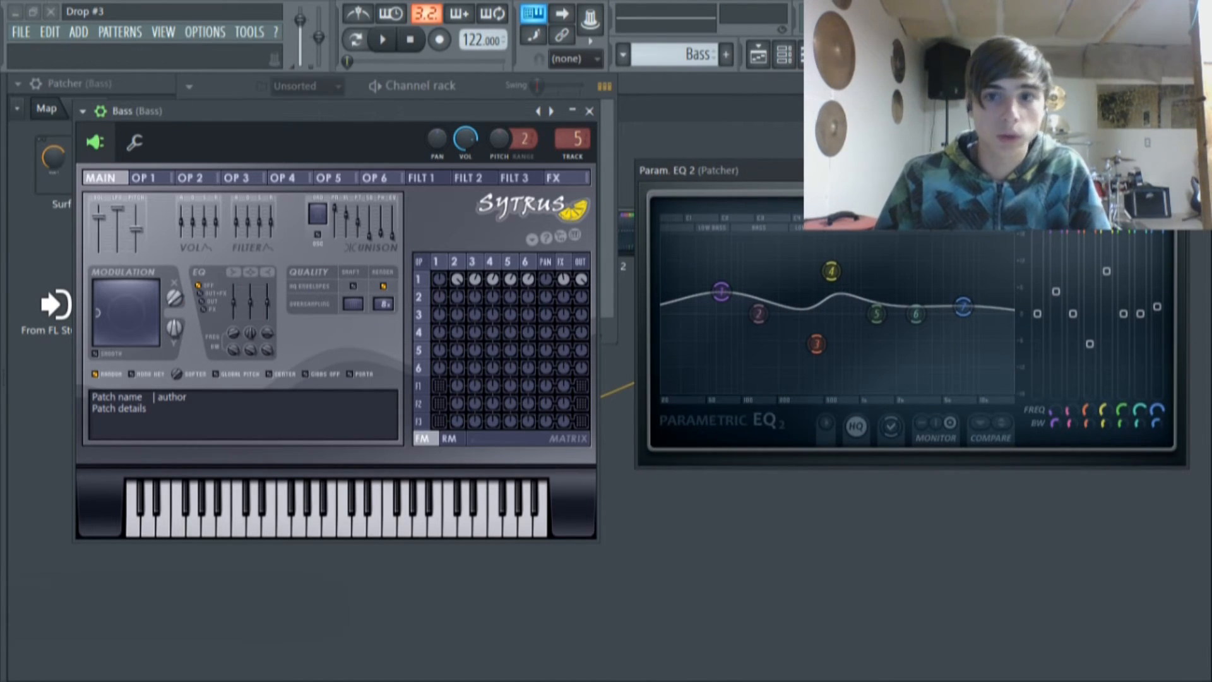
left_click(1180, 169)
left_click(589, 111)
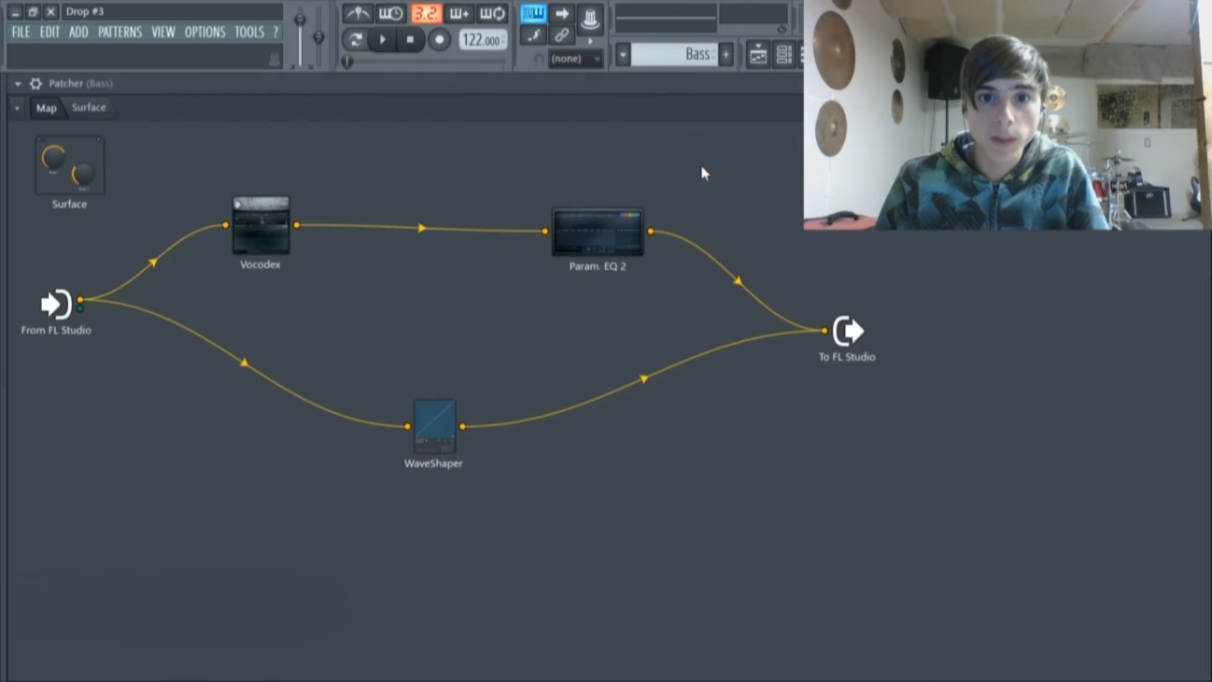
Step: Open WaveShaper and the Bass channel's Sytrus side by side
double_click(445, 442)
left_click_drag(454, 327, 782, 207)
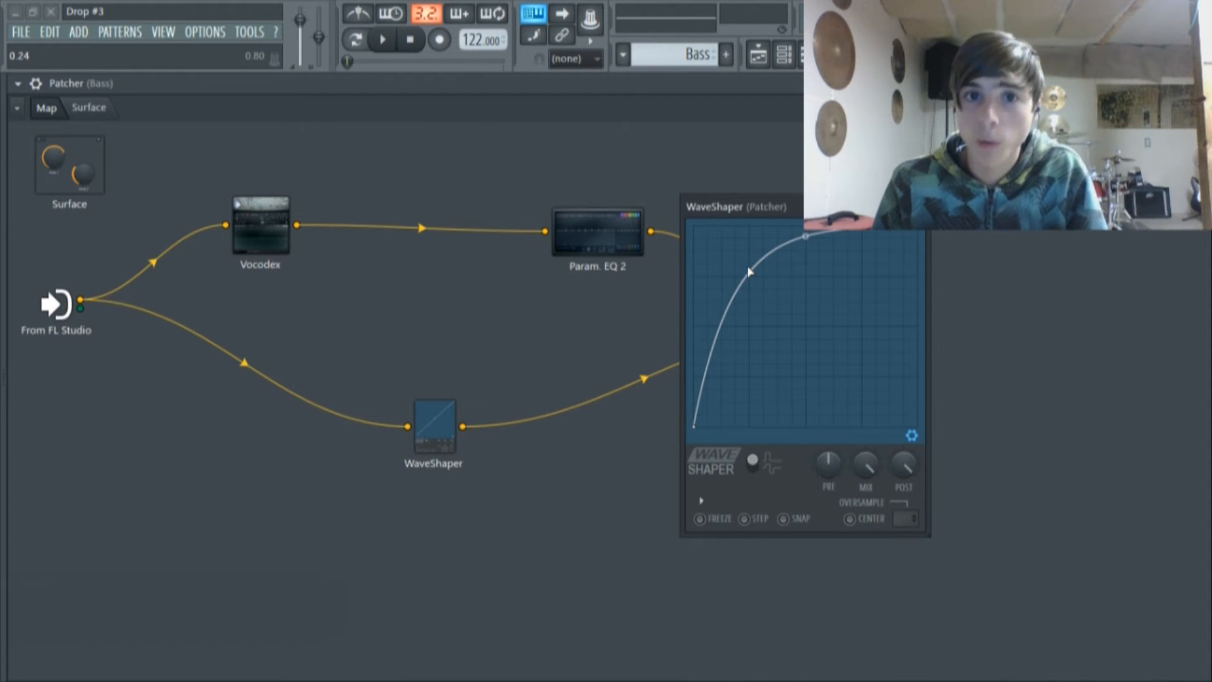
left_click(785, 55)
left_click(308, 235)
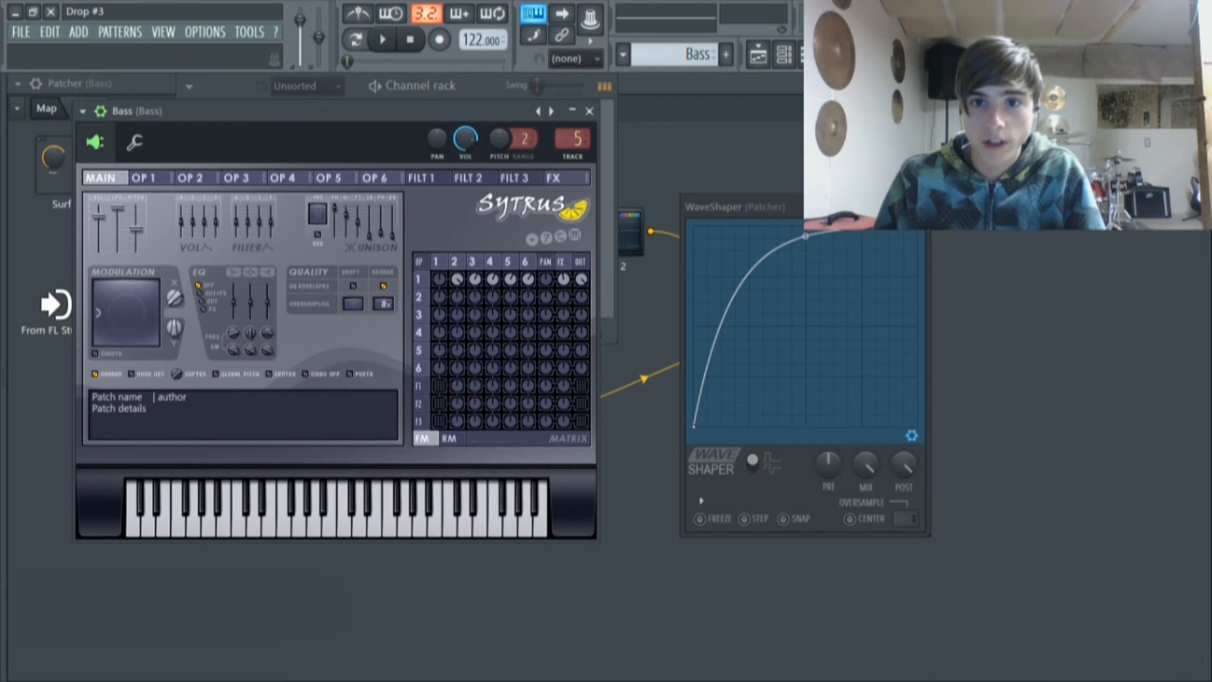
Step: Browse Sytrus operators 1 and 2 and move the X/Y modulation point to 54%
left_click(398, 181)
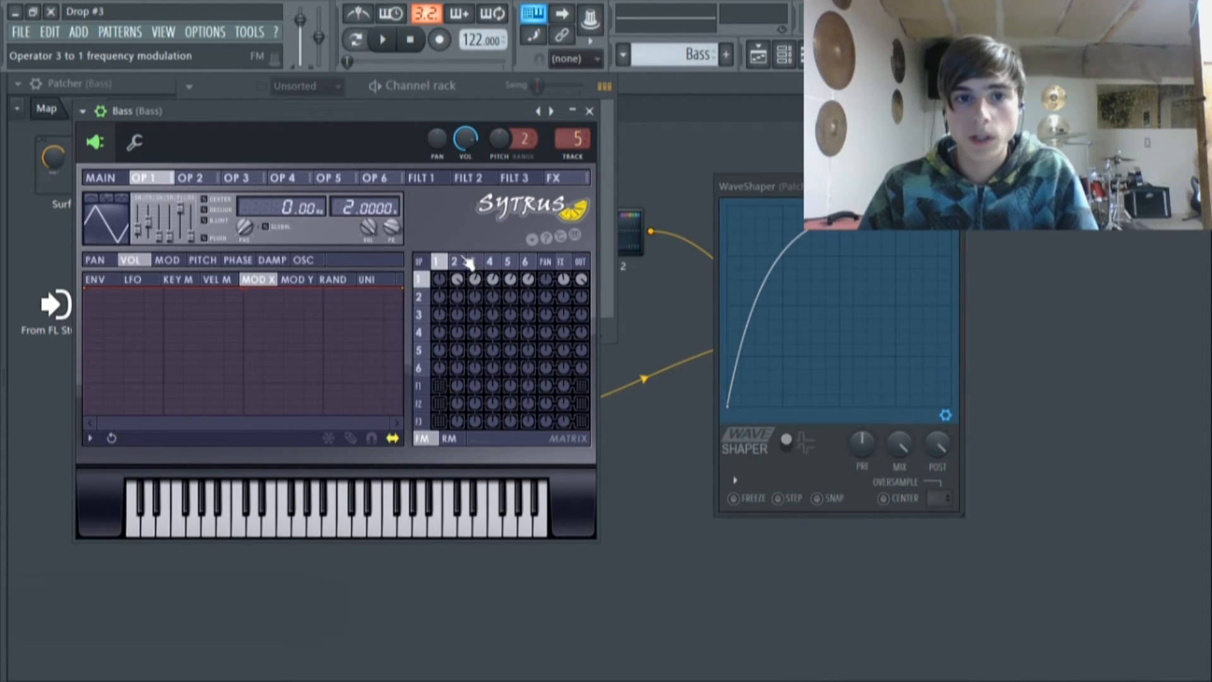
left_click(101, 177)
mouse_move(128, 309)
left_mouse_down()
mouse_move(104, 313)
mouse_move(148, 309)
mouse_move(103, 311)
left_mouse_up()
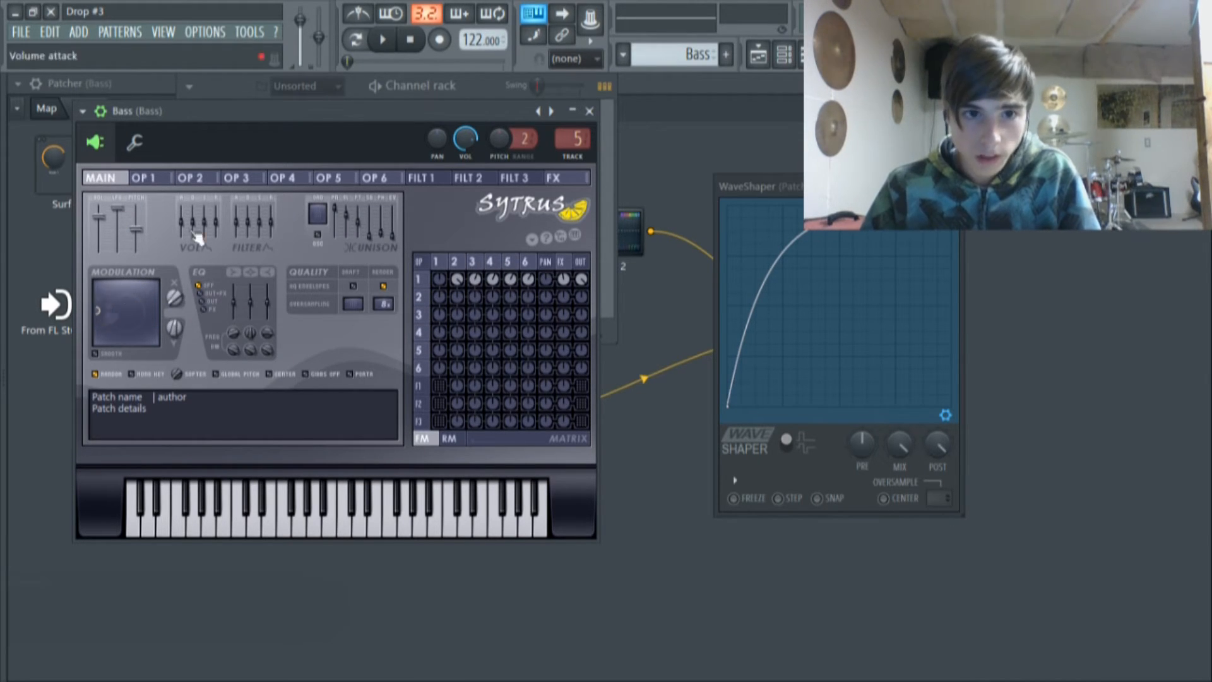
left_click_drag(864, 186, 877, 180)
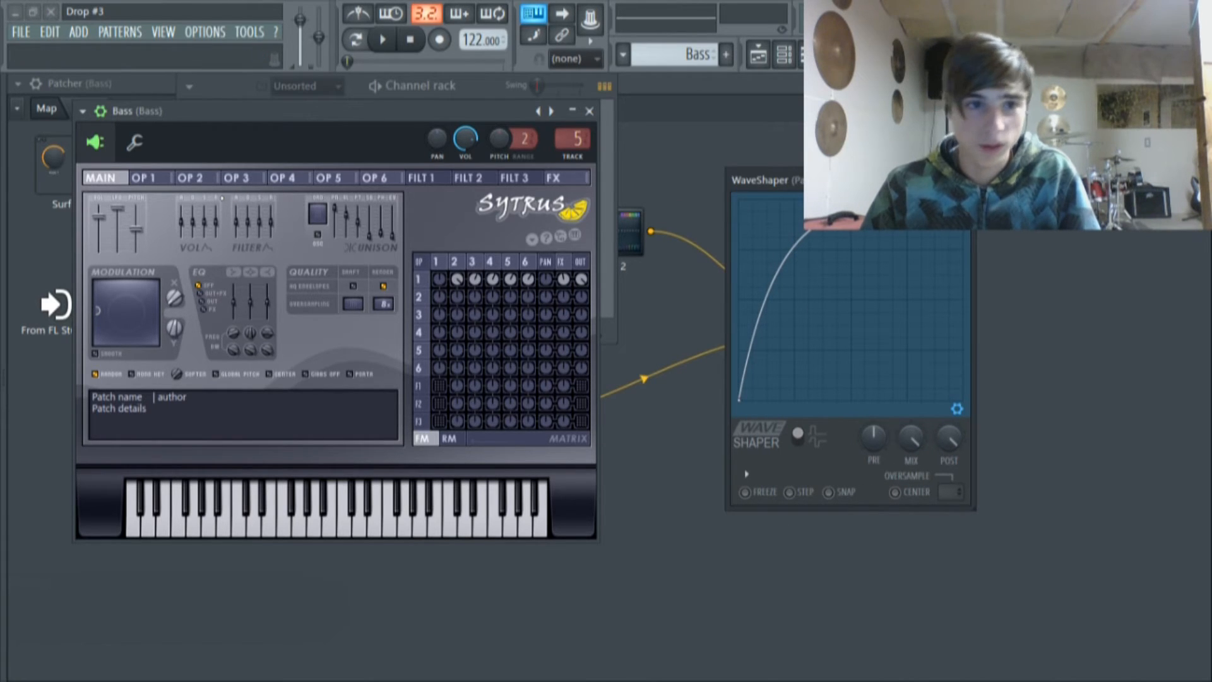
left_click(190, 178)
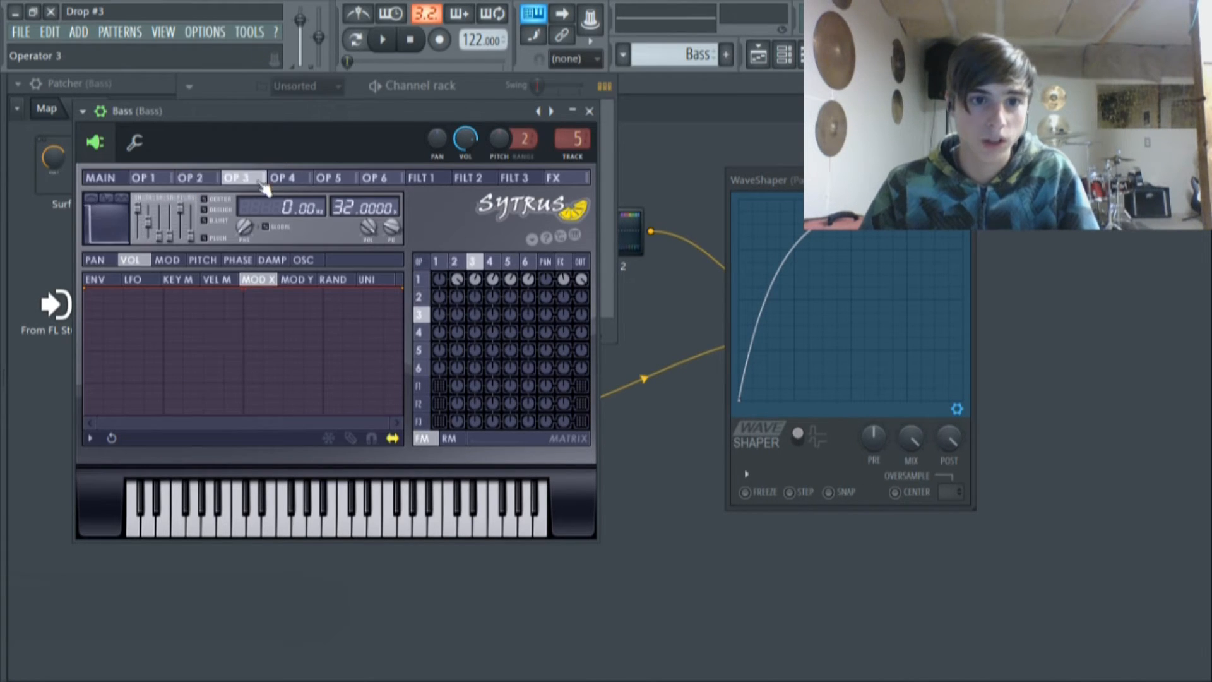
left_click(143, 178)
left_click(100, 178)
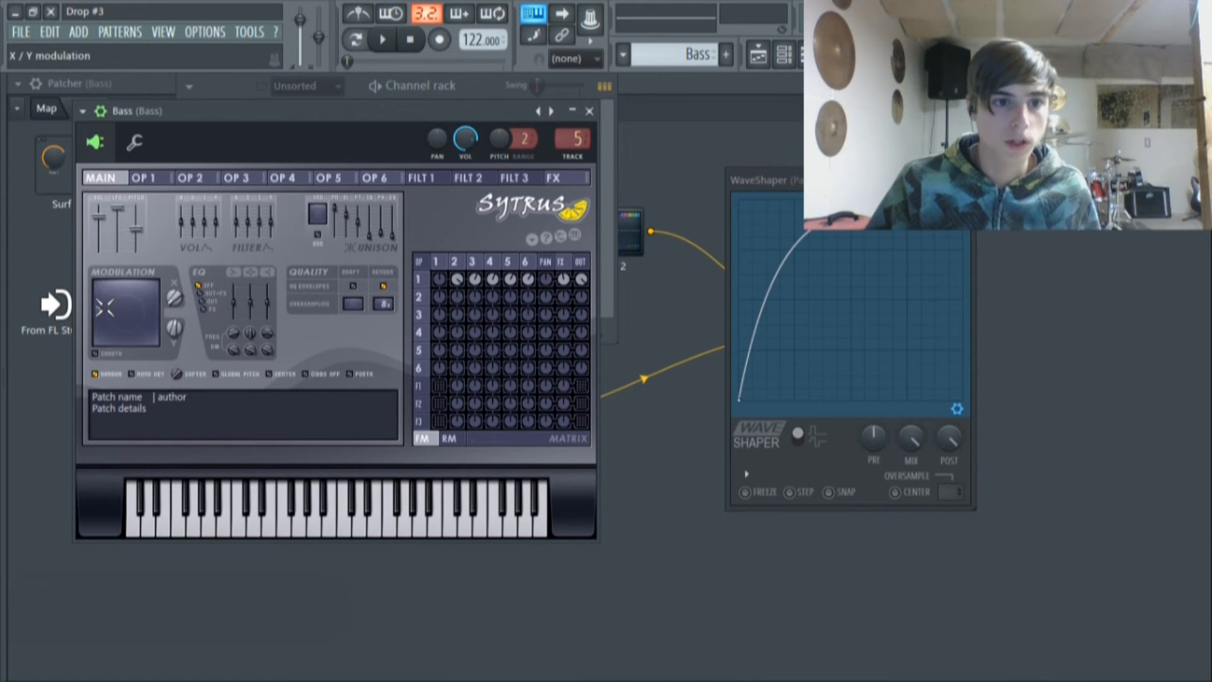
Step: Raise Modulation X to 15%, lower it to 11%, then close WaveShaper and Sytrus
left_click_drag(175, 297, 174, 201)
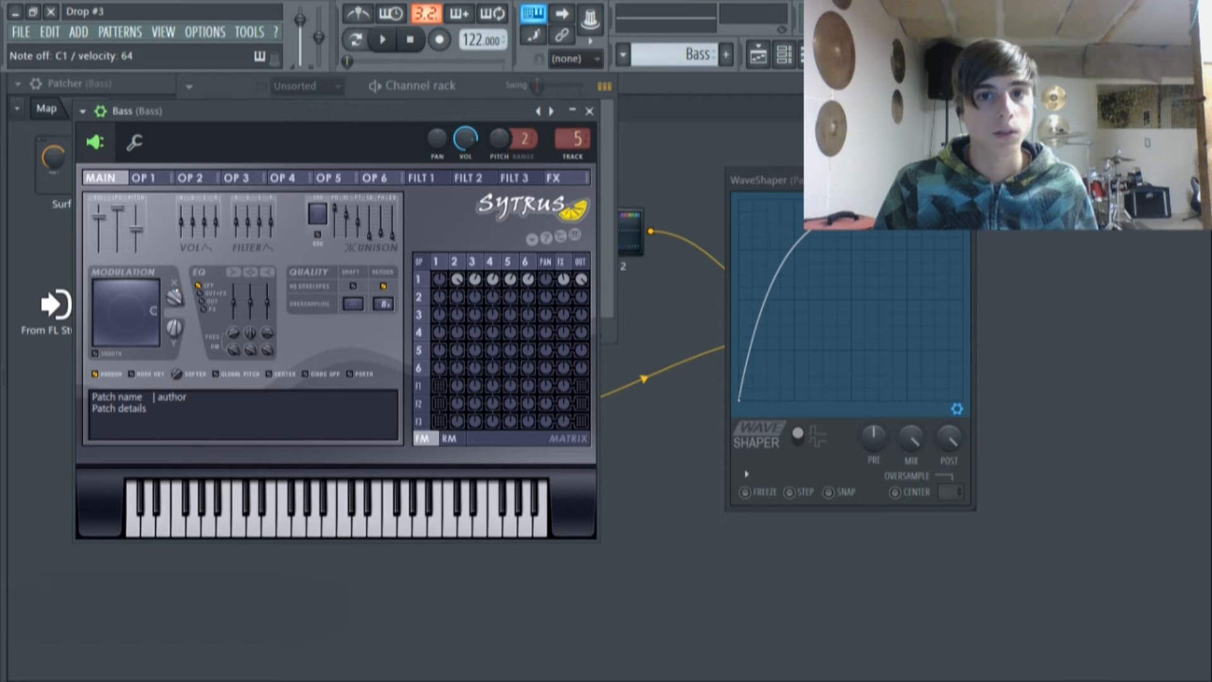
left_click_drag(174, 201, 174, 297)
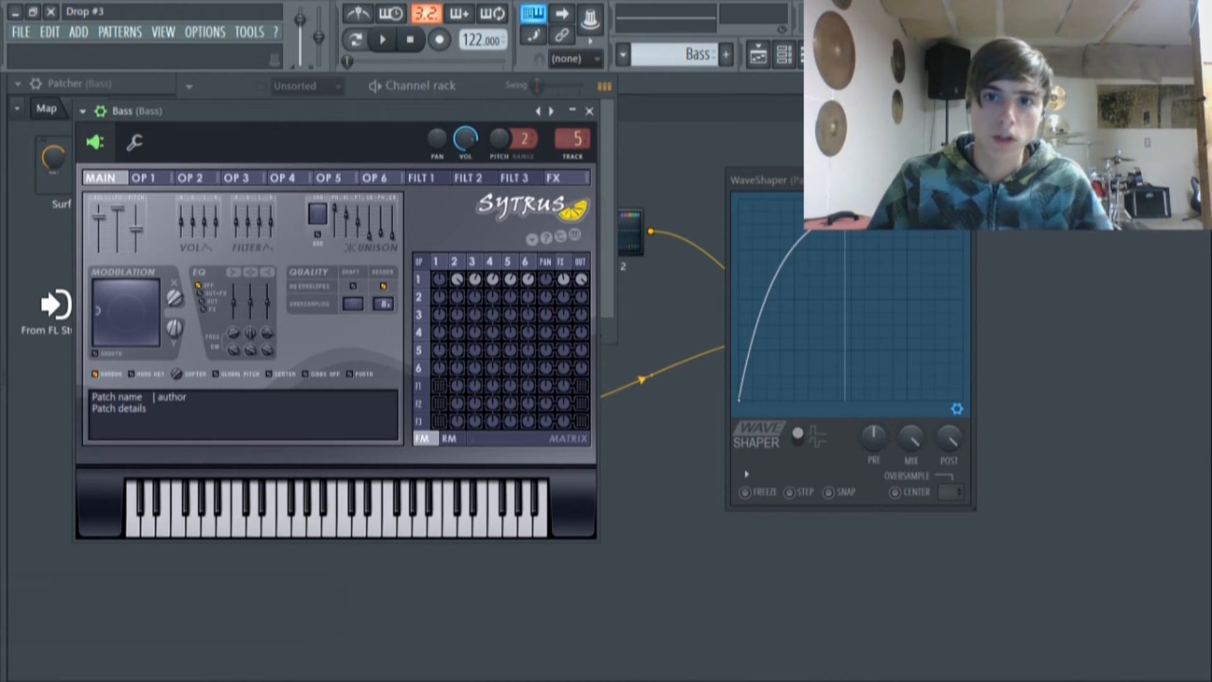
left_click(965, 180)
left_click(590, 112)
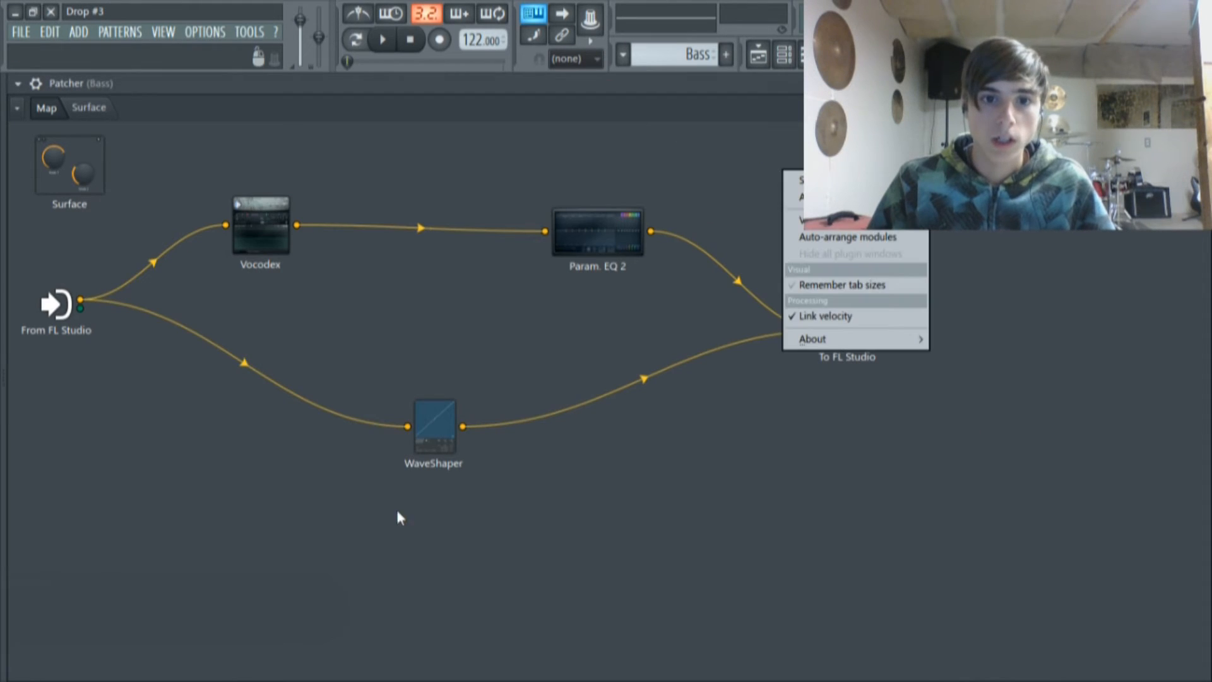
right_click(228, 432)
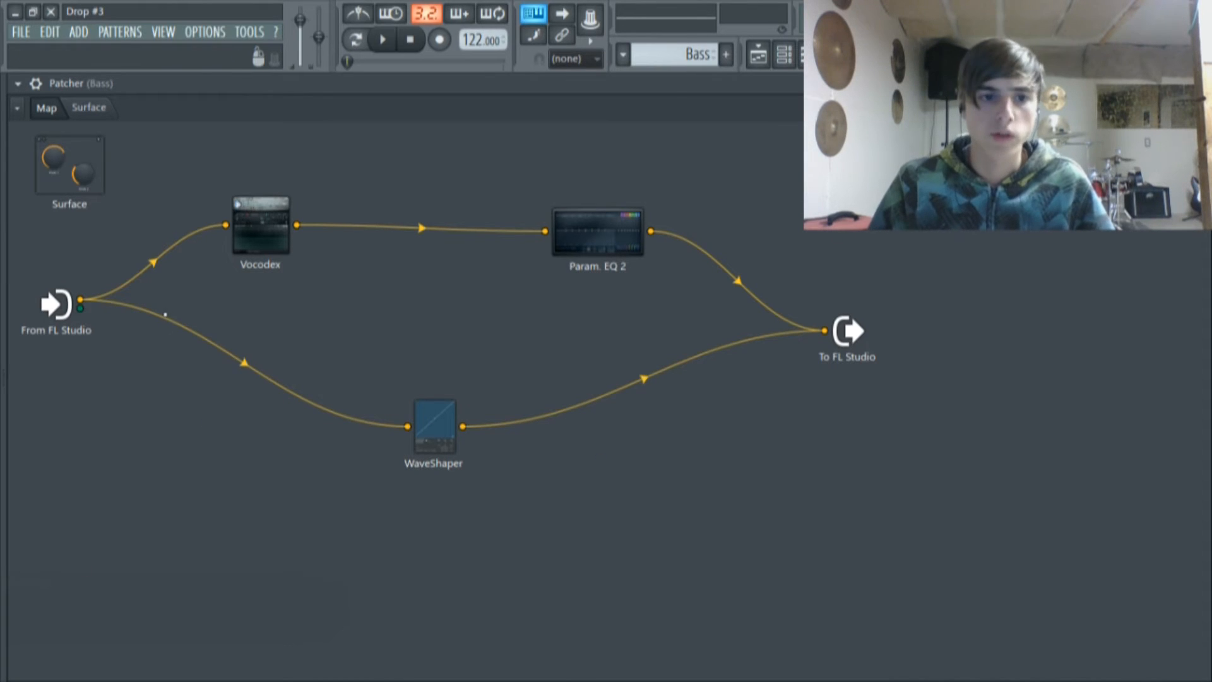
Step: Close the Bass Patcher, hide the channel rack with F6, and return to the playlist
left_click(1199, 83)
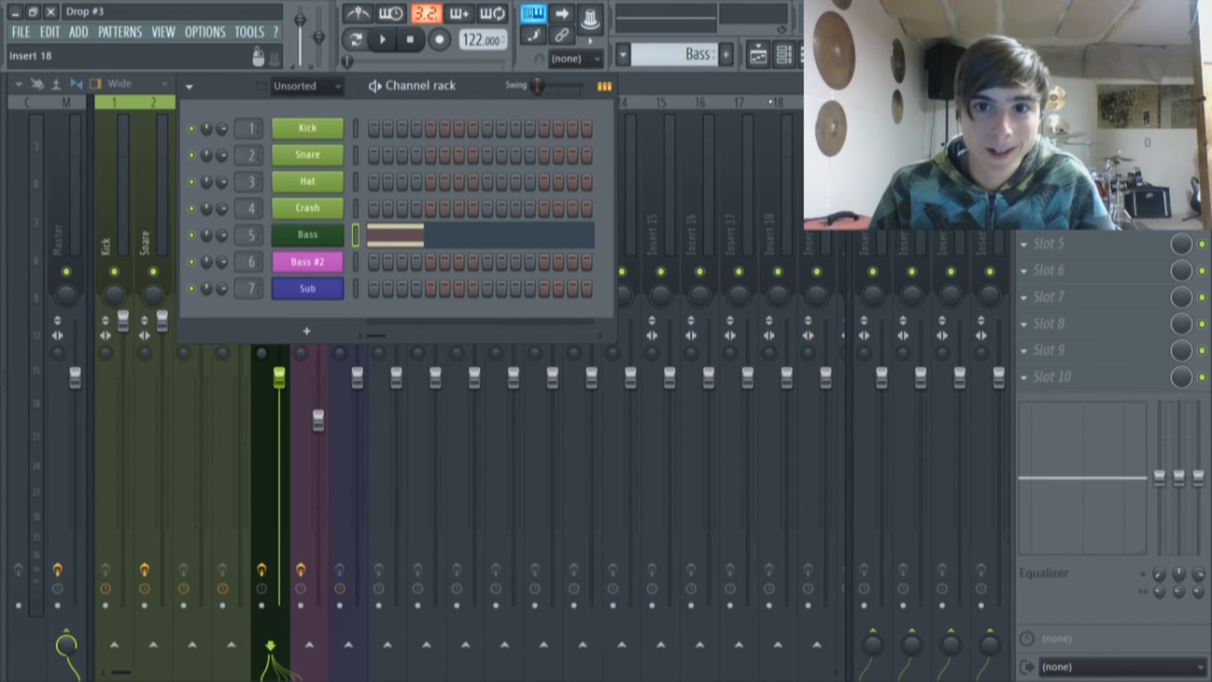
key("F6")
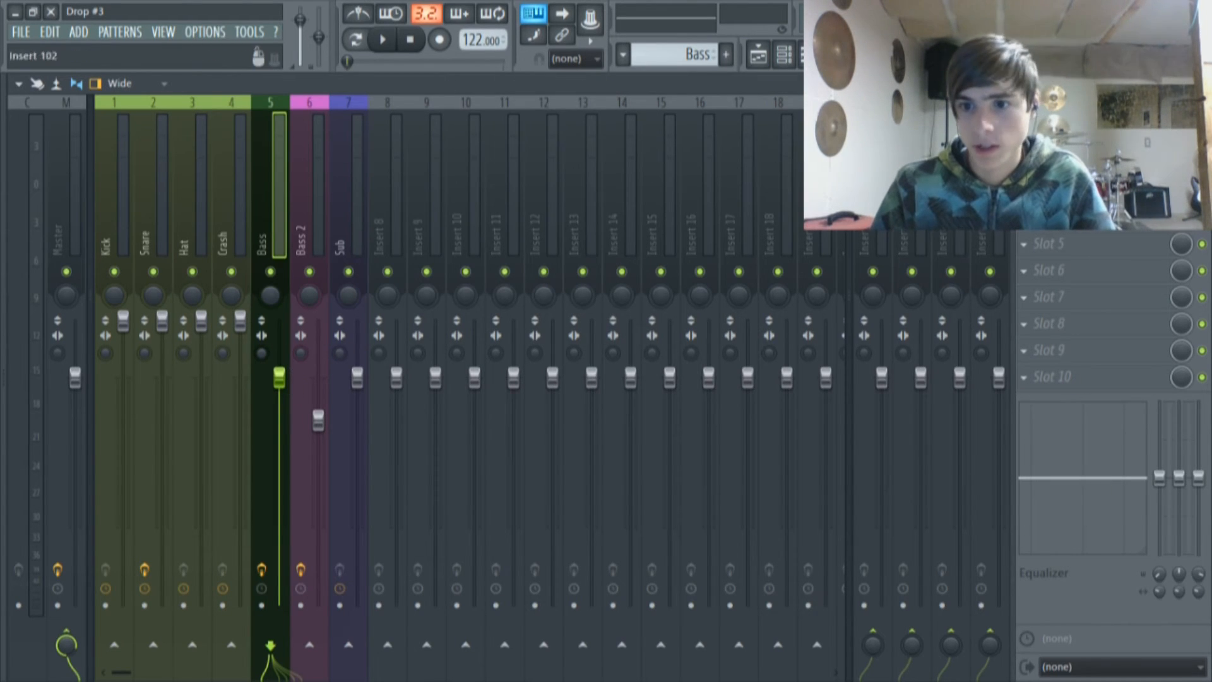
left_click(758, 56)
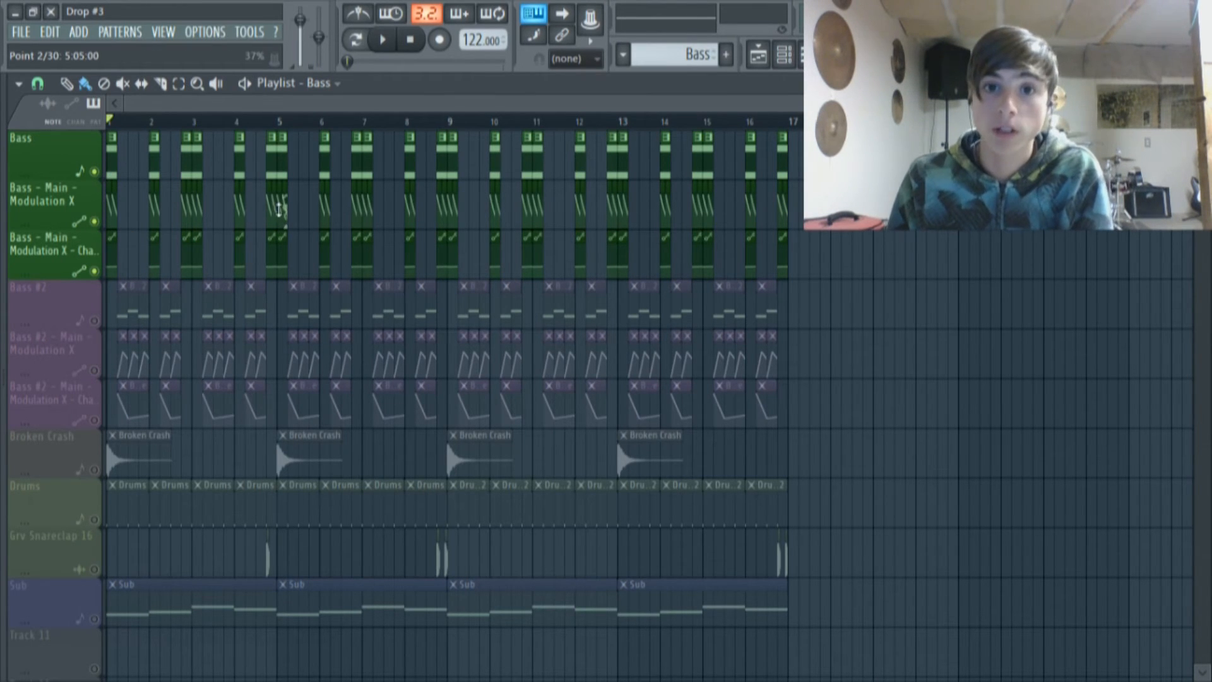
Step: Unmute all tracks and play the Bass #2 pattern on its own in pattern mode
left_click(95, 320)
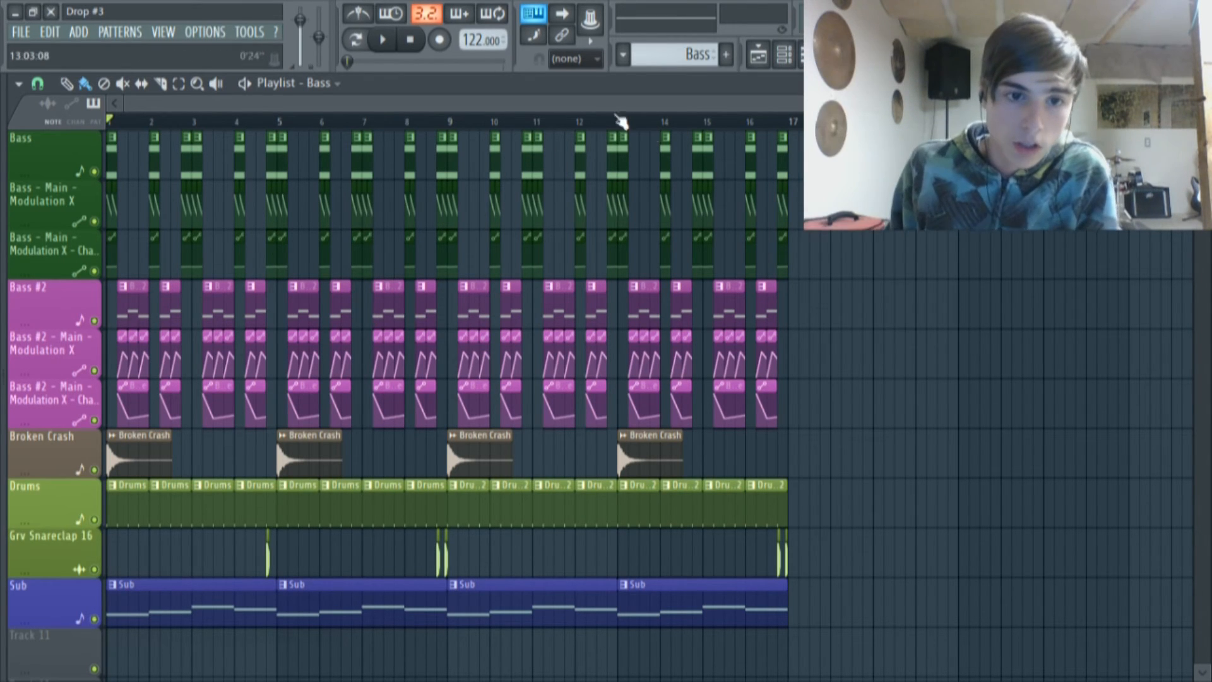
double_click(133, 309)
left_click(382, 41)
scroll(387, 246, "down", 6)
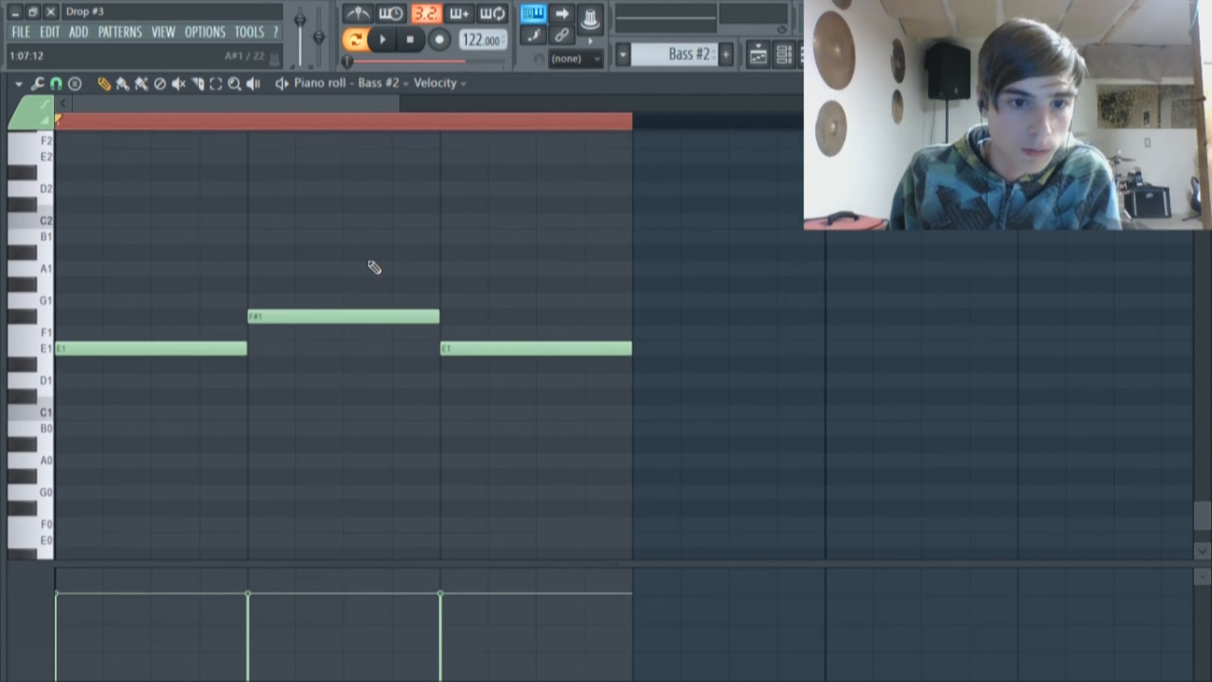
left_click(383, 40)
left_click(383, 40)
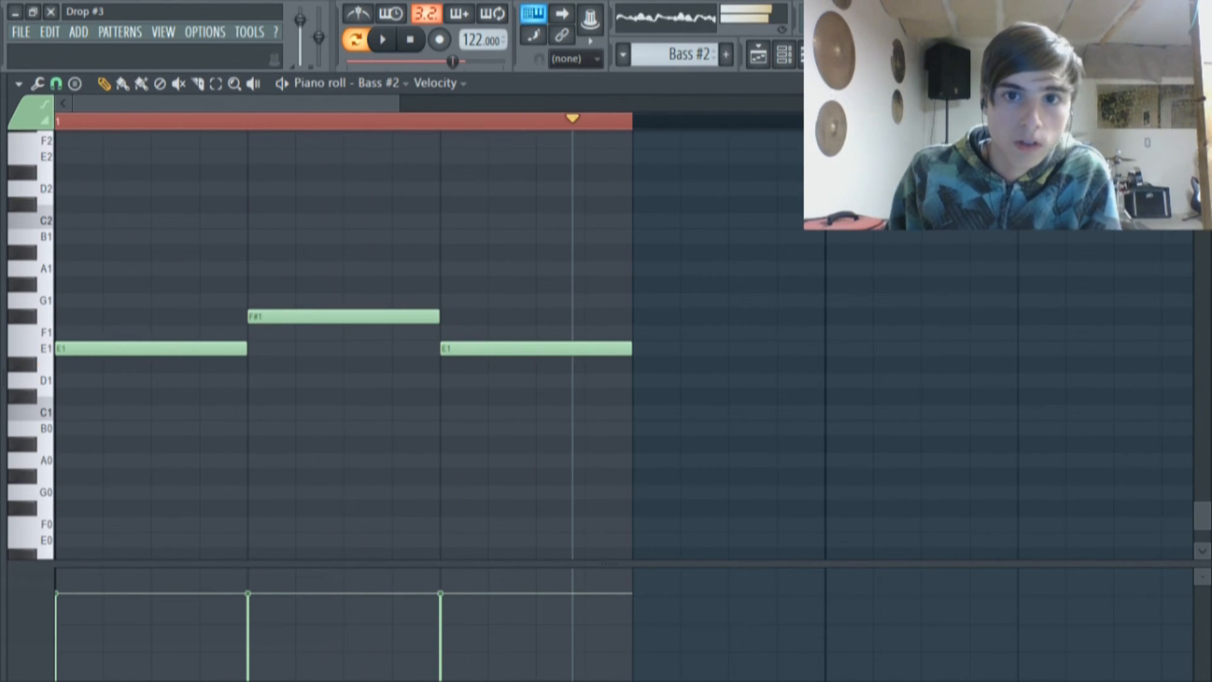
left_click(758, 55)
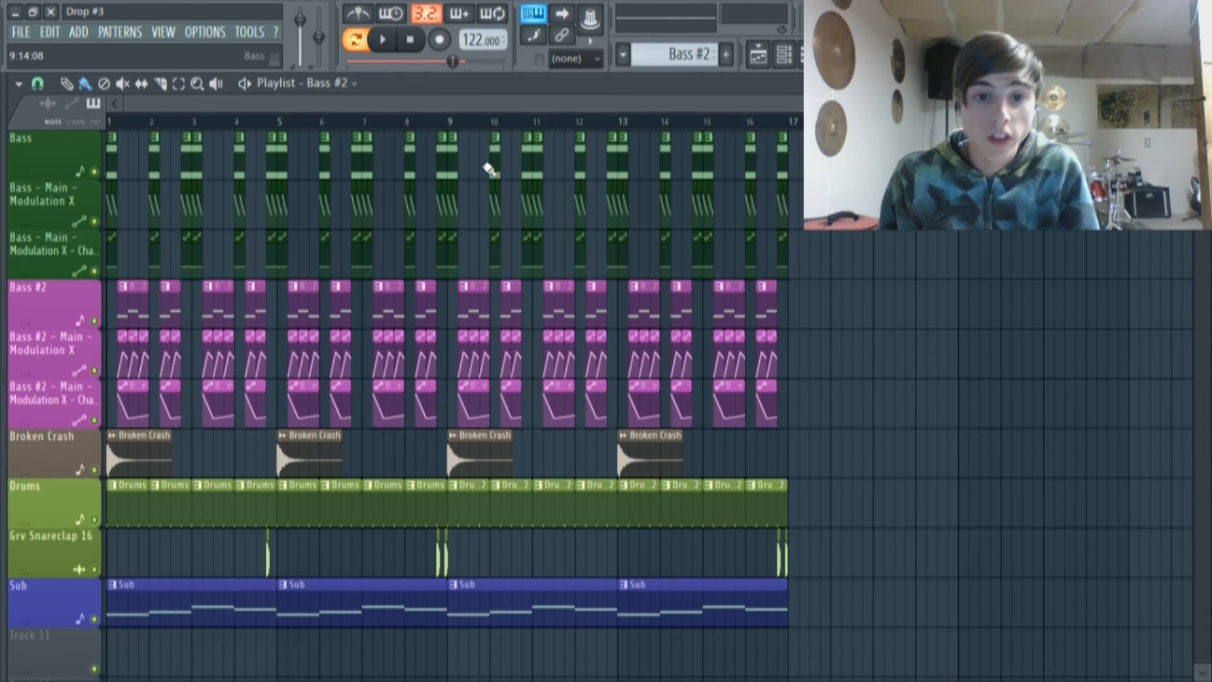
Step: Solo Bass #2 with its two modulation lanes and play the arrangement
left_click(94, 321, "ctrl")
left_click(94, 370)
left_click(94, 421)
left_click(383, 40)
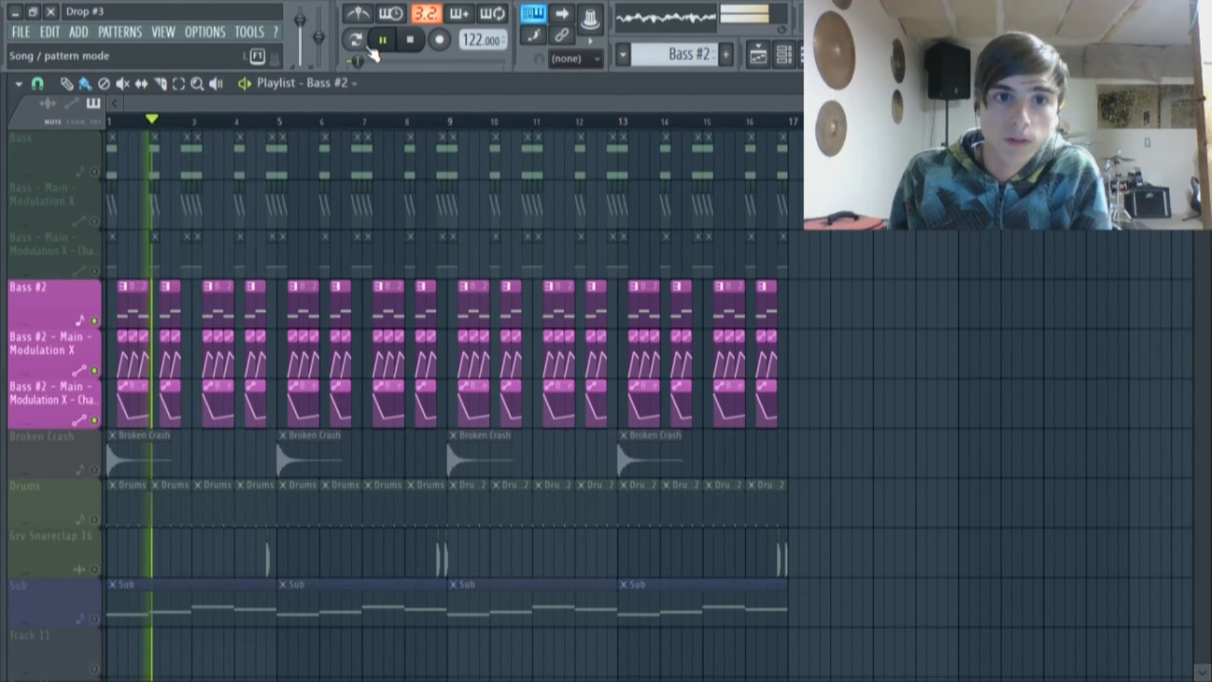
left_click(383, 40)
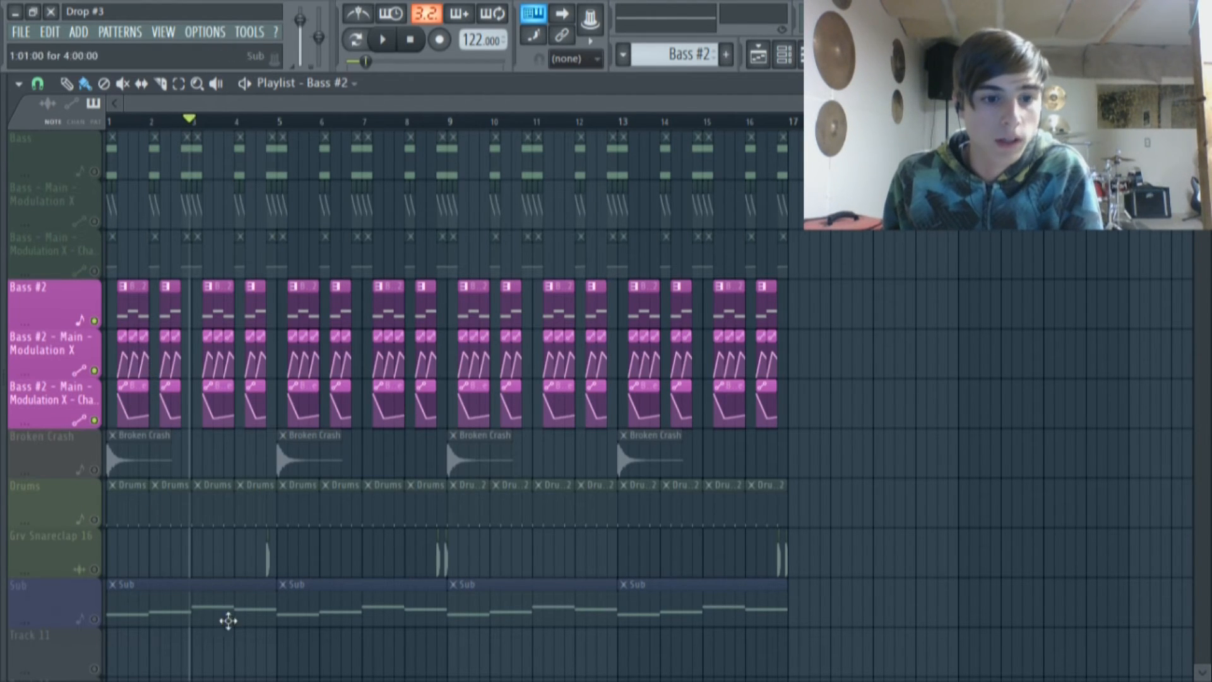
Step: Unsolo Bass #2 so every track plays, and bring up the channel rack
right_click(91, 330)
left_click(86, 330)
right_click(94, 322)
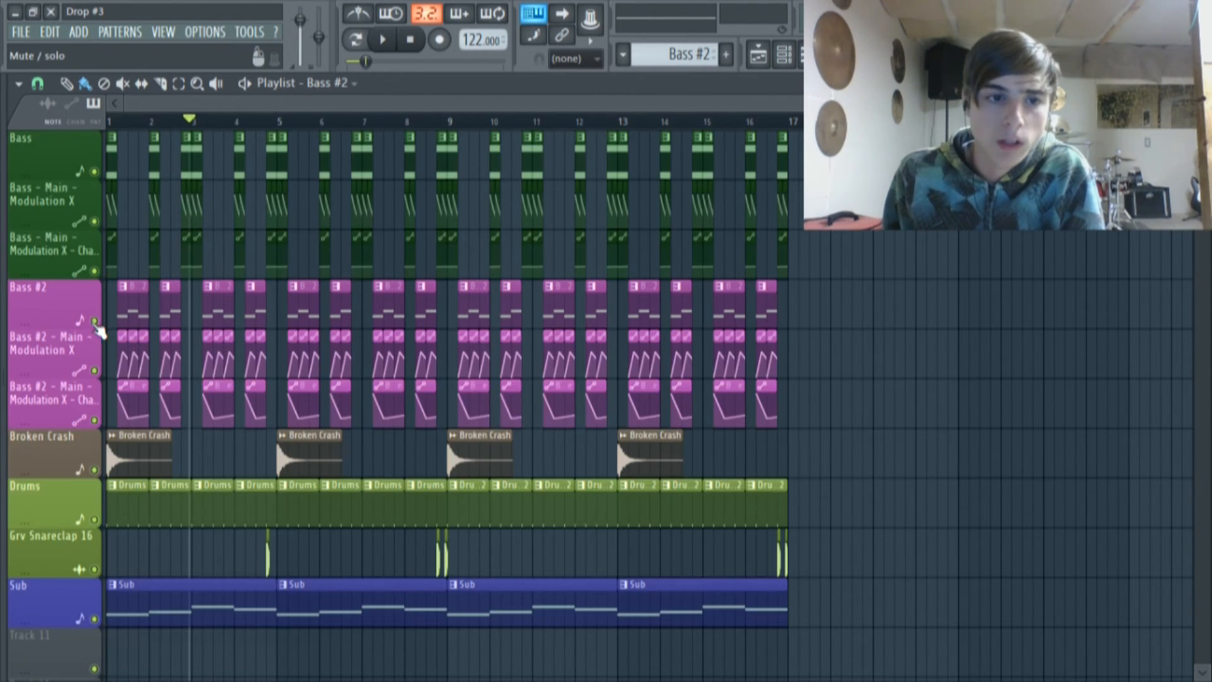
left_click(789, 55)
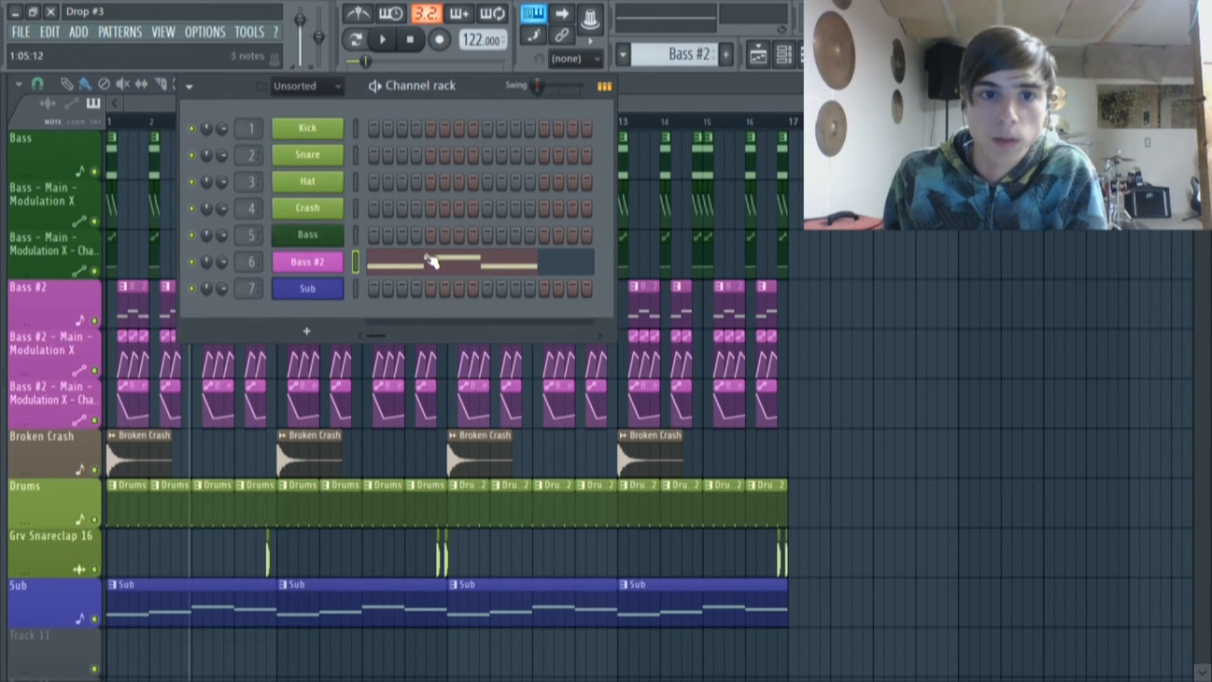
Step: Open Bass #2's Sytrus, sweep Modulation X between 0% and 17%, and show operator 1
left_click(319, 264)
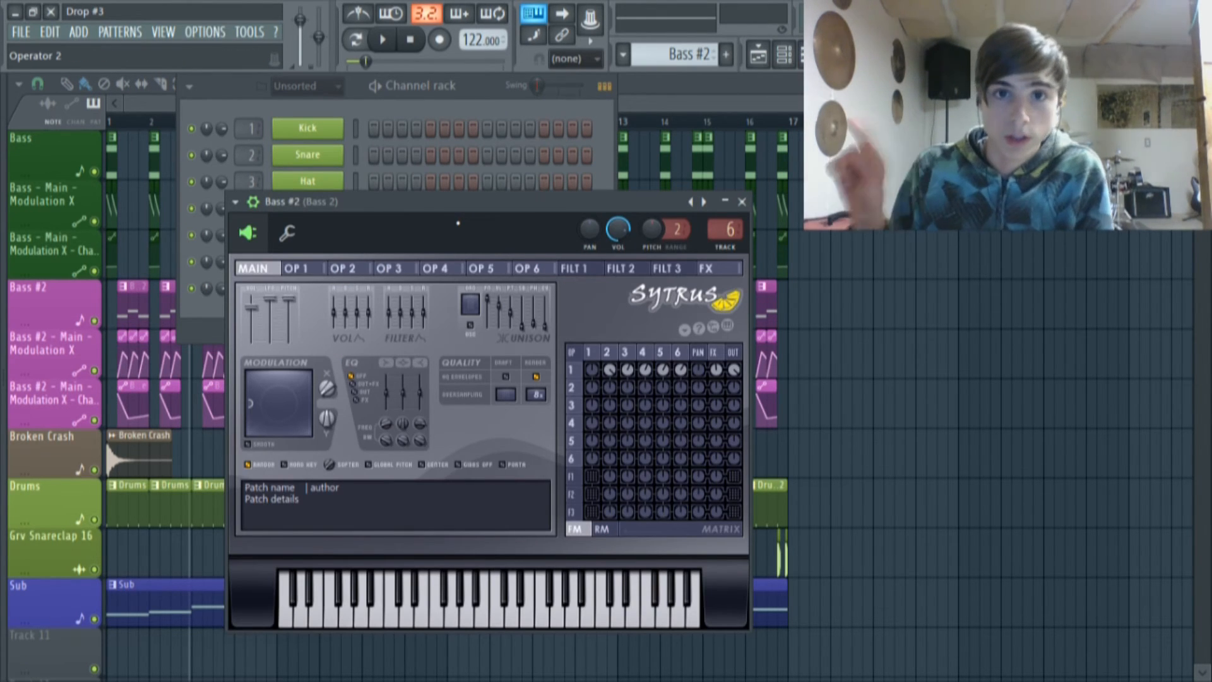
left_click_drag(459, 223, 462, 199)
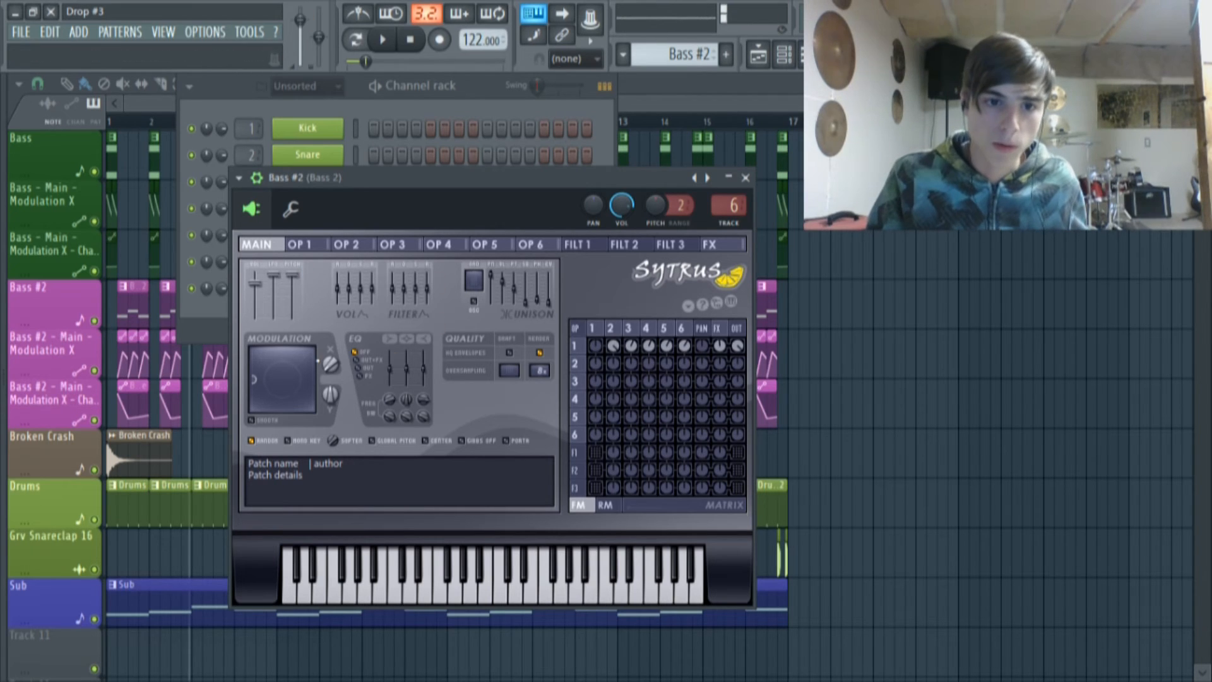
left_click_drag(330, 364, 330, 347)
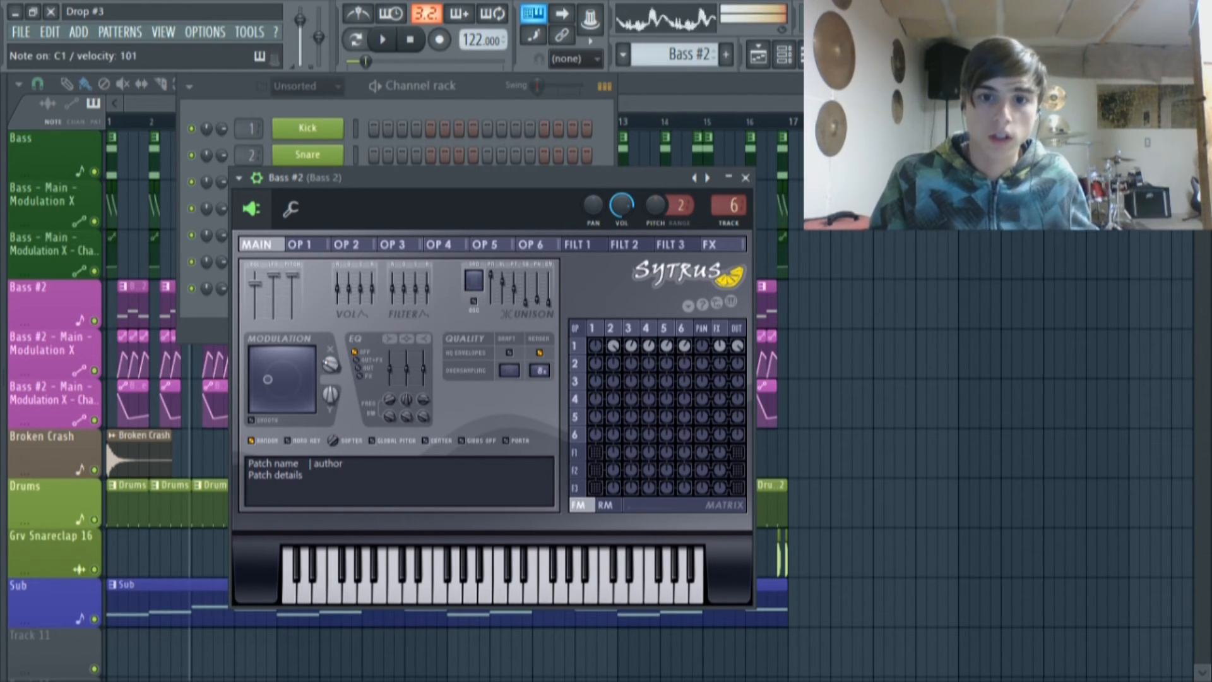
left_click_drag(330, 364, 330, 381)
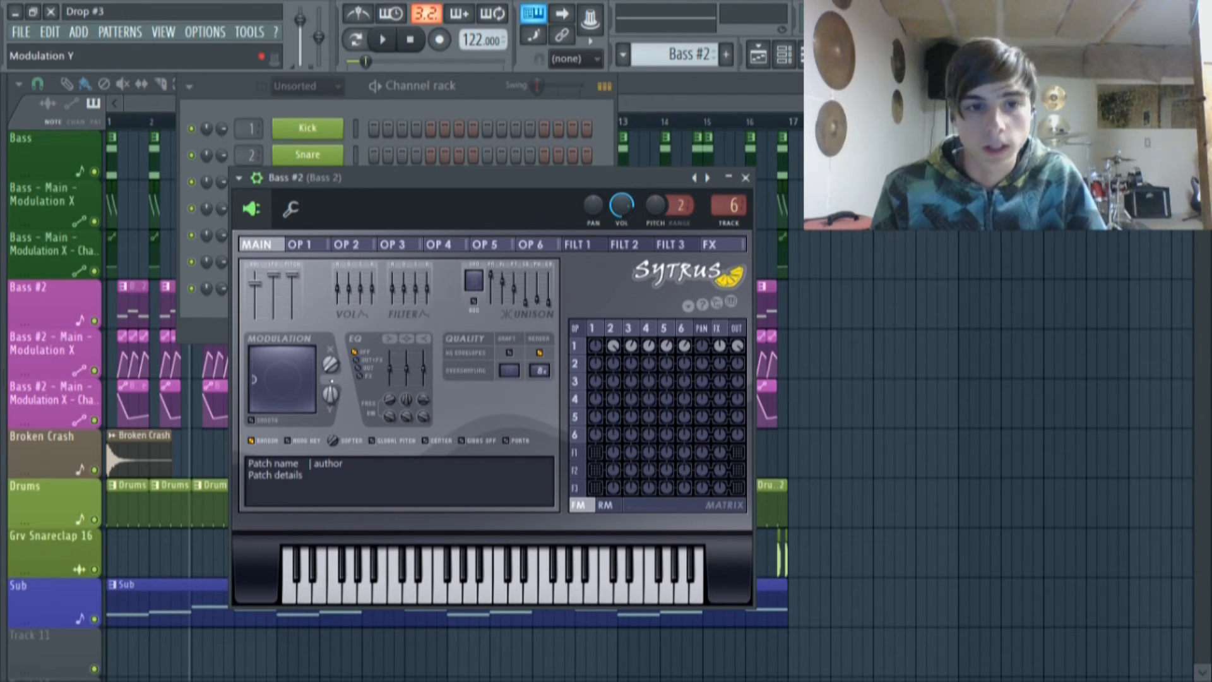
mouse_move(328, 358)
left_mouse_down()
mouse_move(327, 342)
mouse_move(327, 353)
left_mouse_up()
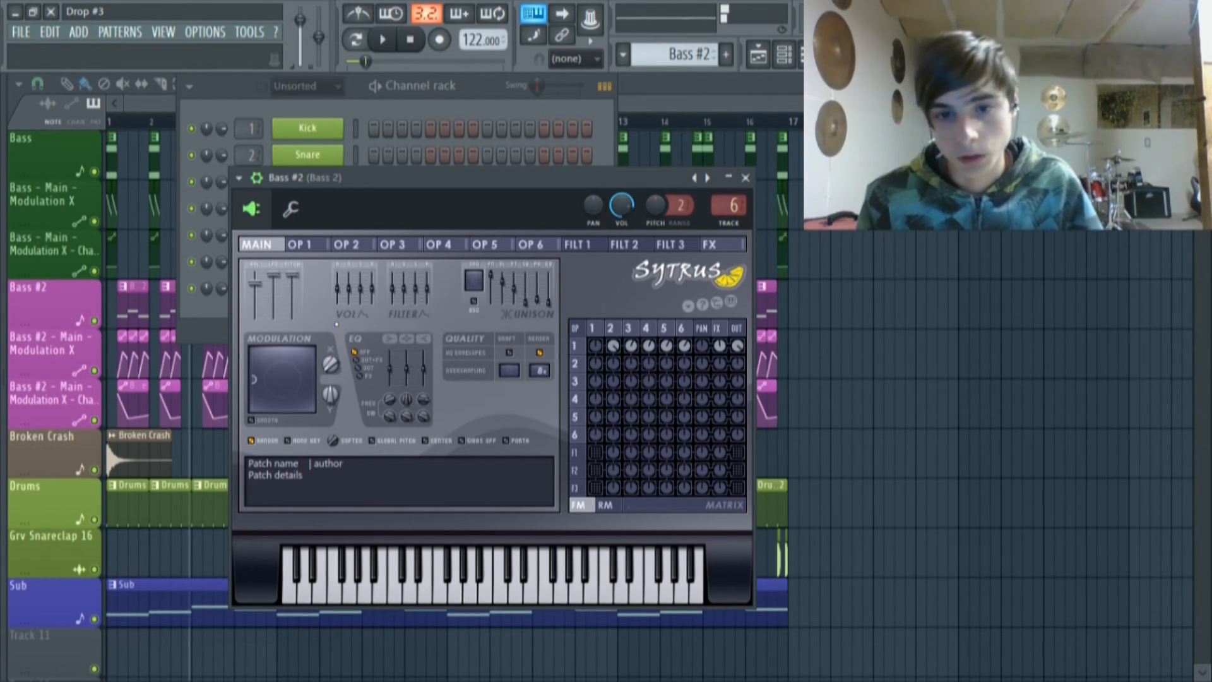
left_click(325, 246)
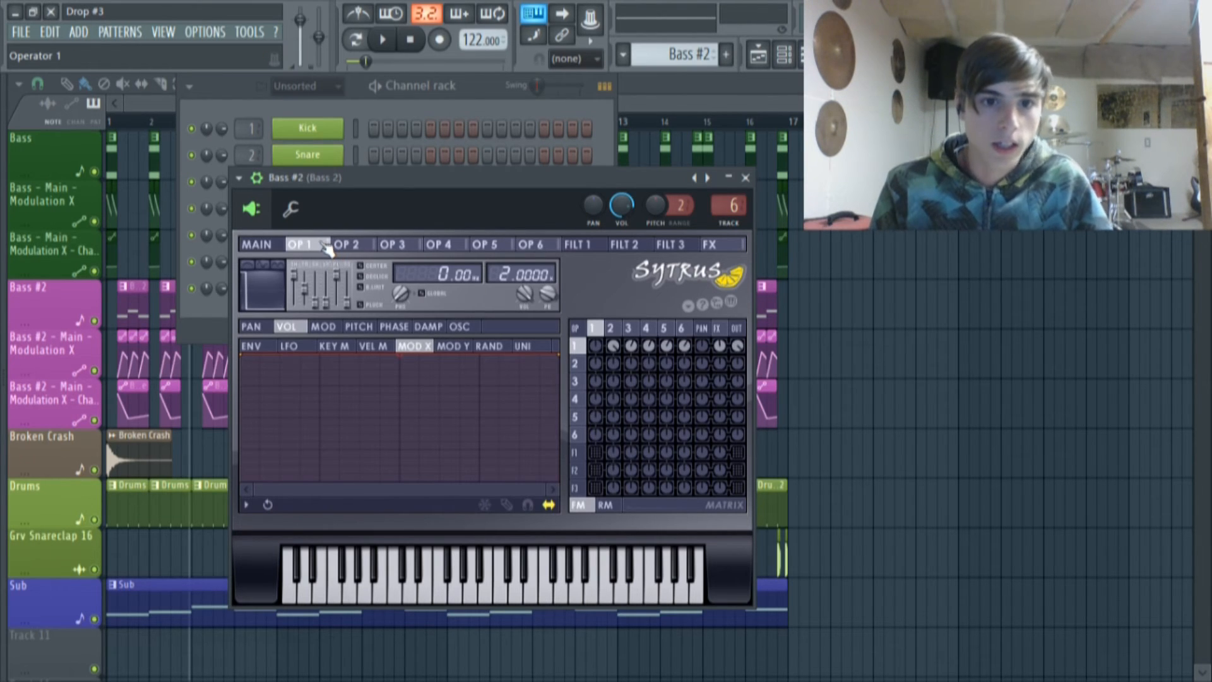
Step: Show operator 1's modulation envelope and review operators 2 through 6
scroll(325, 248, "down", 5)
scroll(328, 249, "up", 5)
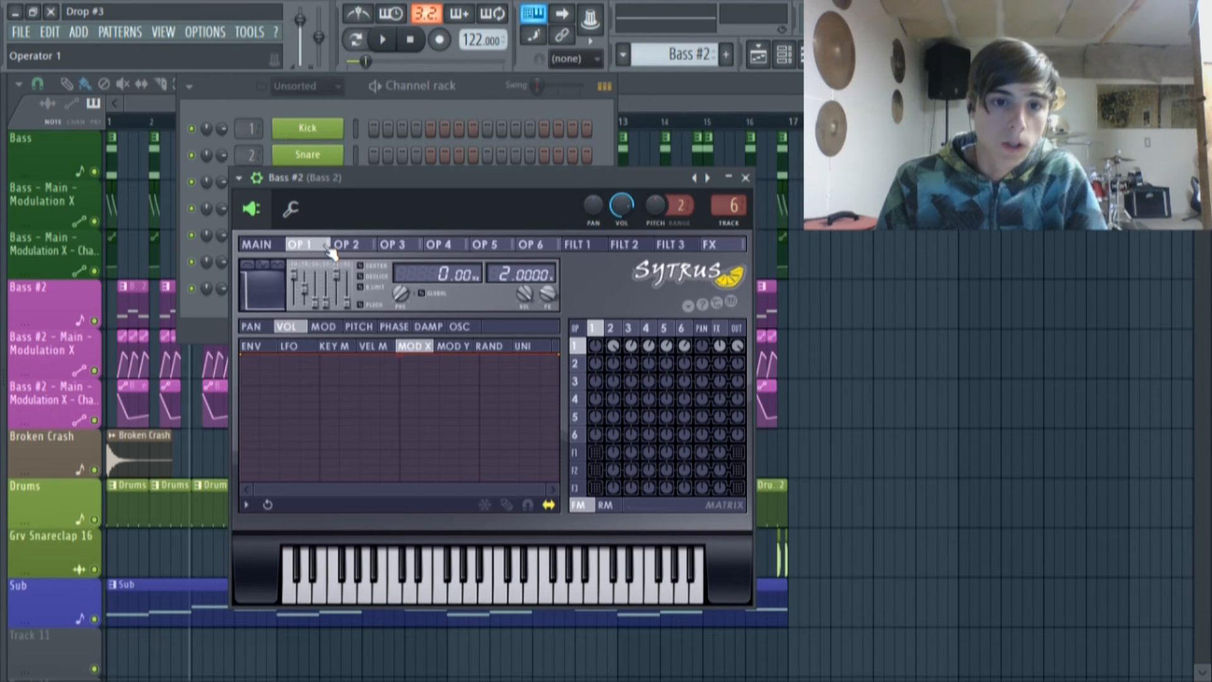
left_click(322, 326)
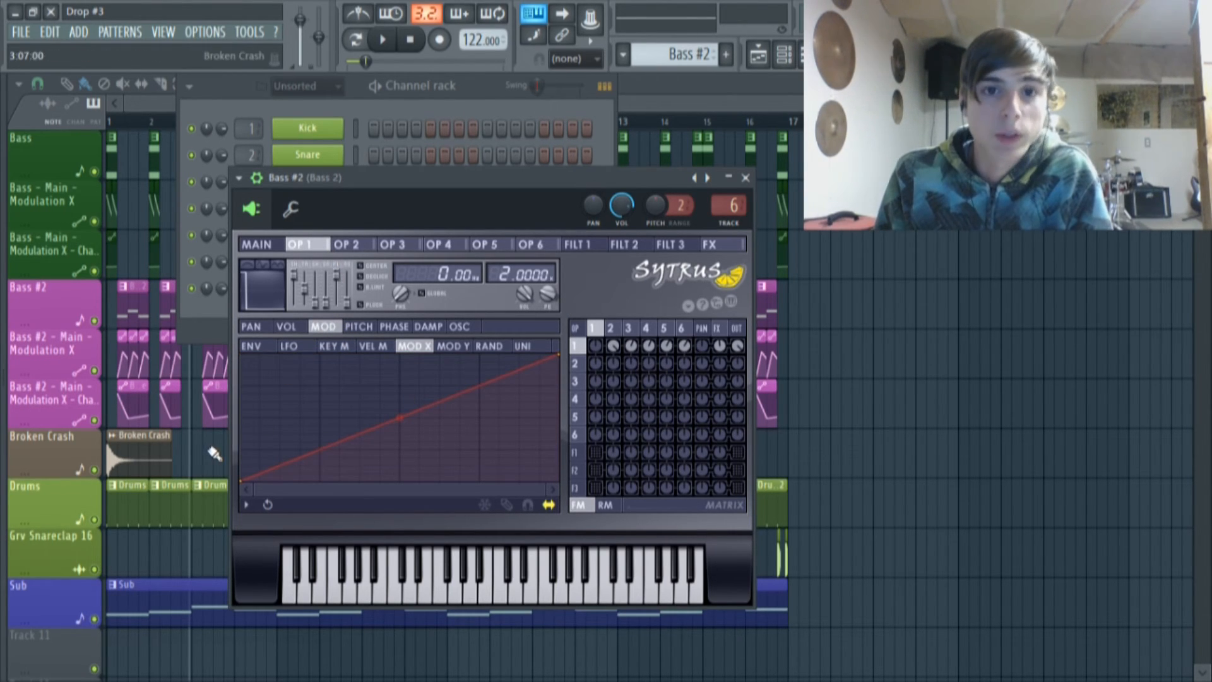
left_click(355, 246)
left_click(389, 246)
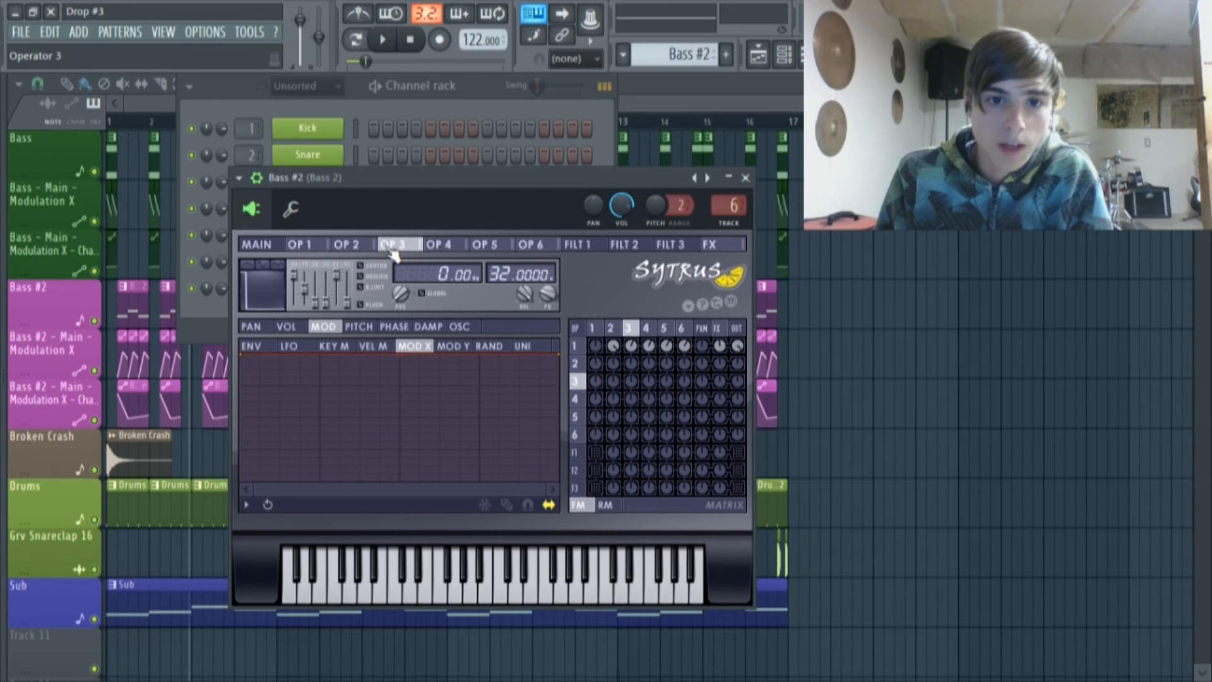
left_click(321, 247)
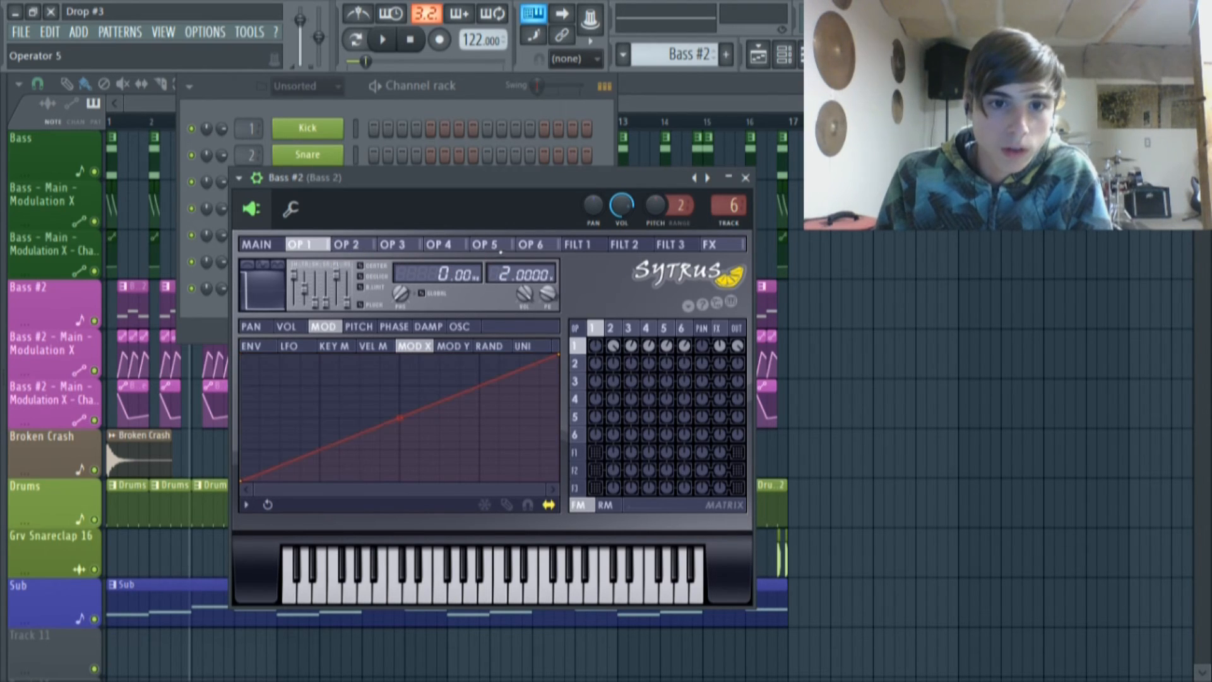
left_click(440, 245)
left_click(486, 245)
left_click(530, 245)
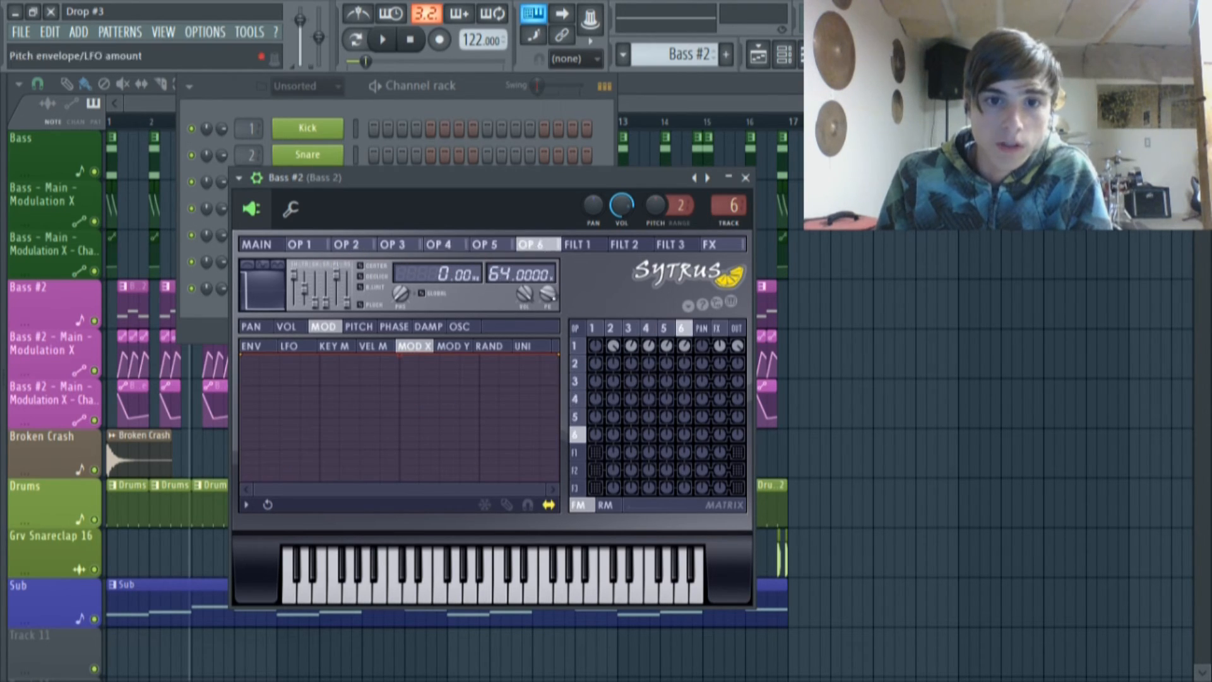
Step: Revisit operators 1, 3 and 5, check the FX page, and return to MAIN
left_click(321, 244)
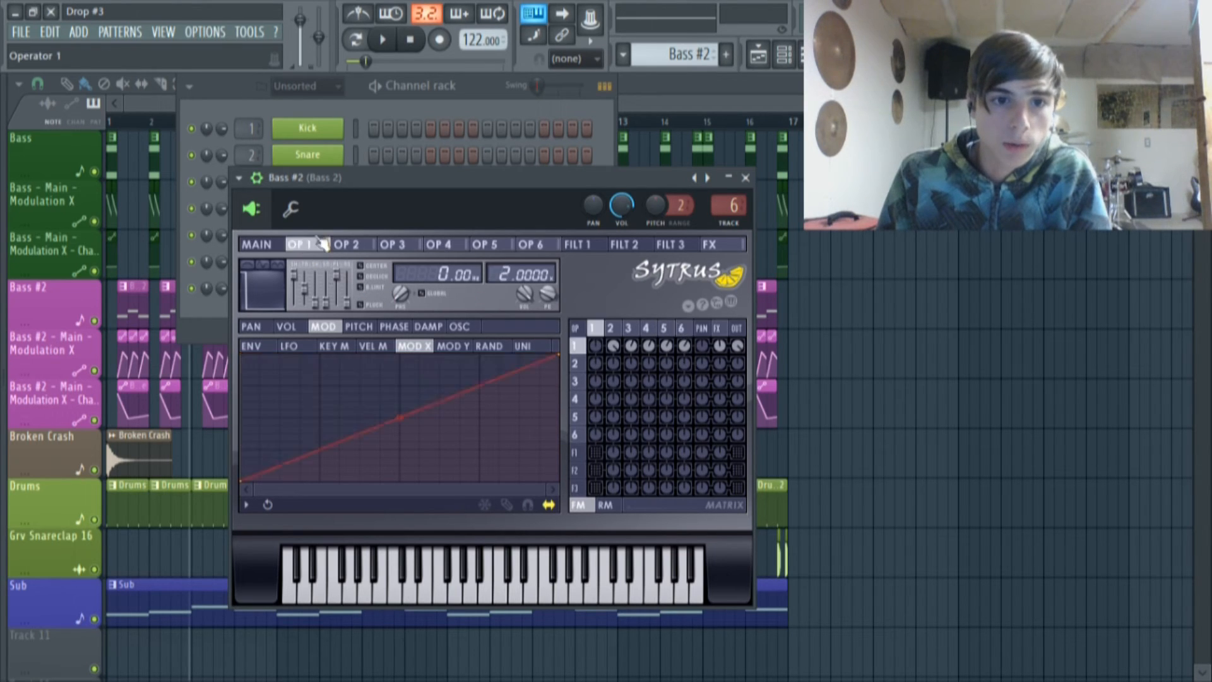
left_click(417, 244)
left_click(508, 244)
left_click(270, 241)
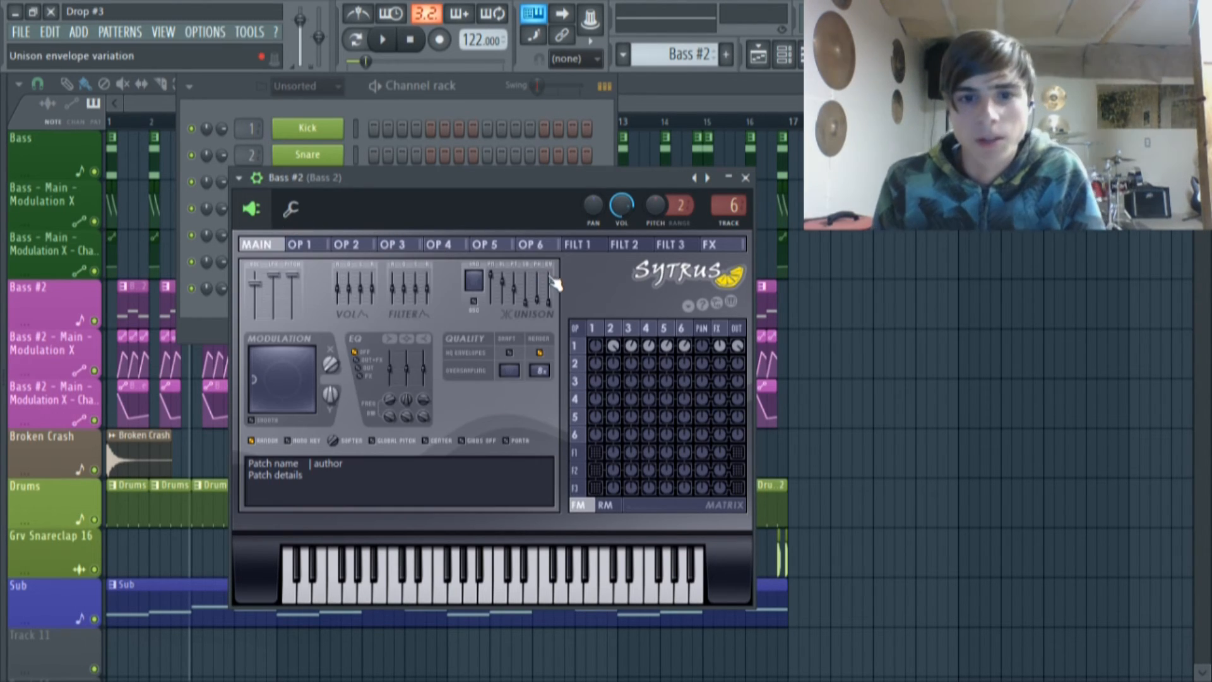
mouse_move(616, 330)
left_mouse_down()
mouse_move(669, 330)
mouse_move(656, 330)
mouse_move(660, 343)
mouse_move(690, 335)
mouse_move(611, 330)
left_mouse_up()
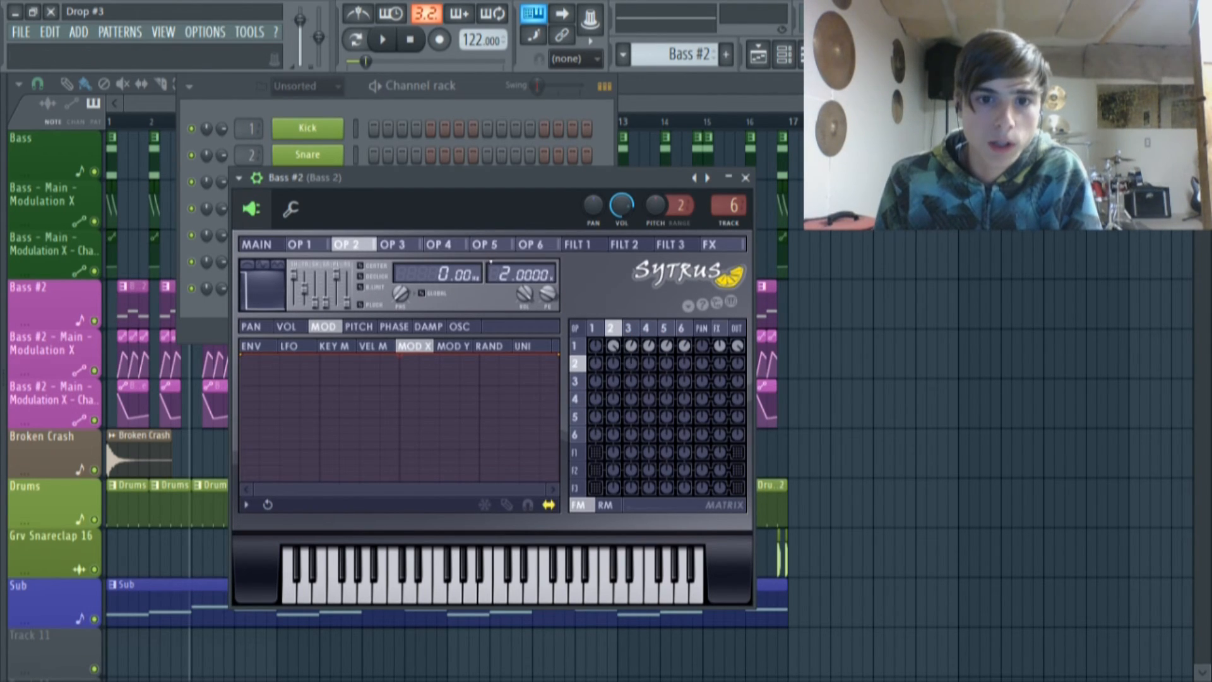
left_click_drag(628, 329, 686, 330)
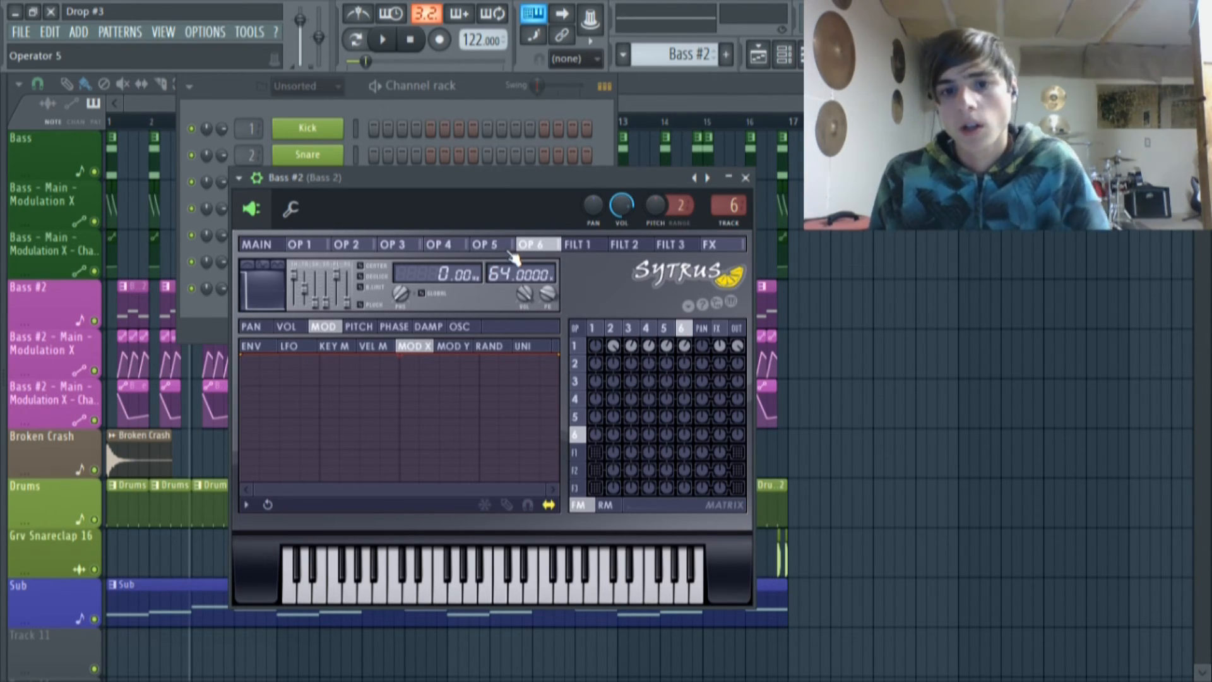
left_click(724, 246)
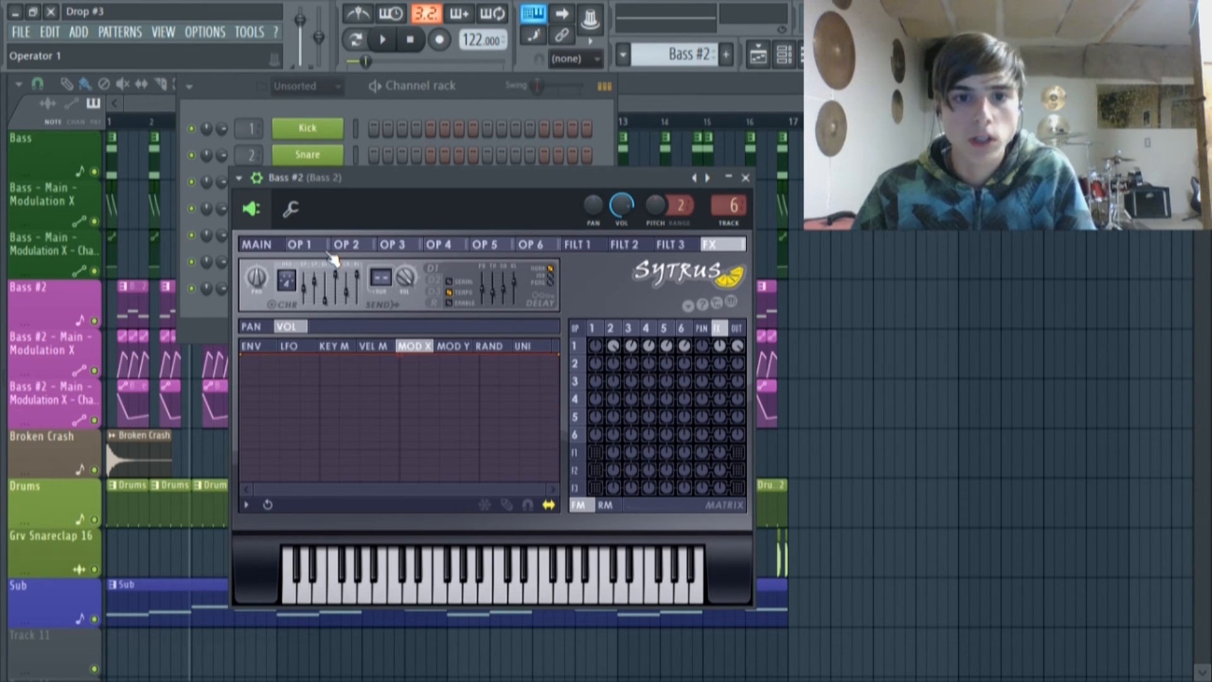
left_click(303, 244)
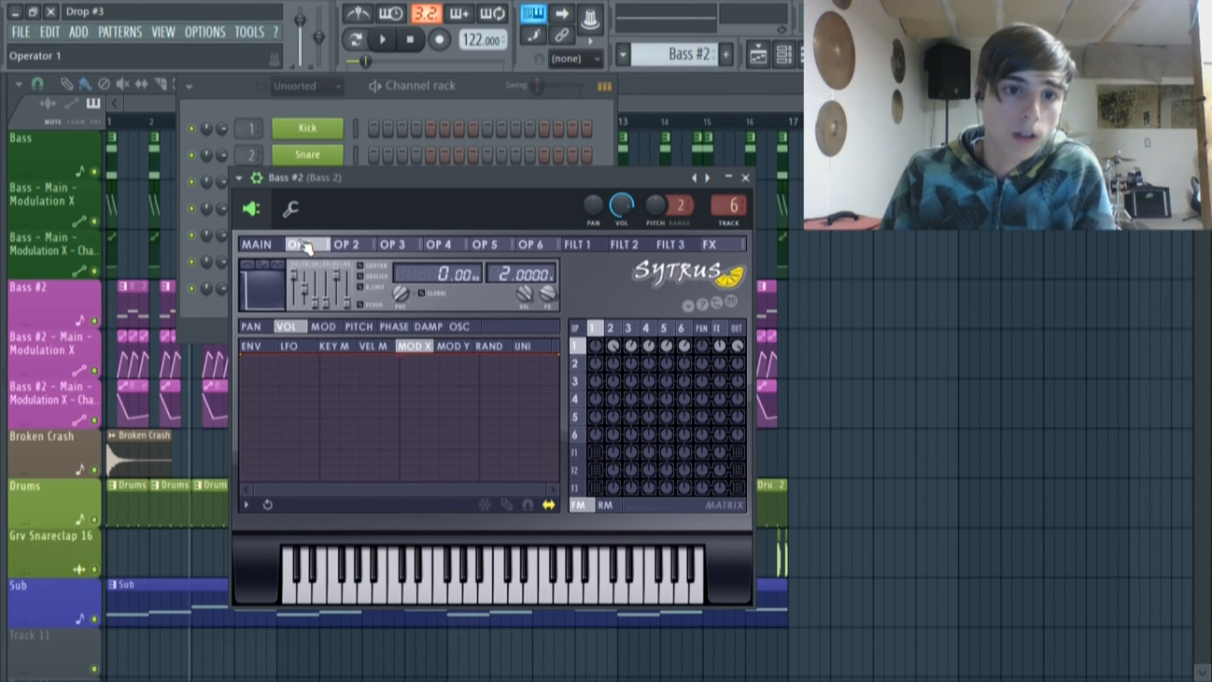
left_click(256, 244)
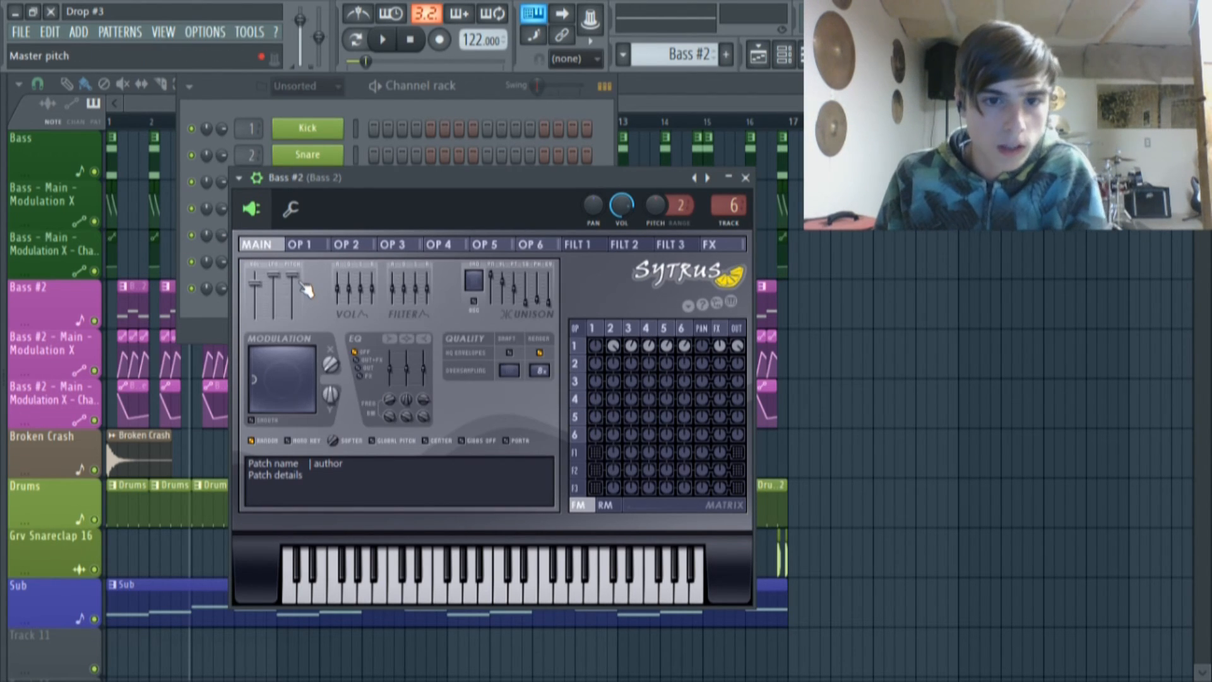
Step: Route operator 1 into filters 1, 2 and 3, and send all three filters to the output
left_click_drag(434, 194, 329, 130)
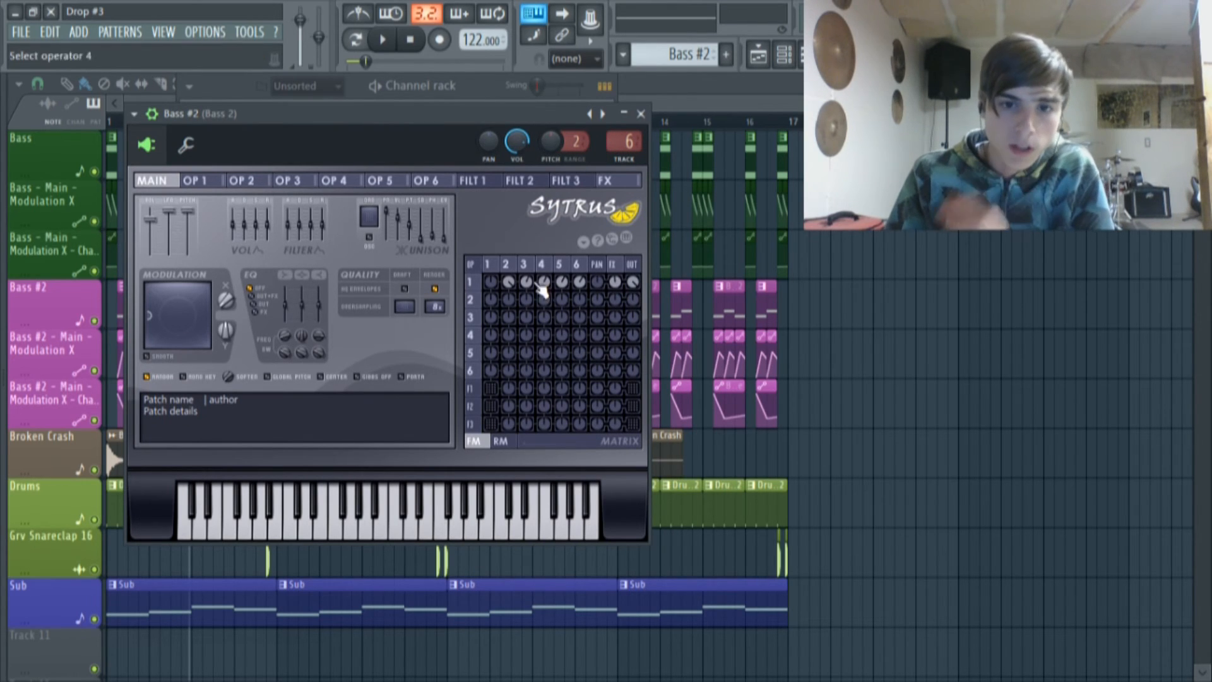
right_click(489, 396)
right_click(494, 423)
right_click(493, 409)
right_click(491, 387)
right_click(632, 388)
right_click(632, 406)
right_click(632, 422)
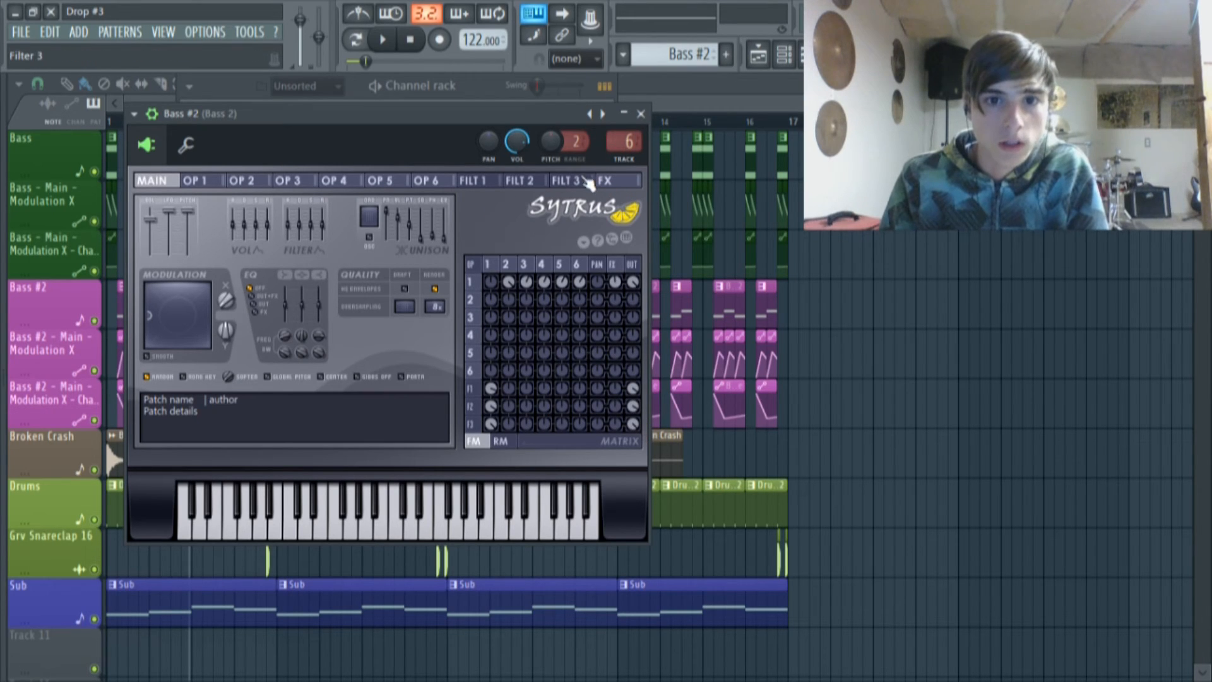
Step: Review the FILT 1–3 pages, then go back to the Main page
left_click(470, 183)
left_click(519, 183)
left_click(571, 185)
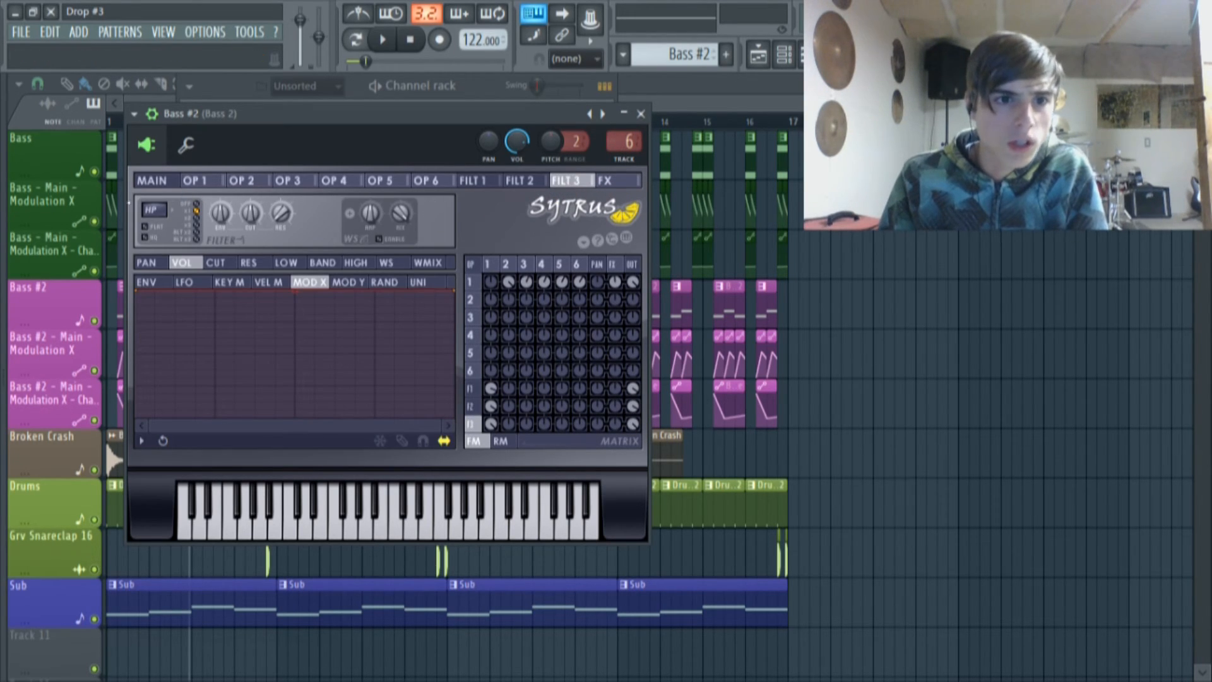
left_click(524, 182)
left_click(475, 182)
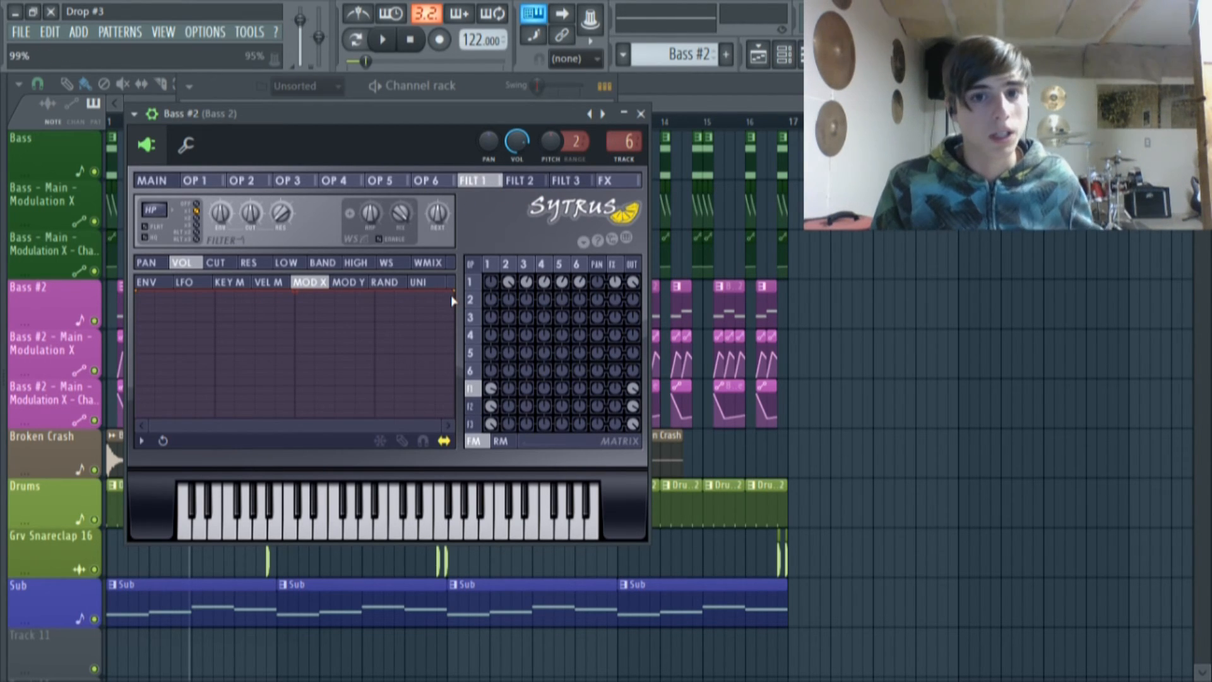
left_click(172, 181)
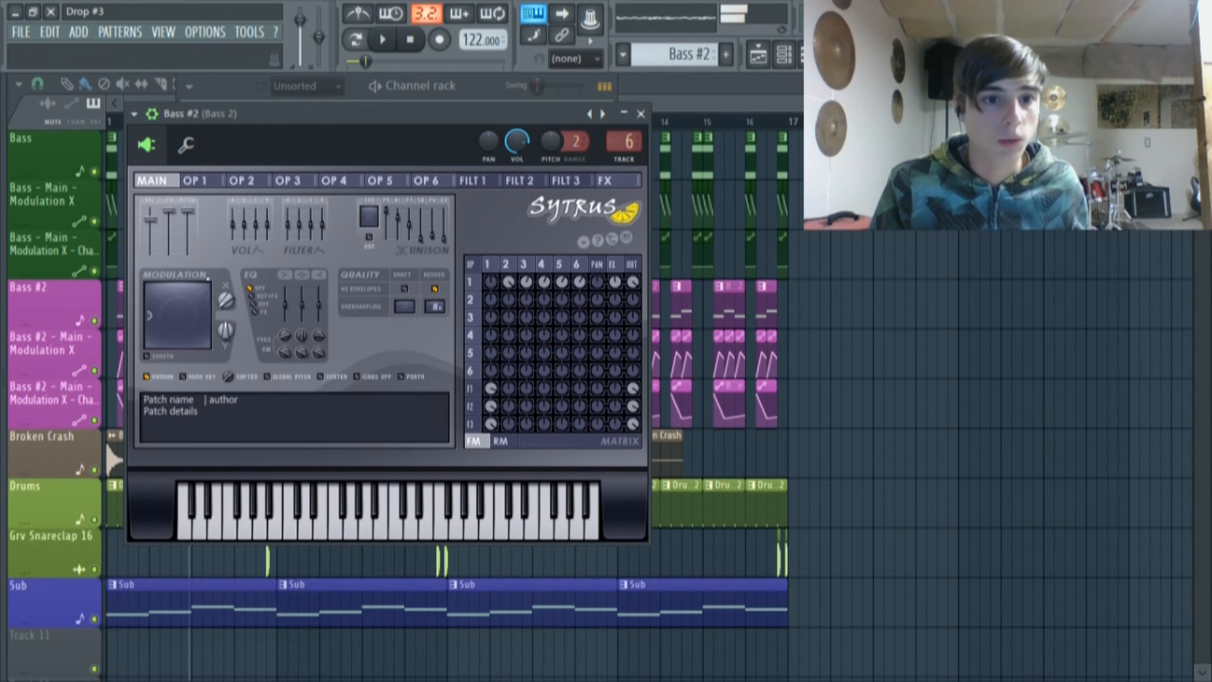
Step: Sweep Modulation X and leave it at 16%, then bring up the mixer
left_click_drag(225, 300, 225, 318)
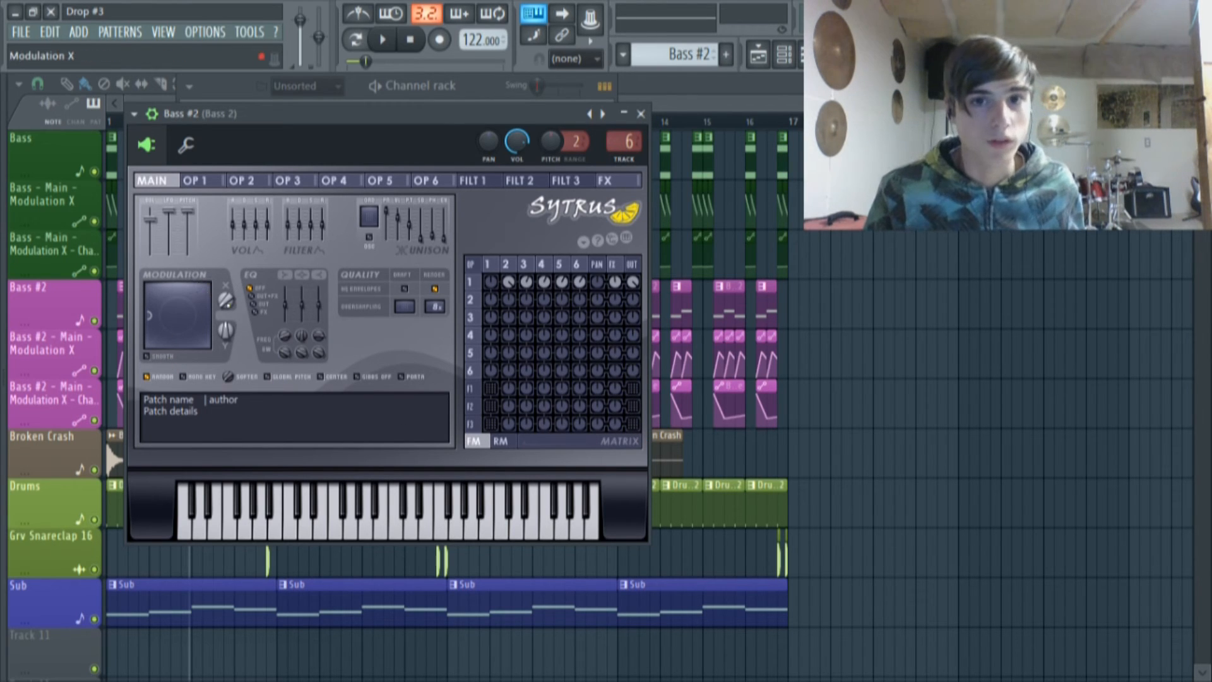
mouse_move(226, 301)
left_mouse_down()
mouse_move(225, 265)
mouse_move(226, 300)
left_mouse_up()
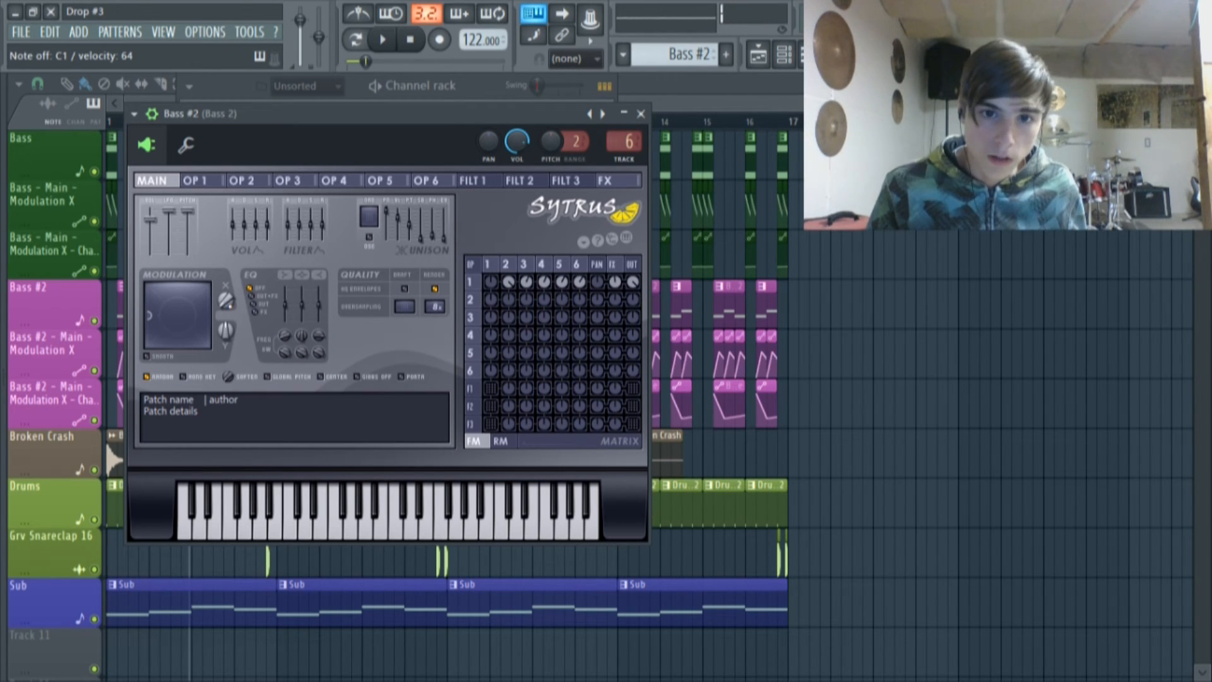
left_click_drag(225, 300, 225, 302)
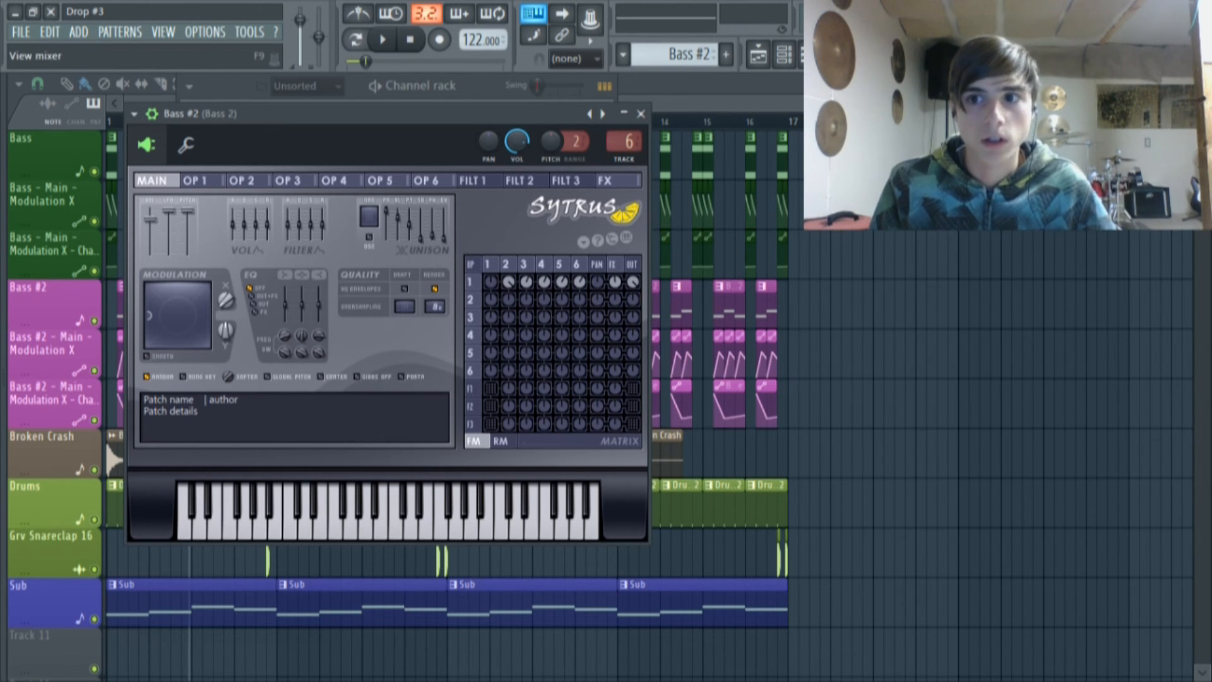
left_click(861, 55)
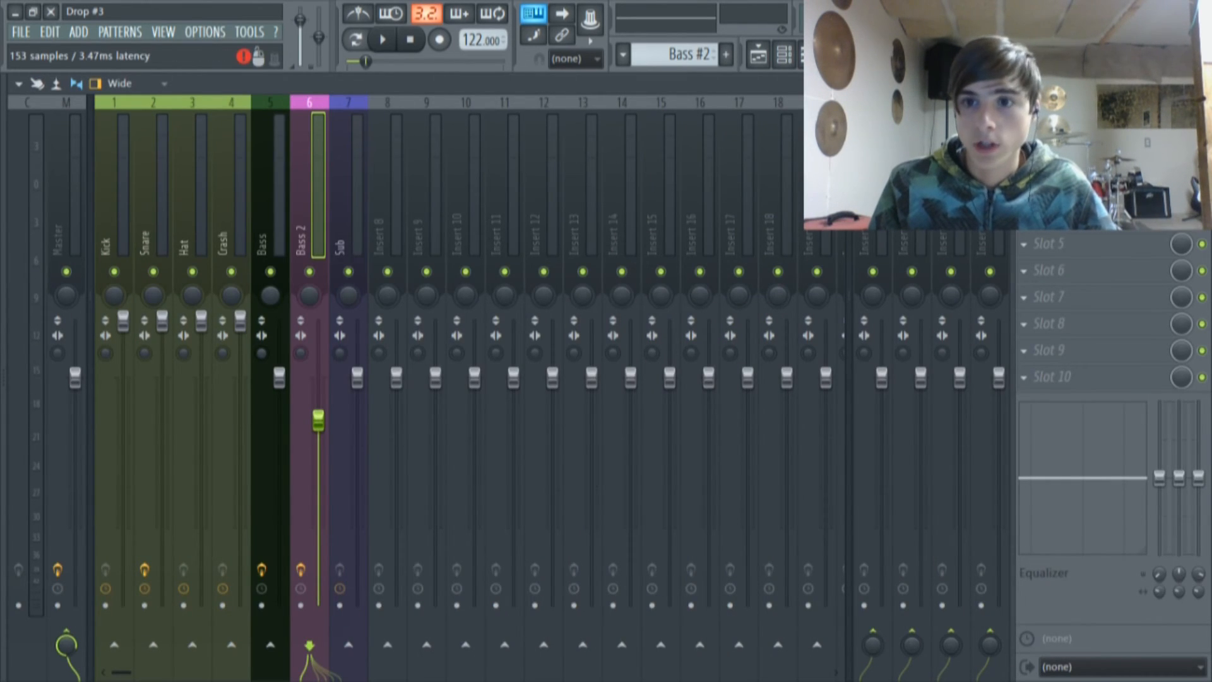
Step: Open the Bass 2 insert's Patcher and enlarge it to fill the workspace
left_click(1072, 138)
left_click_drag(468, 196, 335, 125)
left_click(568, 135)
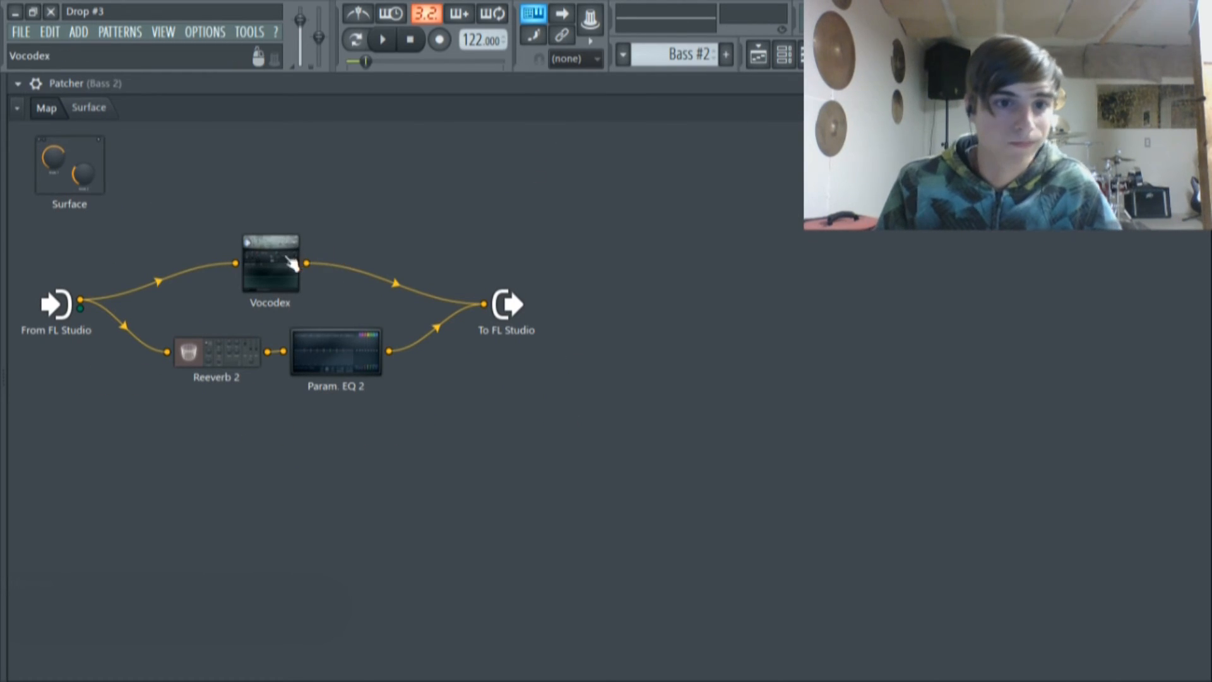
Step: Lay out Vocodex above a Reeverb 2 → Param. EQ 2 row, then open Vocodex
left_click_drag(513, 316, 812, 290)
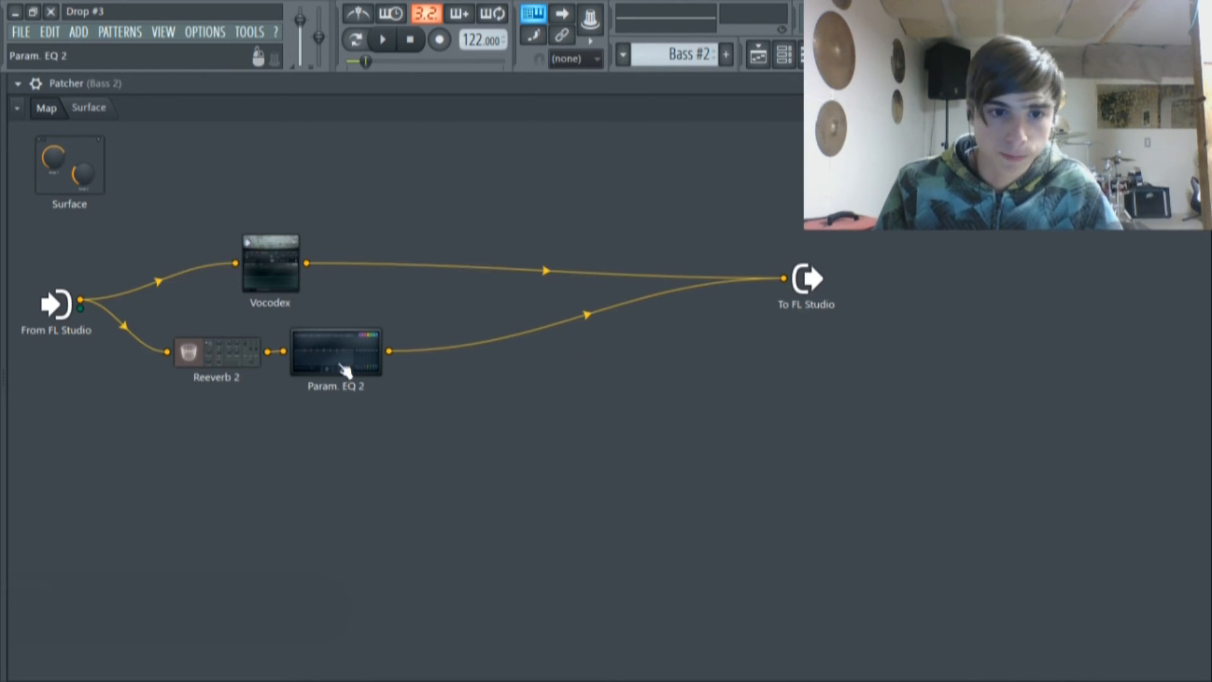
left_click_drag(346, 364, 544, 397)
left_click_drag(242, 369, 174, 450)
left_click_drag(271, 278, 404, 219)
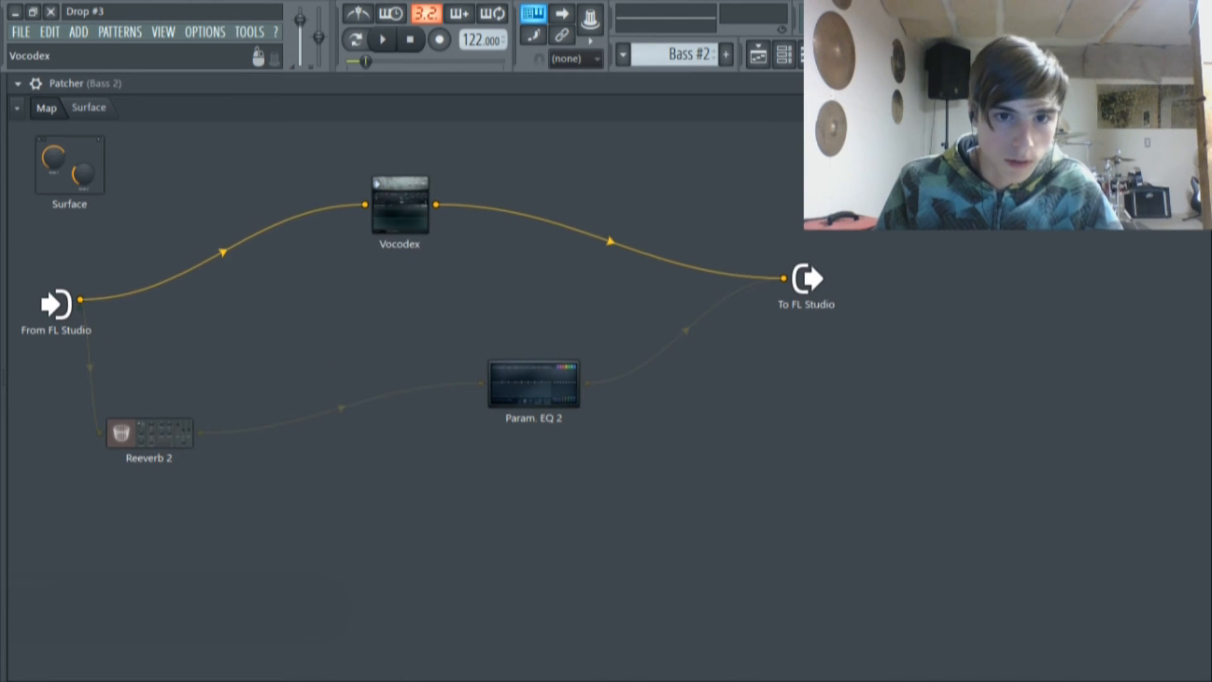
left_click_drag(544, 399, 566, 447)
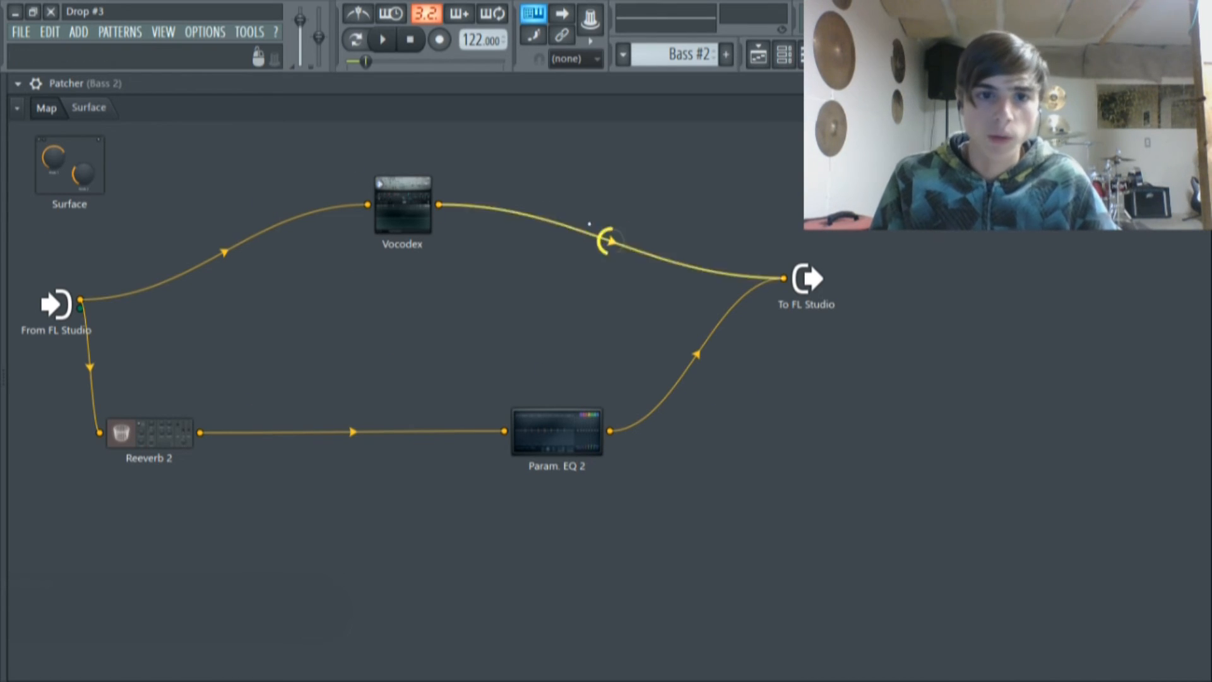
mouse_move(410, 215)
left_mouse_down()
mouse_move(432, 209)
mouse_move(386, 201)
mouse_move(406, 197)
left_mouse_up()
left_click_drag(157, 451, 212, 439)
left_click_drag(555, 435, 341, 423)
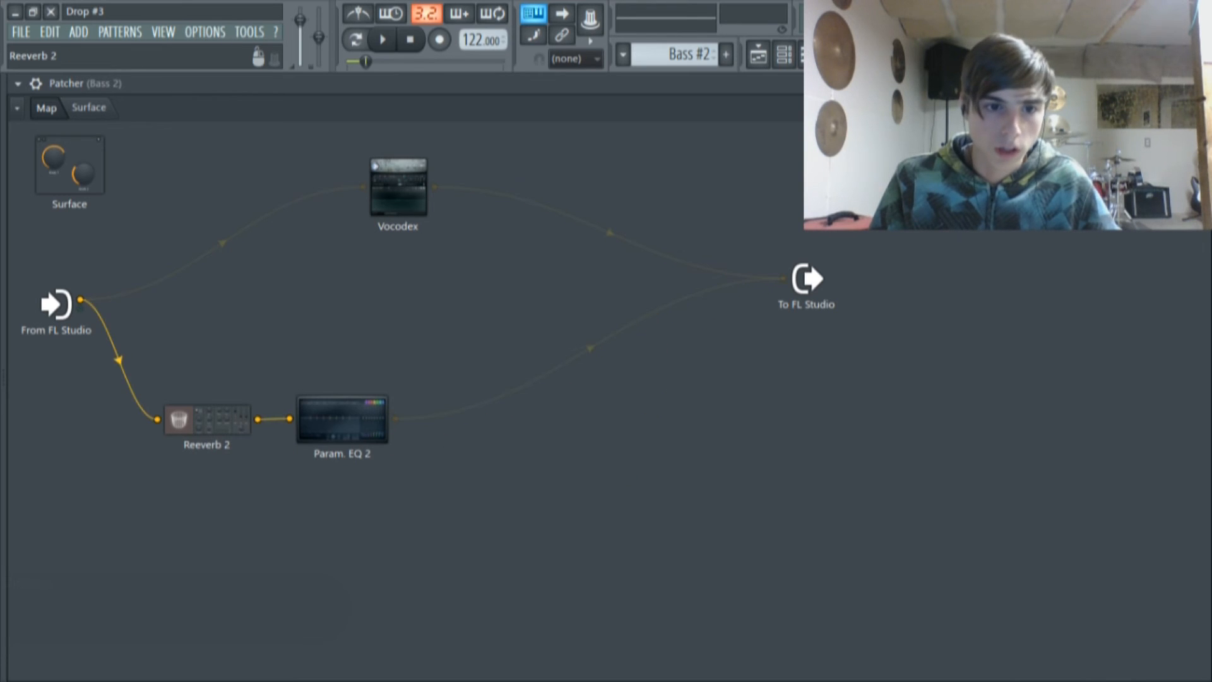
left_click_drag(212, 438, 247, 435)
left_click(406, 195)
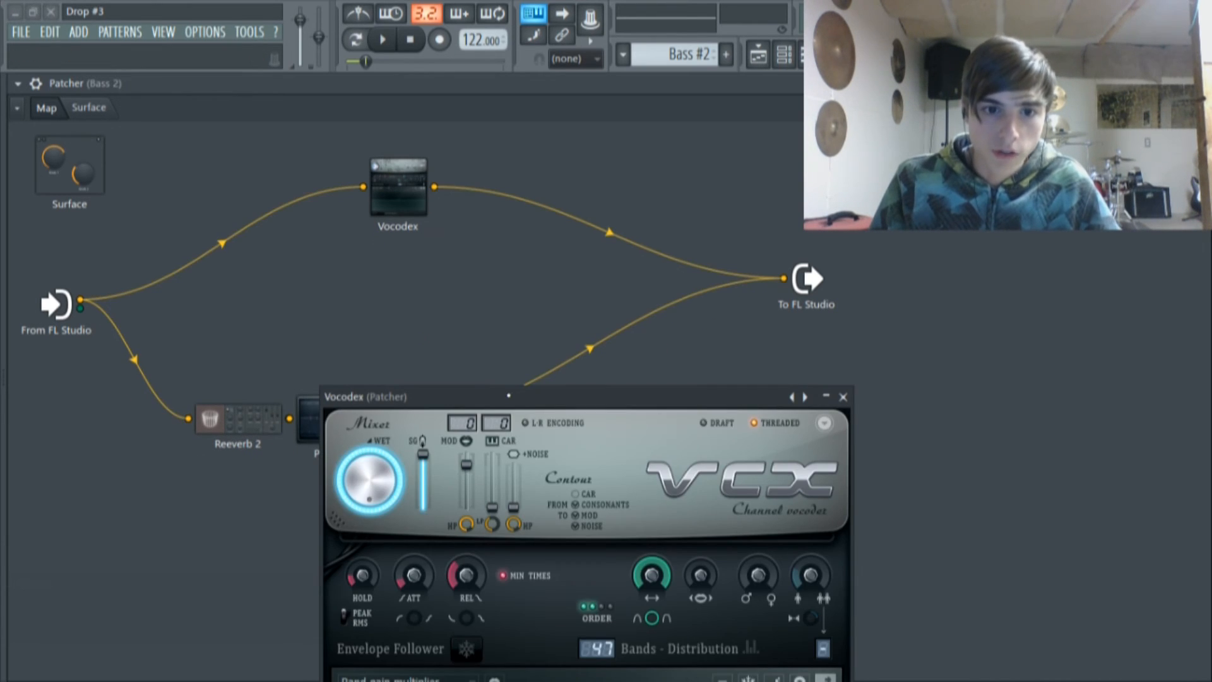
Step: Move Vocodex into full view and toggle Draft mode on and off
left_click_drag(508, 395, 363, 114)
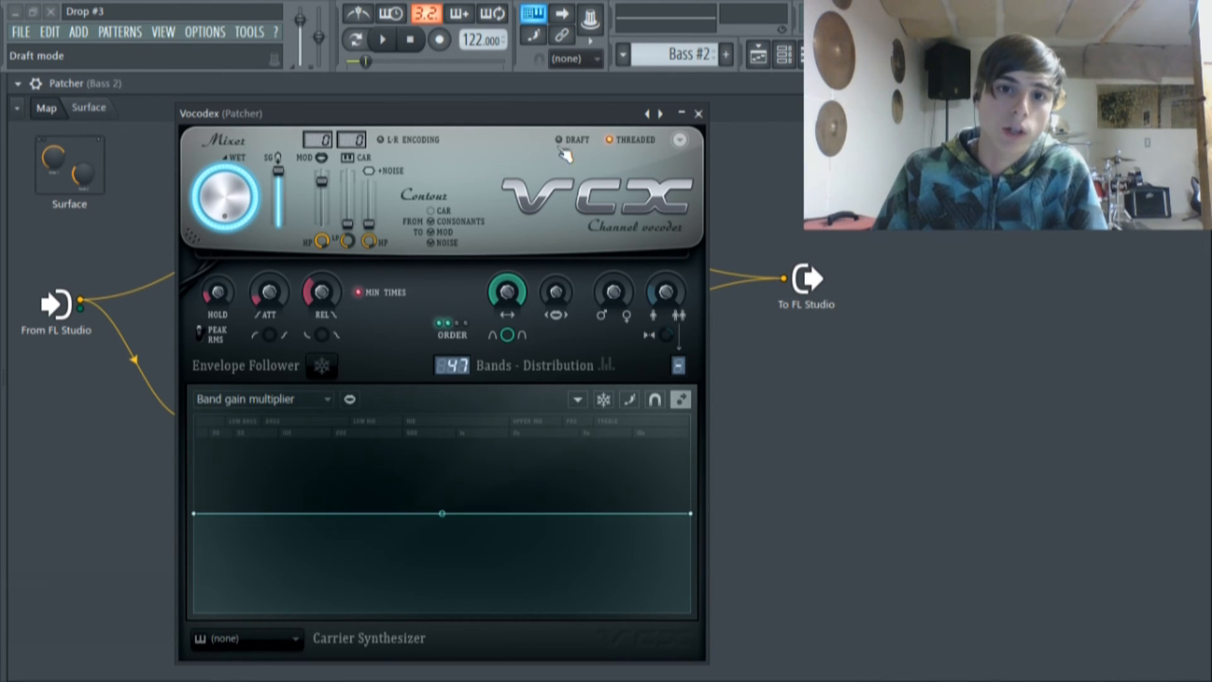
left_click(561, 138)
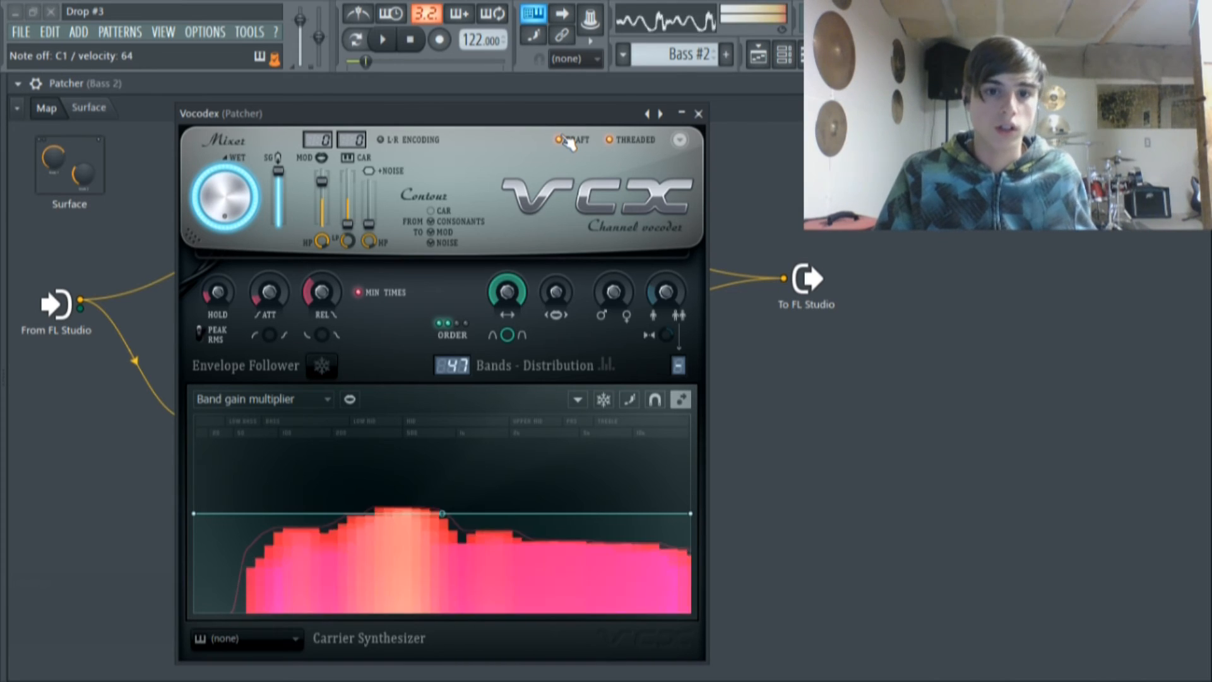
left_click(562, 138)
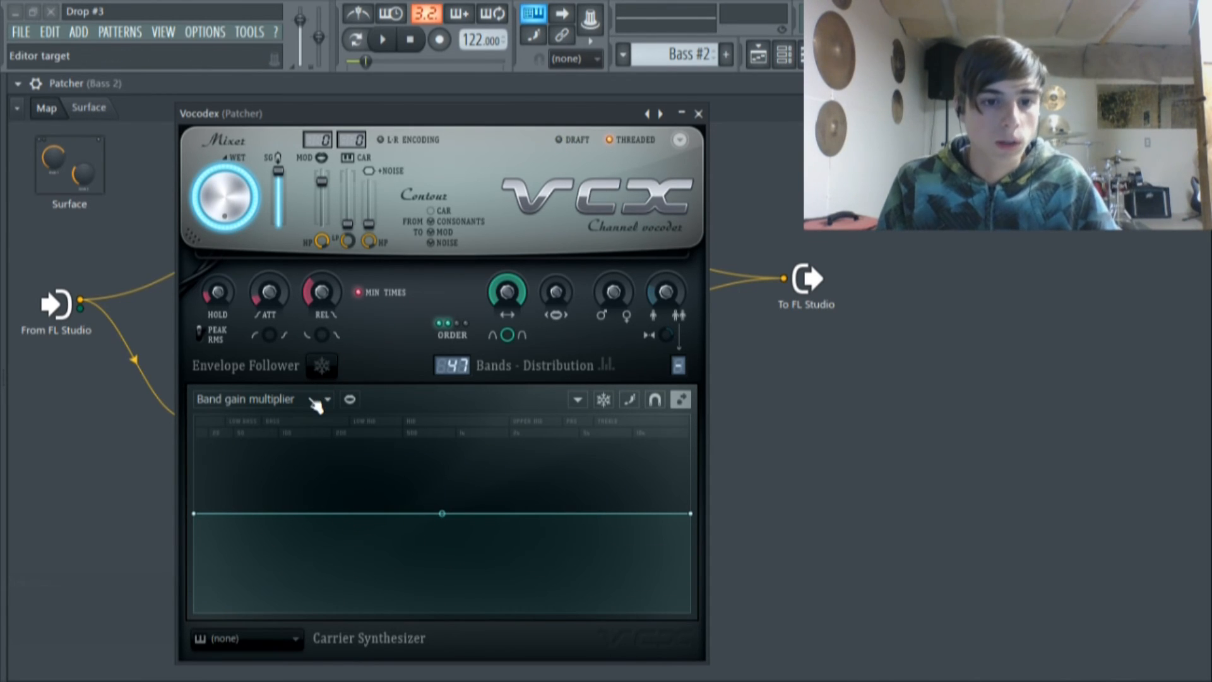
Step: View Band distribution and Band panning, return to Band gain multiplier, and close Vocodex
left_click(316, 399)
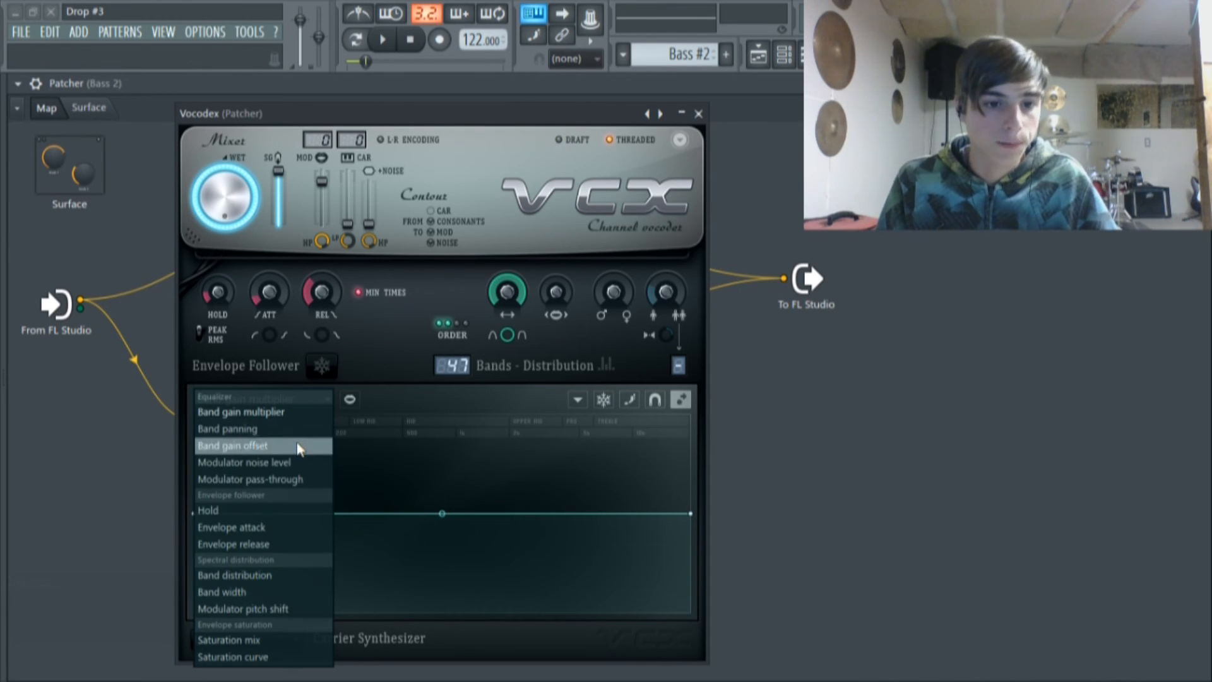
left_click(270, 574)
left_click(297, 398)
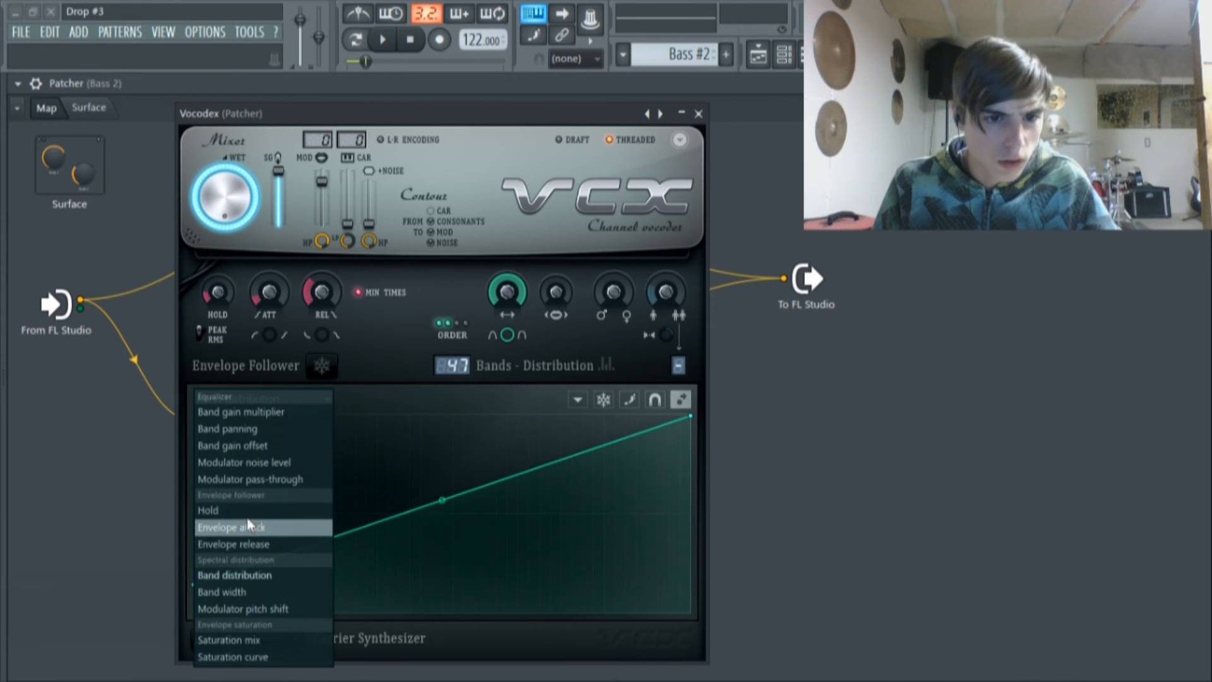
left_click(234, 425)
left_click(296, 398)
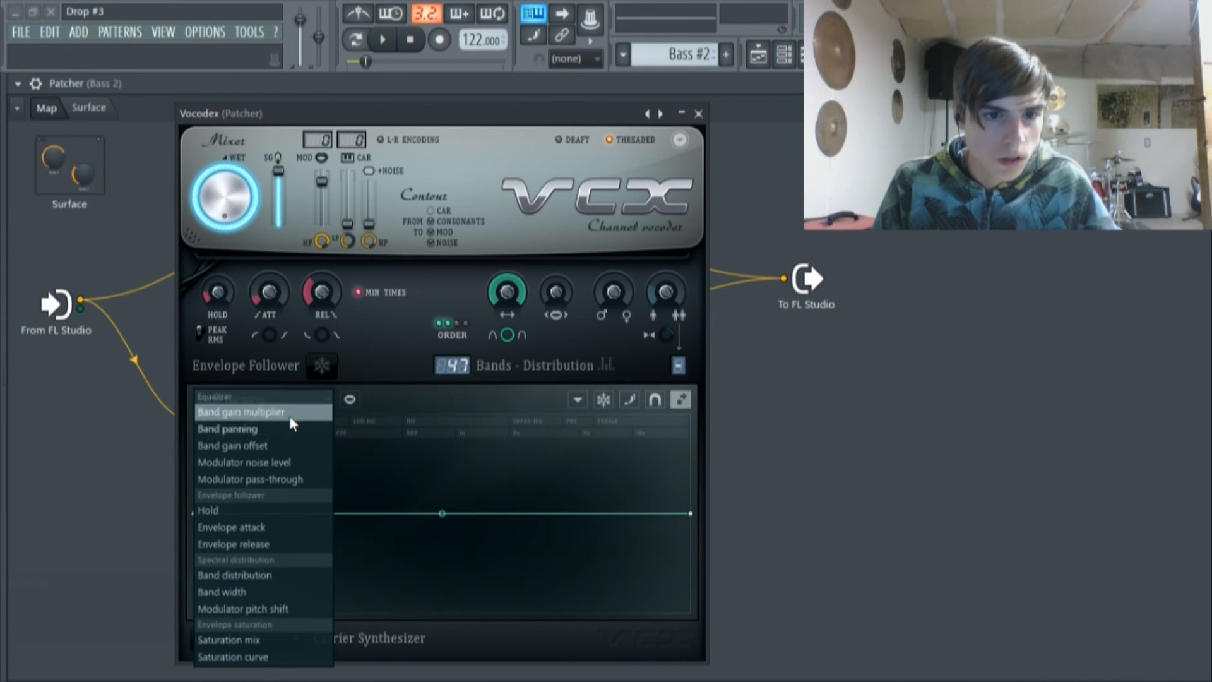
left_click(252, 412)
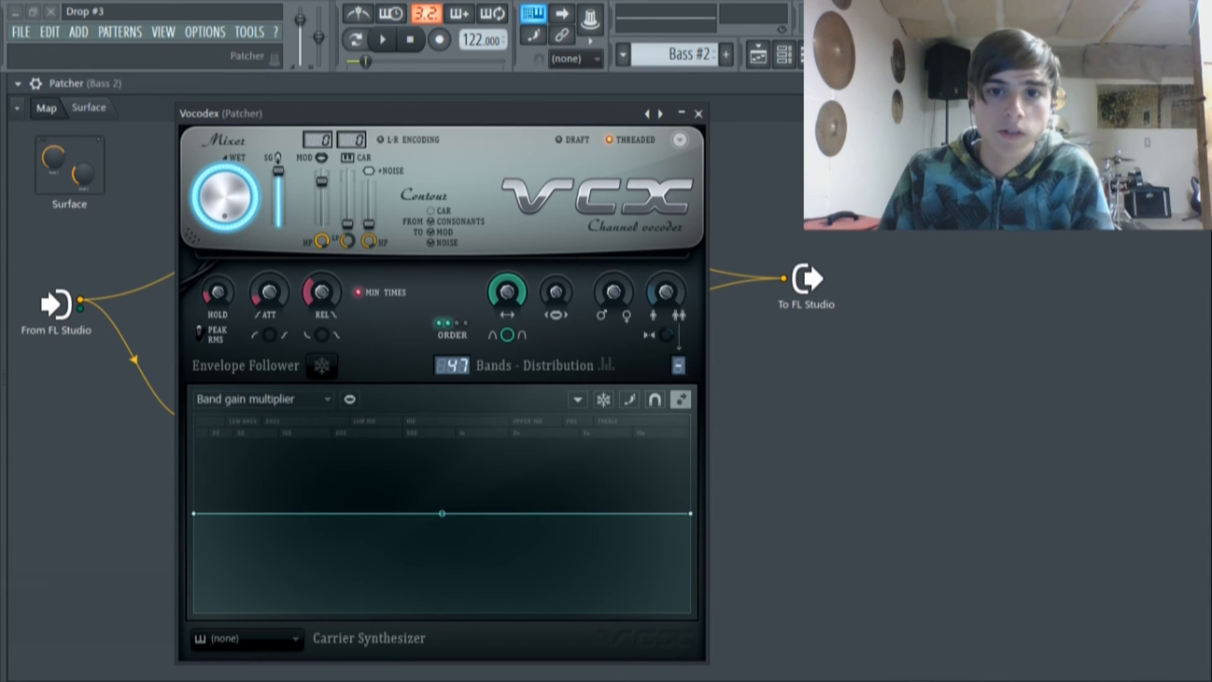
left_click_drag(479, 114, 520, 108)
left_click(739, 108)
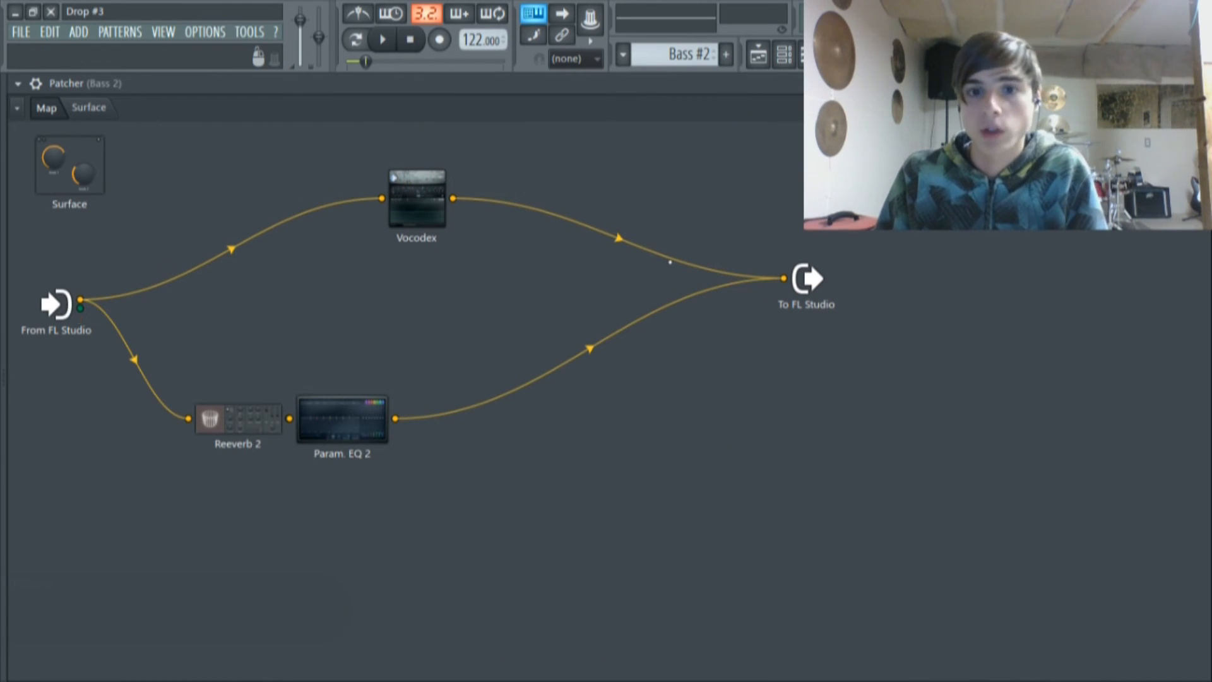
Step: Open and close Bass #2's Sytrus from the channel rack, then hide the rack
left_click(784, 54)
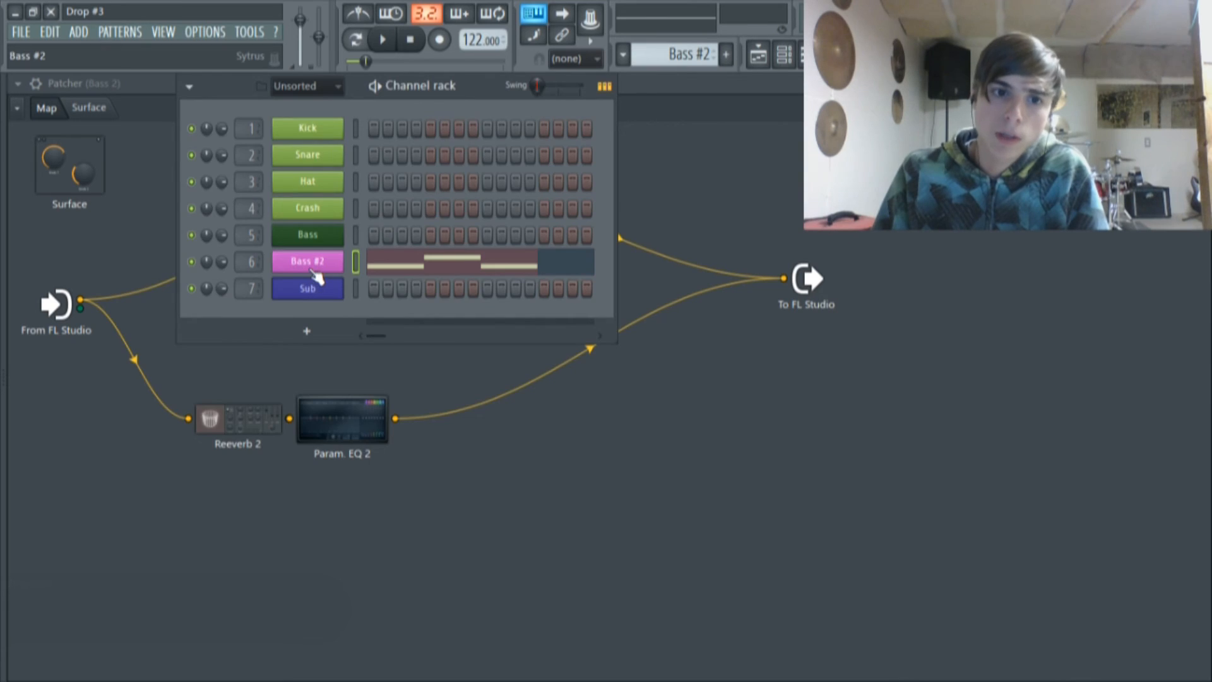
left_click(312, 268)
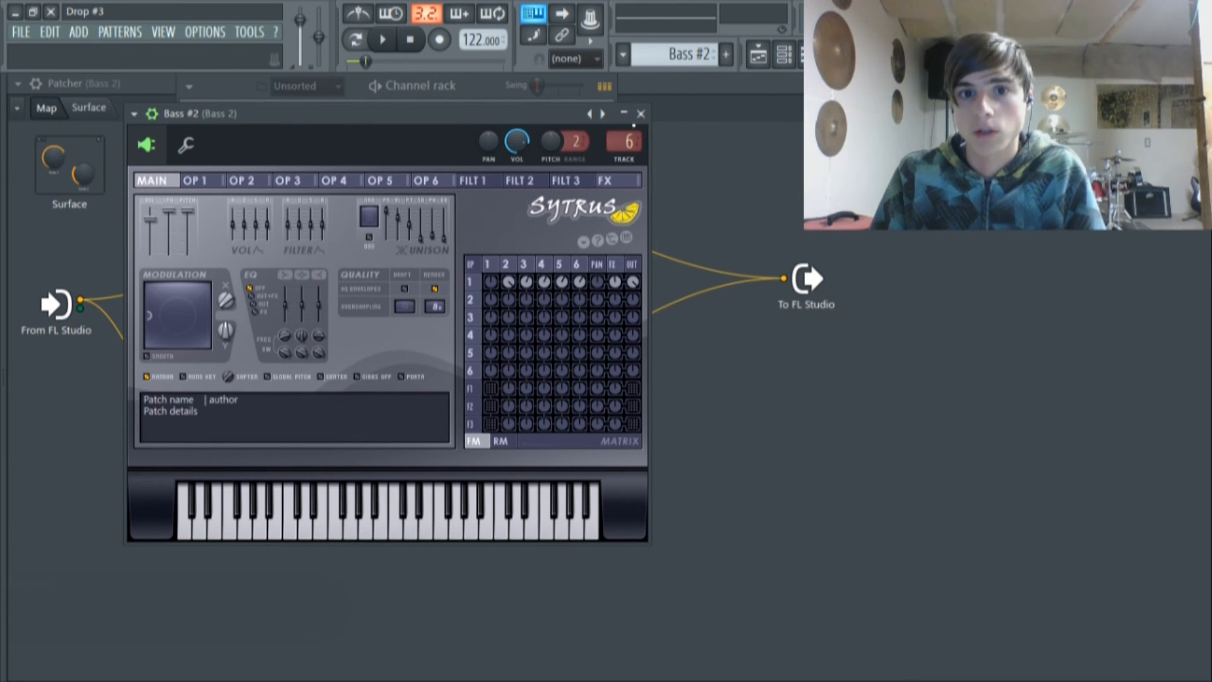
left_click(641, 114)
left_click(312, 265)
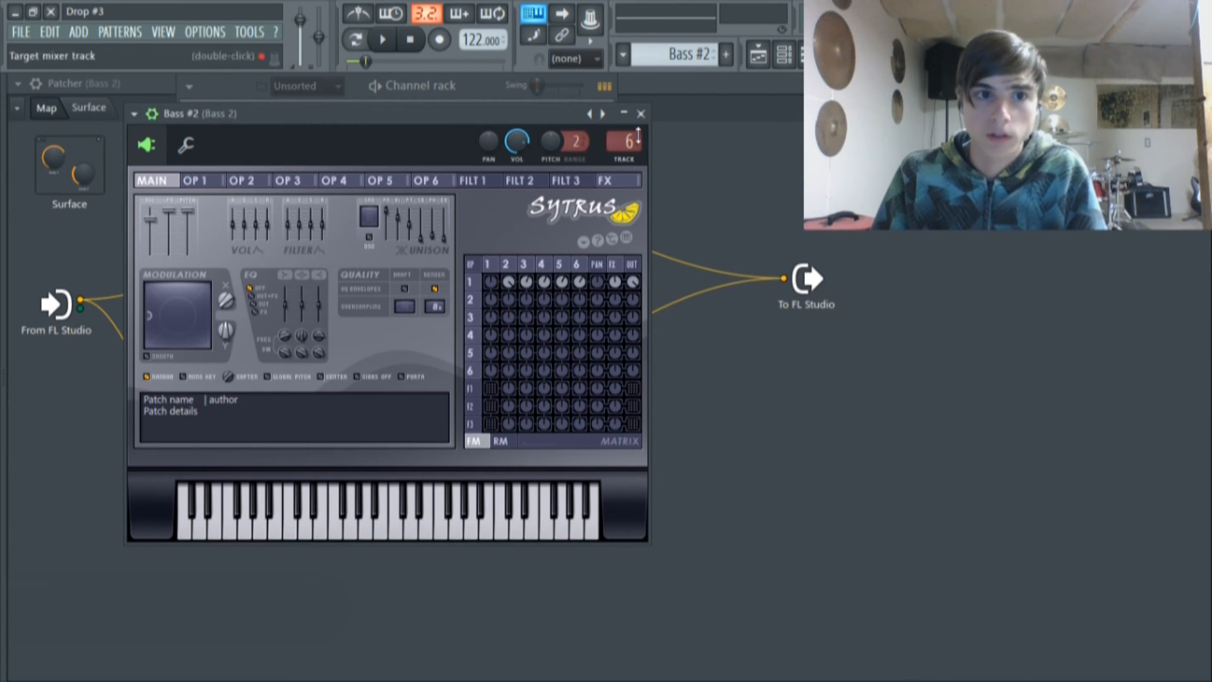
left_click(641, 115)
right_click(713, 173)
left_click(253, 422)
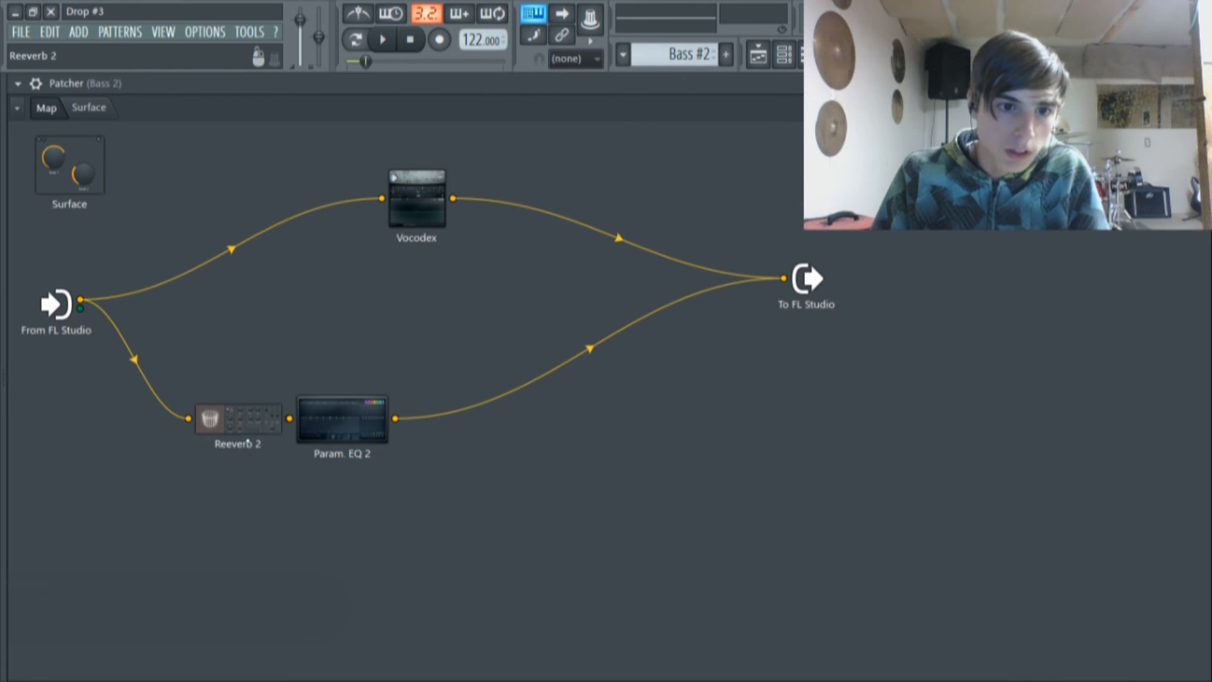
Step: Inspect Reeverb 2 and Param. EQ 2, then show the Bass #2 notes in the piano roll
double_click(249, 419)
left_click_drag(381, 395, 369, 271)
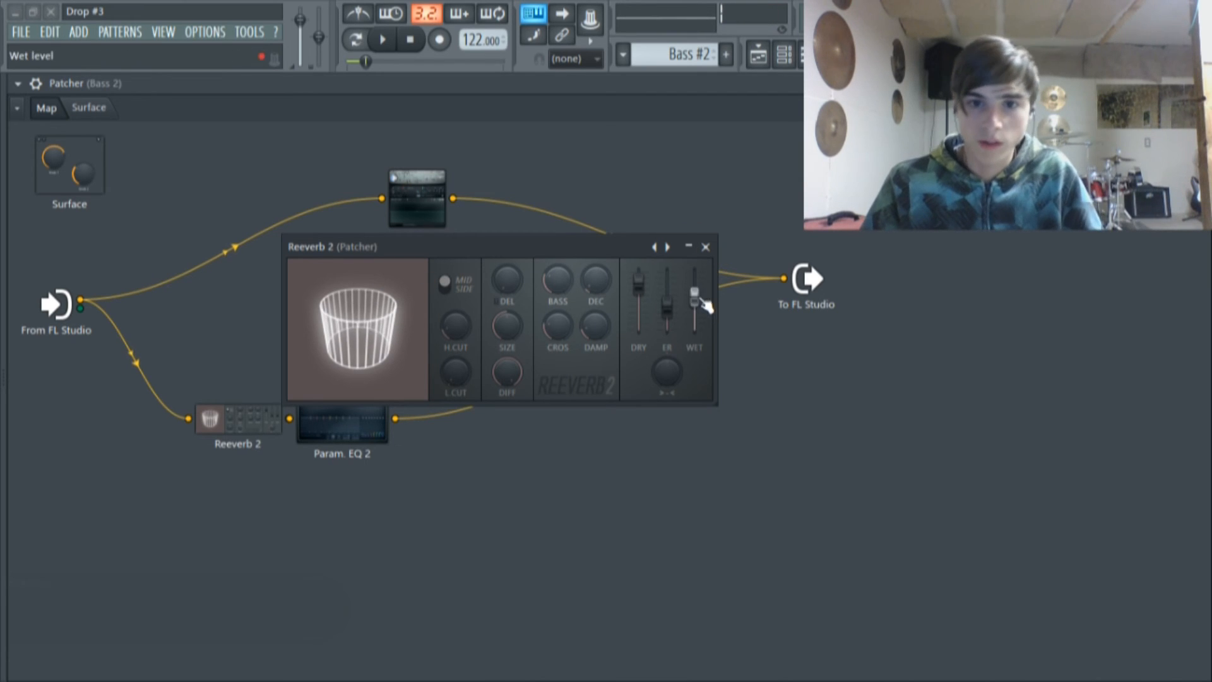
left_click(705, 247)
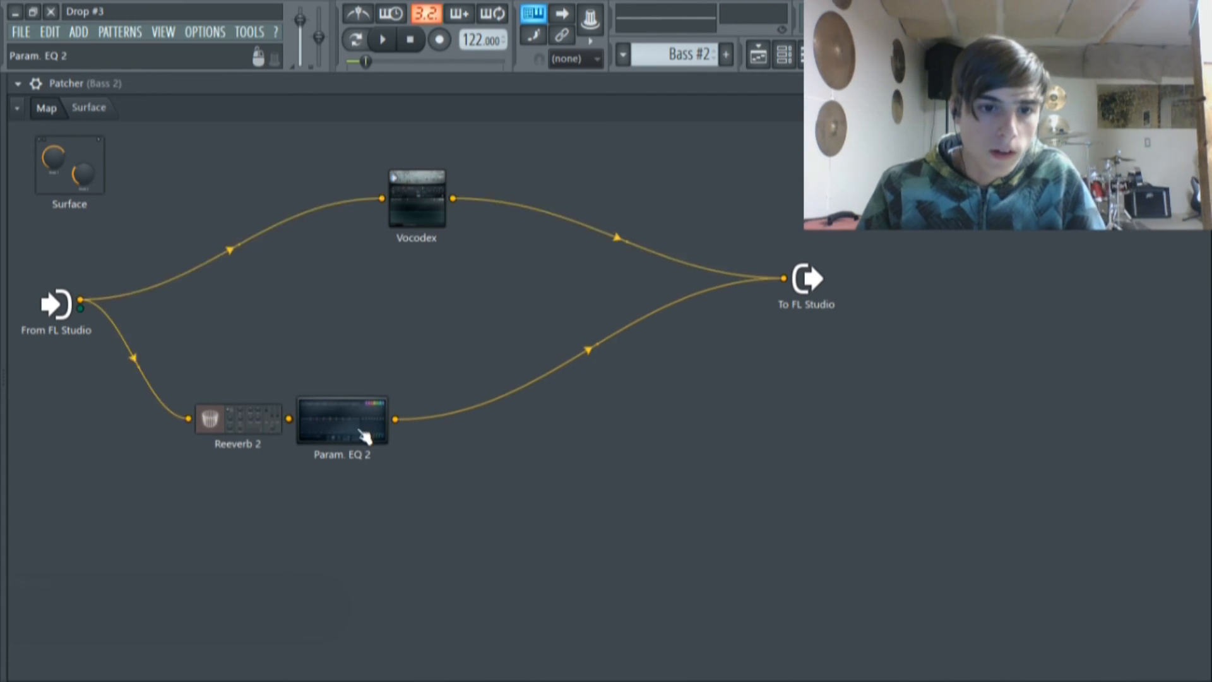
left_click(365, 428)
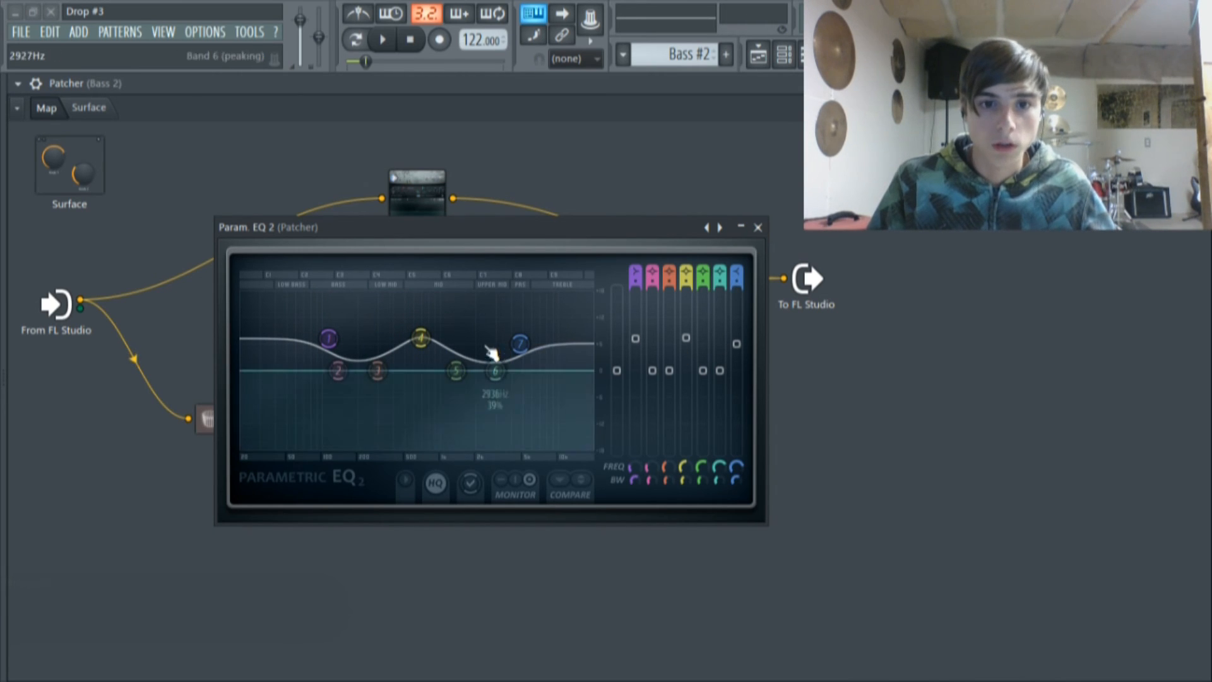
left_click(757, 227)
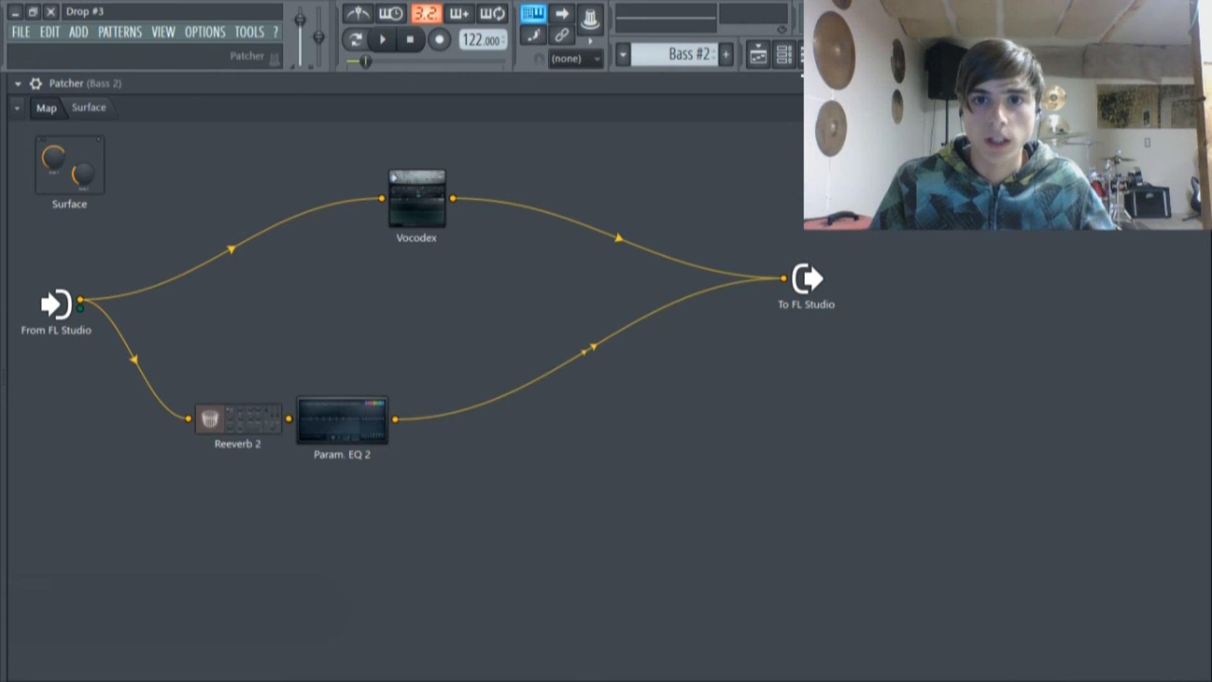
left_click(809, 55)
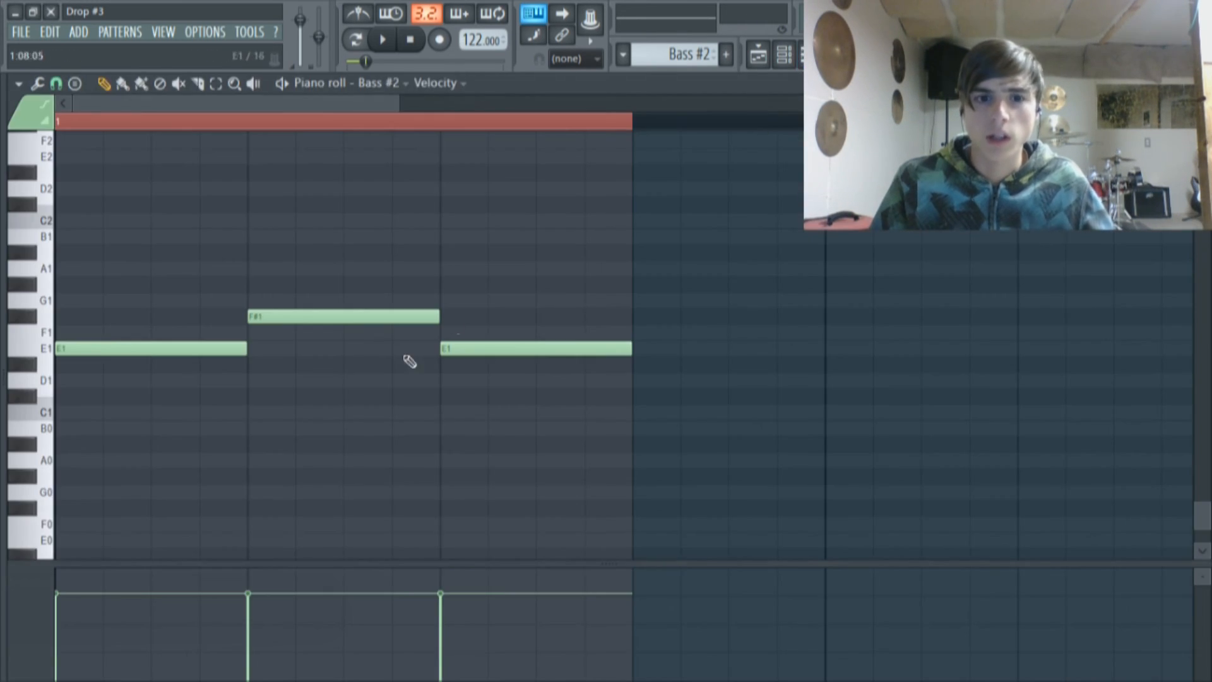
Step: Rewind the song to bar 1 and solo Bass #2 with its two Modulation X automation lanes
left_click(784, 55)
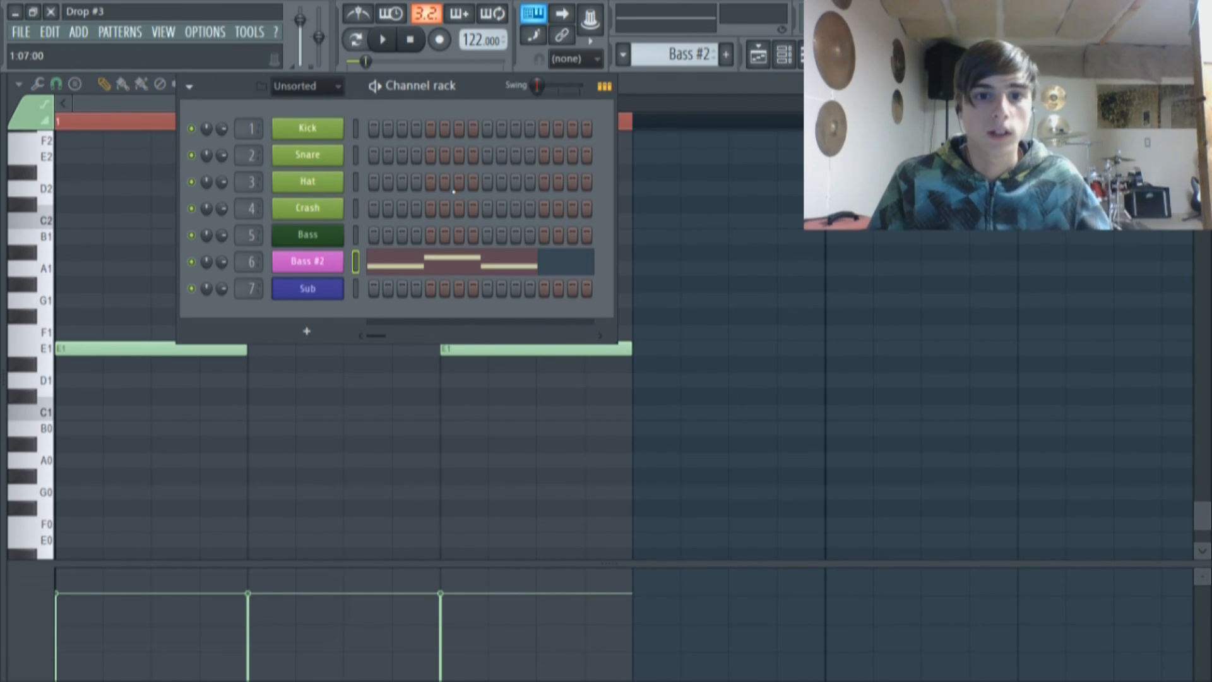
left_click(760, 56)
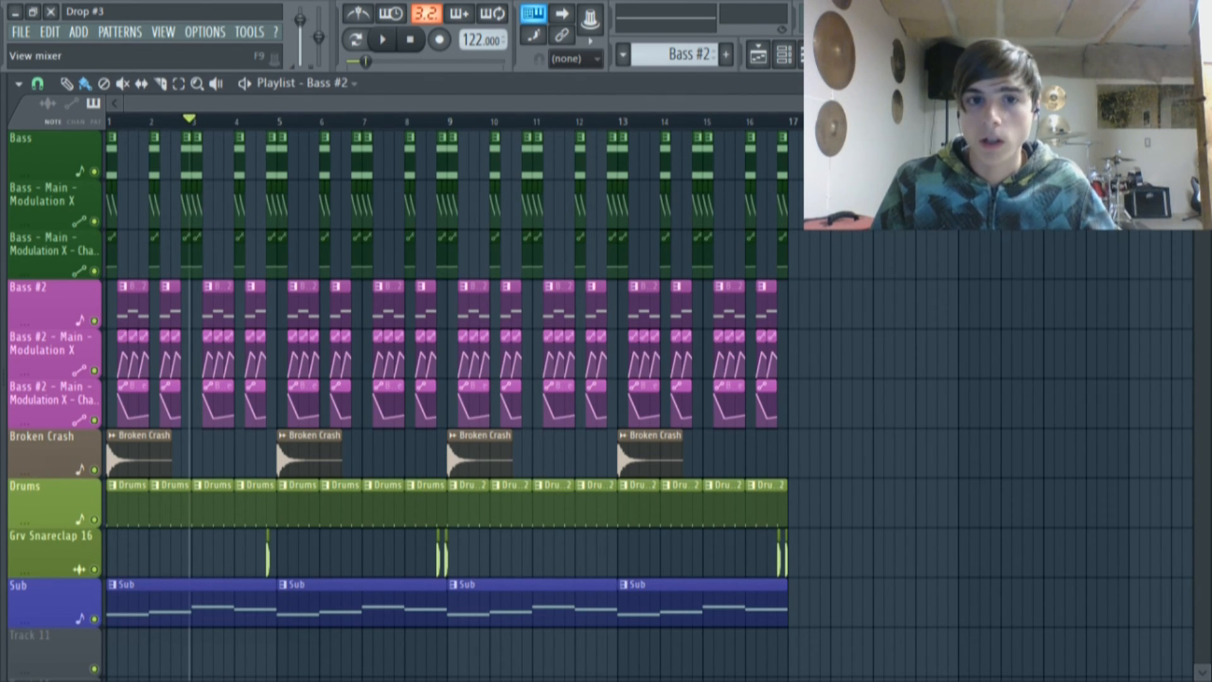
left_click_drag(195, 120, 83, 119)
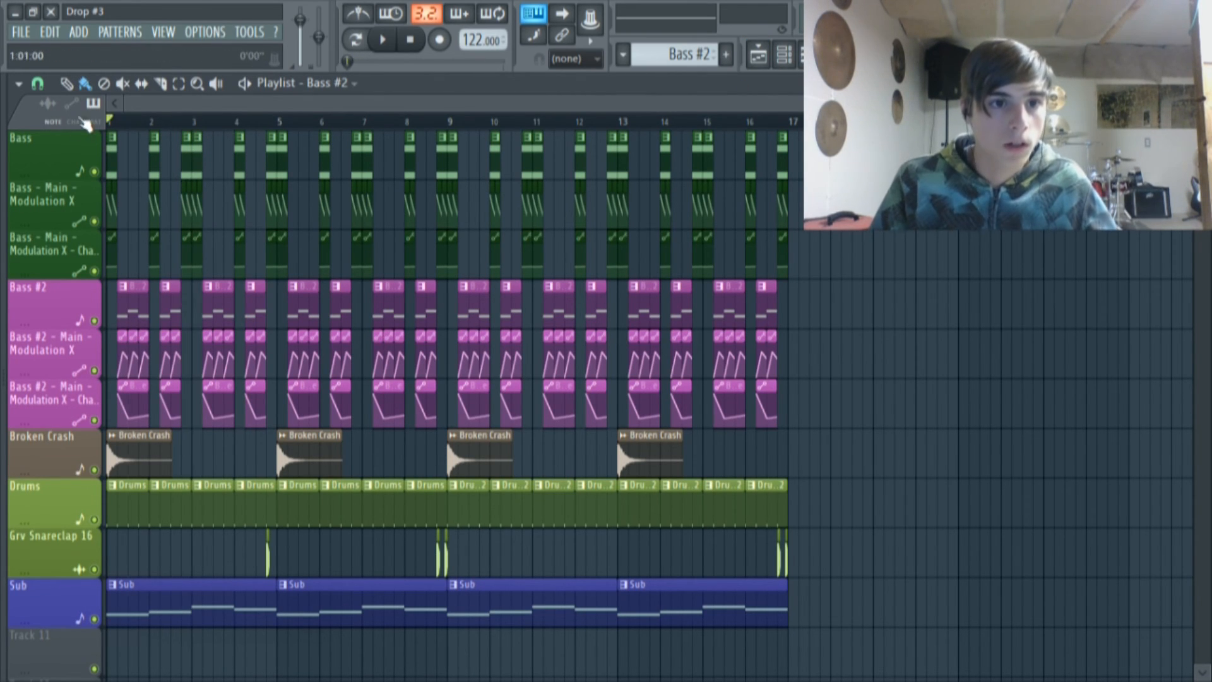
right_click(95, 321)
left_click(94, 370)
left_click(95, 420)
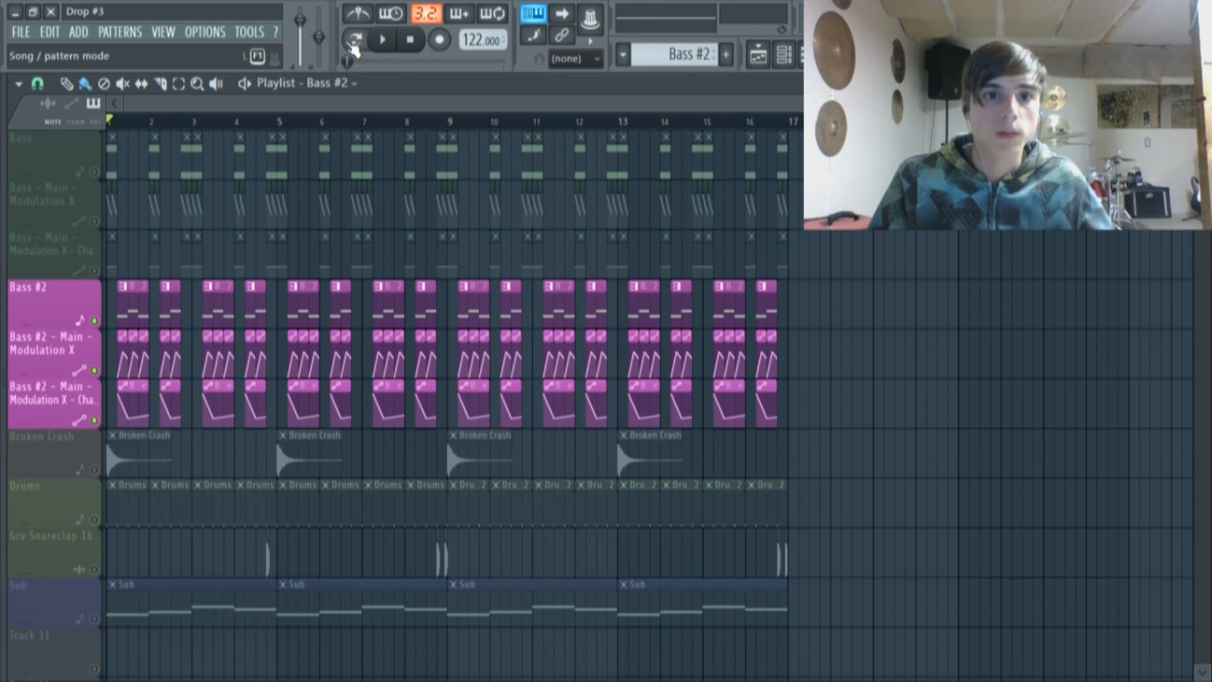
Step: Play the soloed Bass #2, then open its Sytrus instrument and audition it again
left_click(386, 40)
scroll(252, 392, "up", 5)
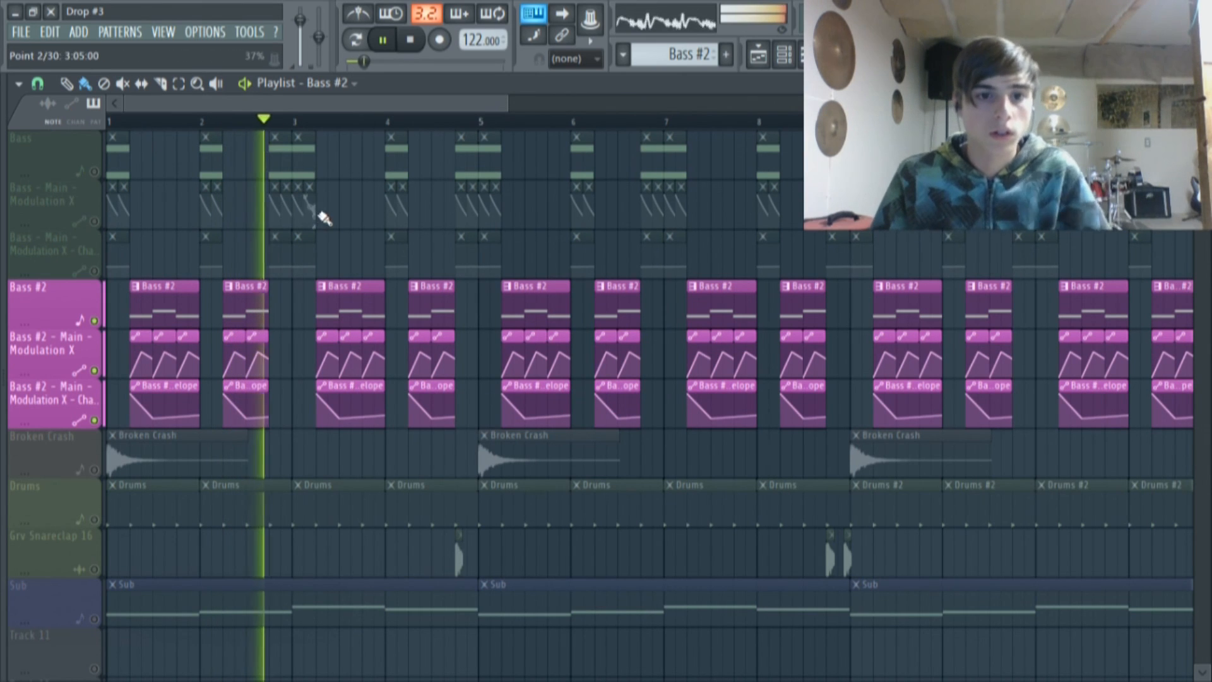
key("space")
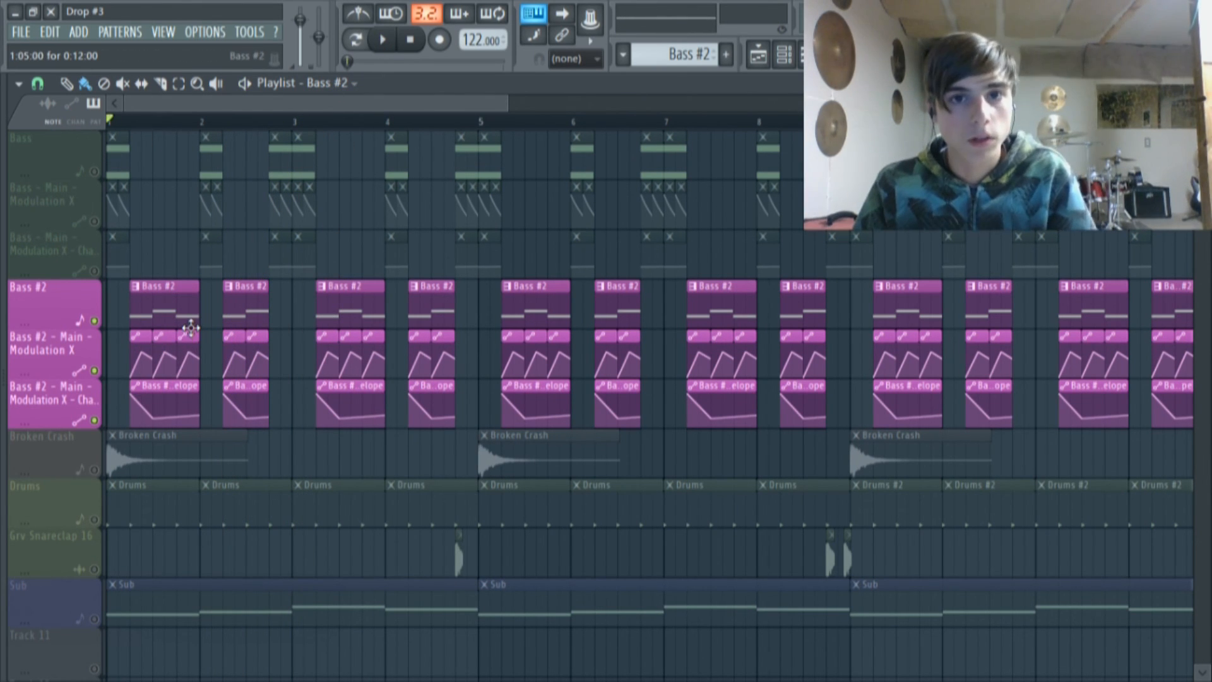
left_click(784, 55)
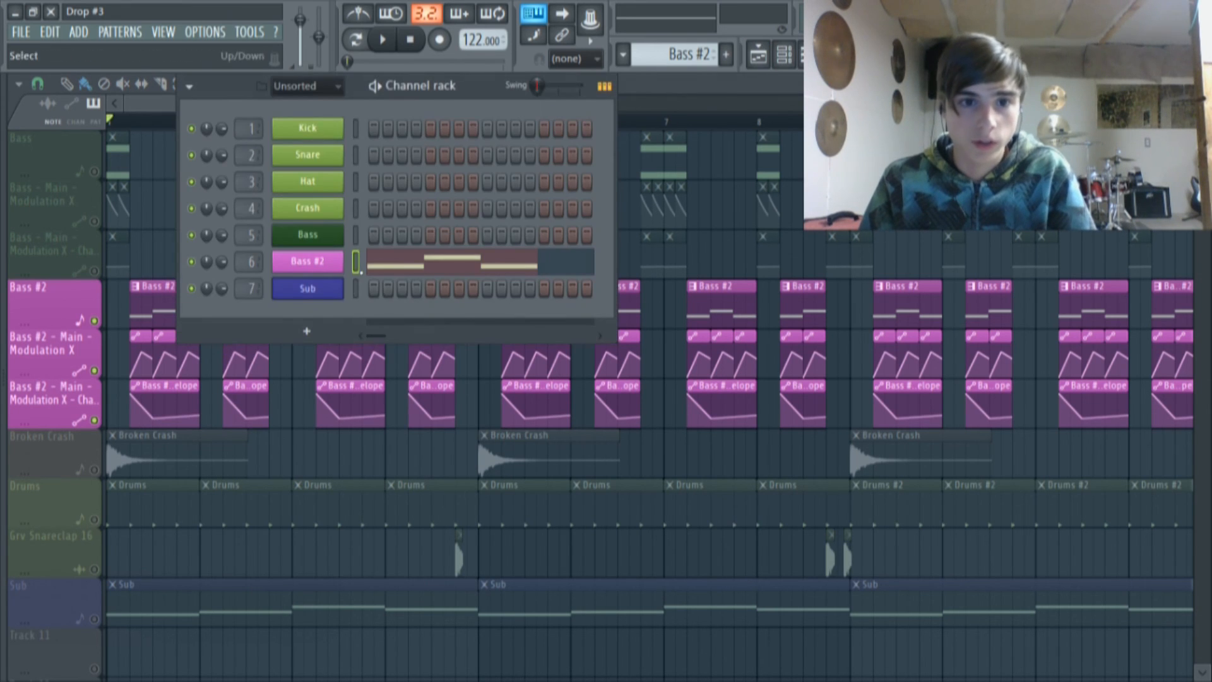
left_click(334, 264)
left_click(641, 114)
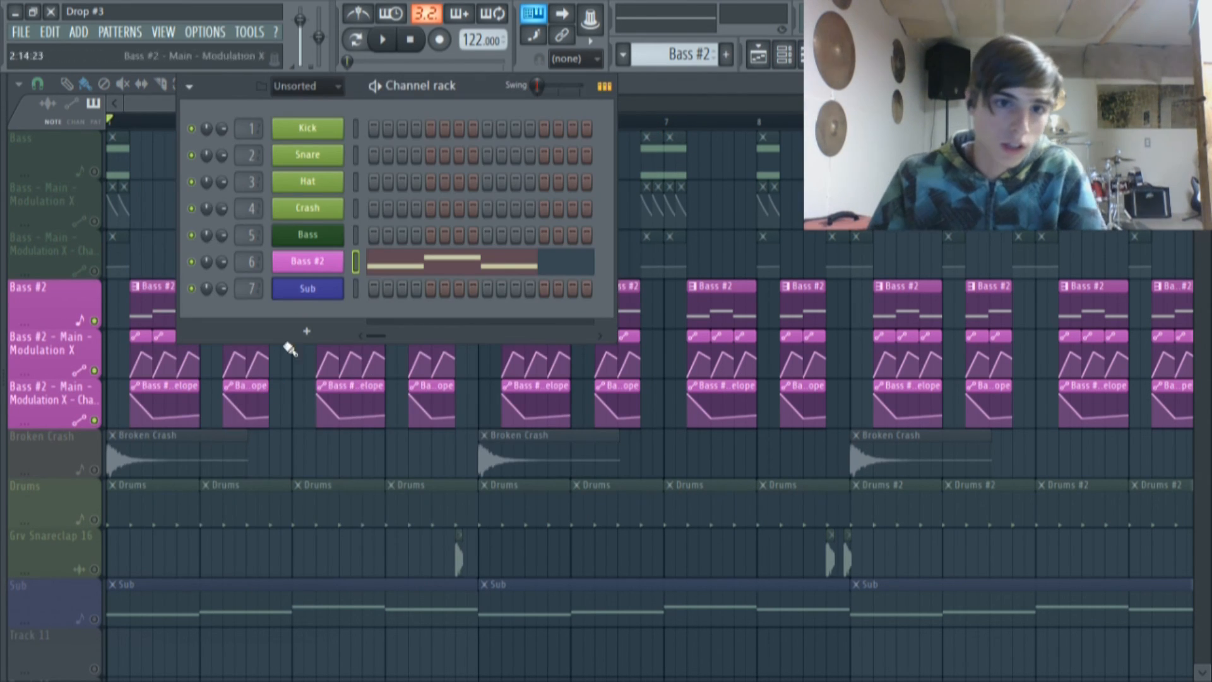
left_click(318, 264)
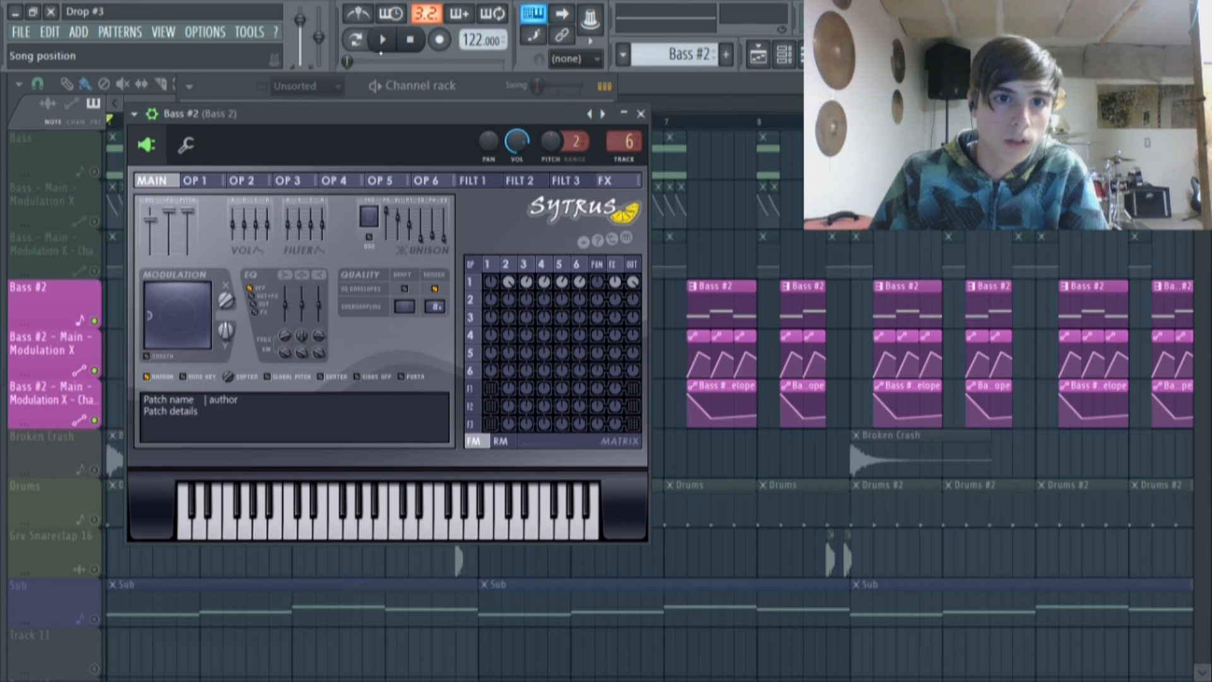
left_click(397, 48)
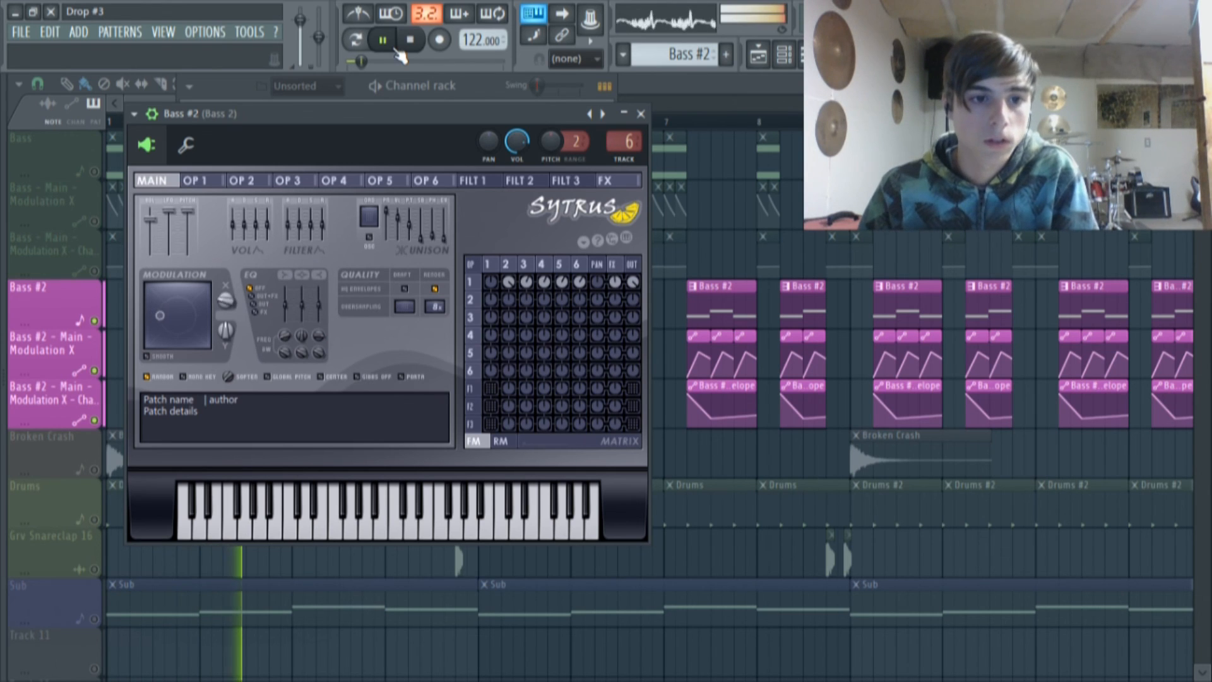
left_click(395, 50)
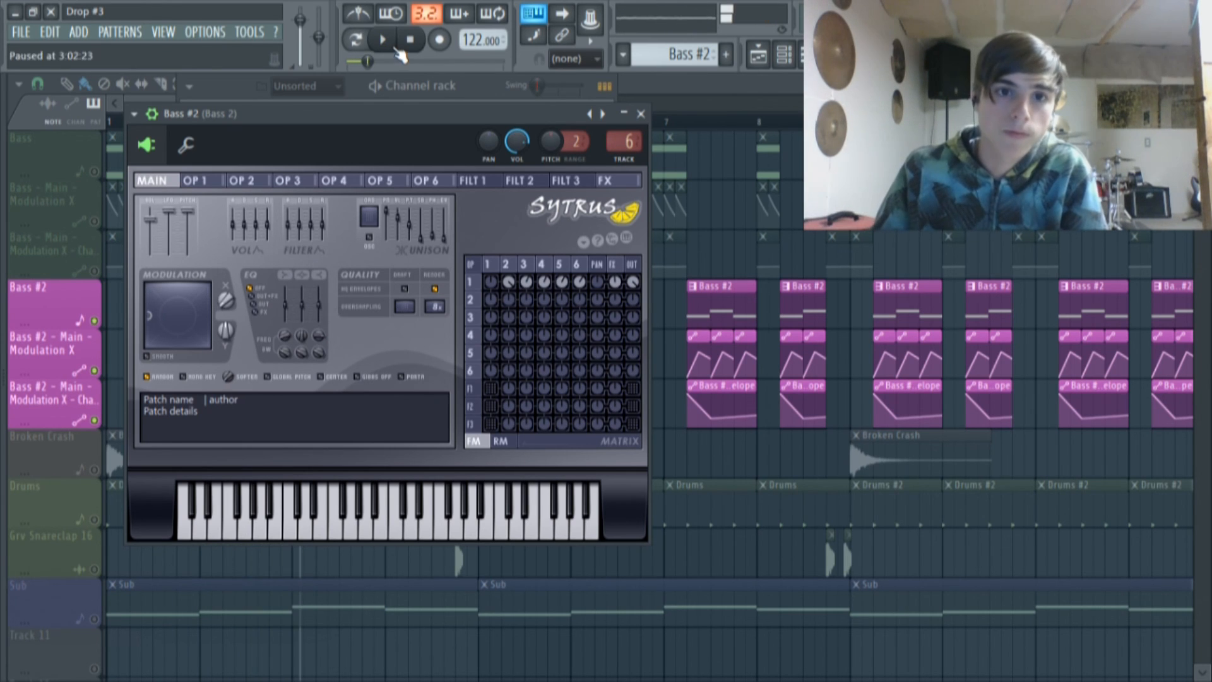
Step: Lower one point and raise another on the Bass #2 Modulation X automation curve
left_click(729, 238)
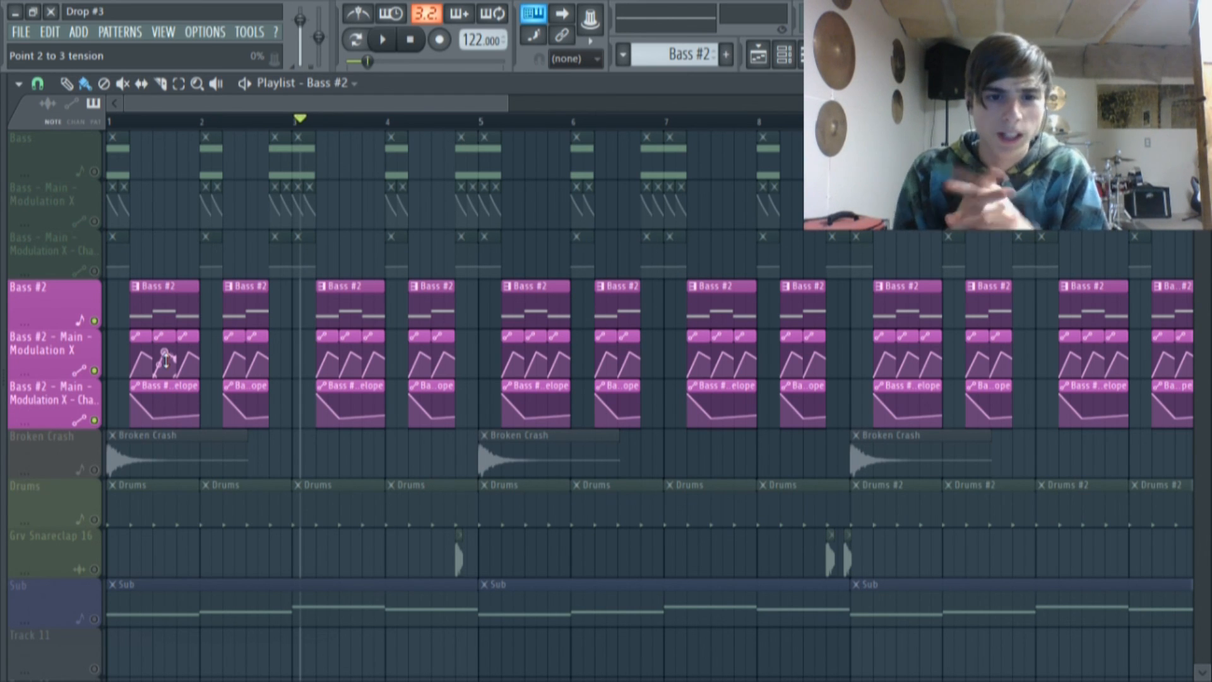
left_click_drag(153, 359, 156, 360)
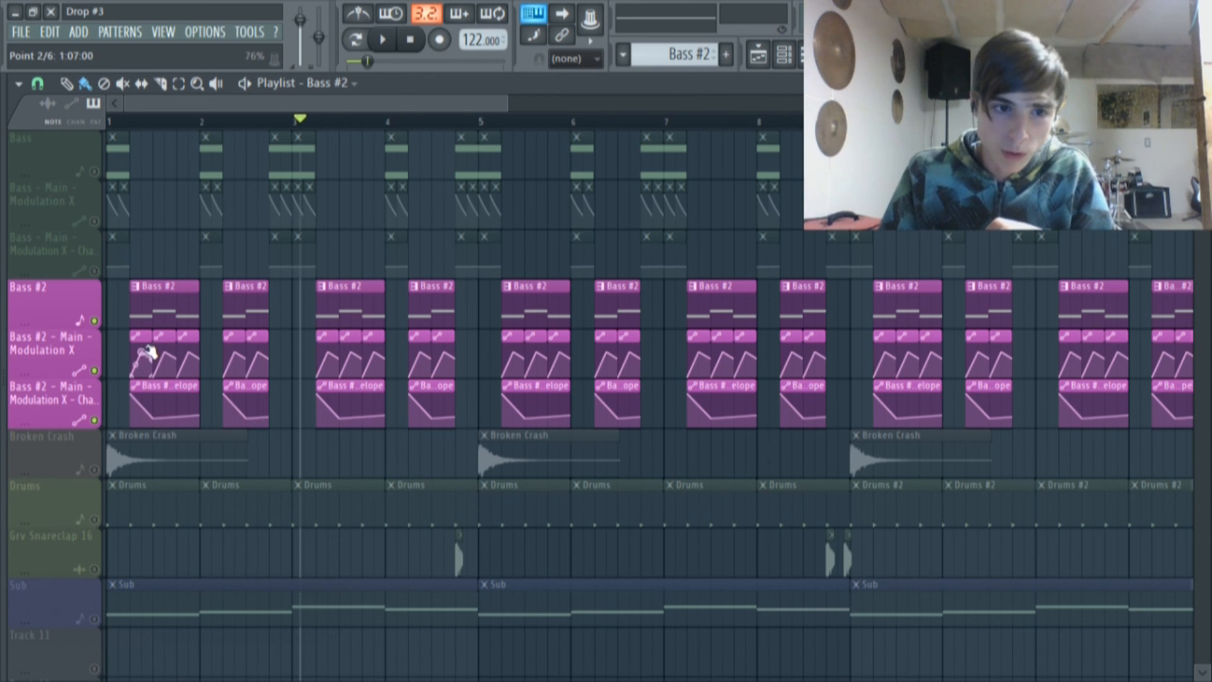
left_click_drag(144, 356, 140, 352)
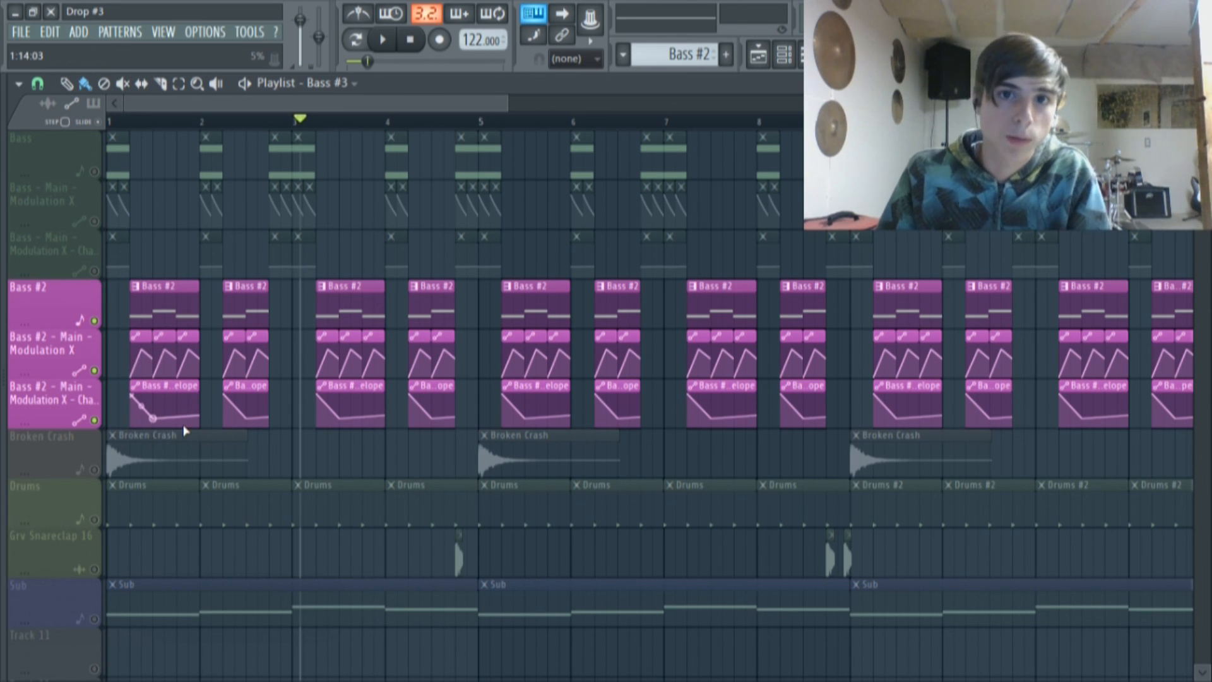
Step: Solo the Bass #2 group, briefly solo Sub, then leave Bass #2 and its modulation lanes audible
right_click(94, 321)
right_click(95, 321)
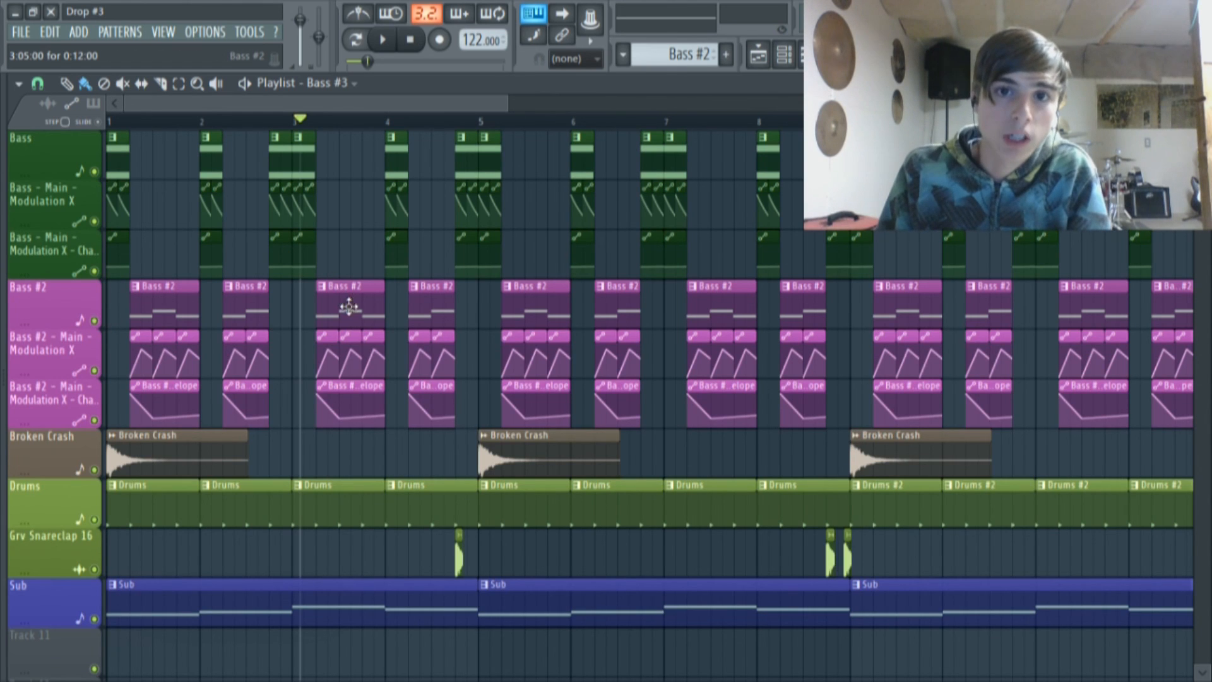
right_click(95, 321)
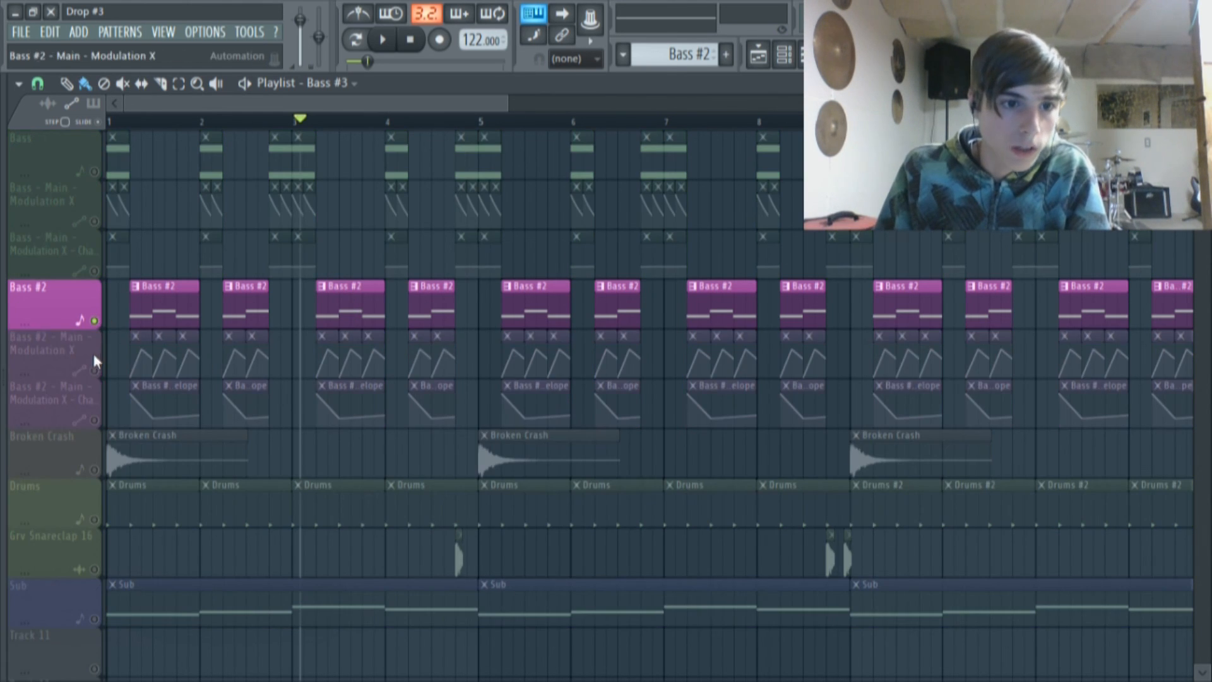
left_click(95, 619)
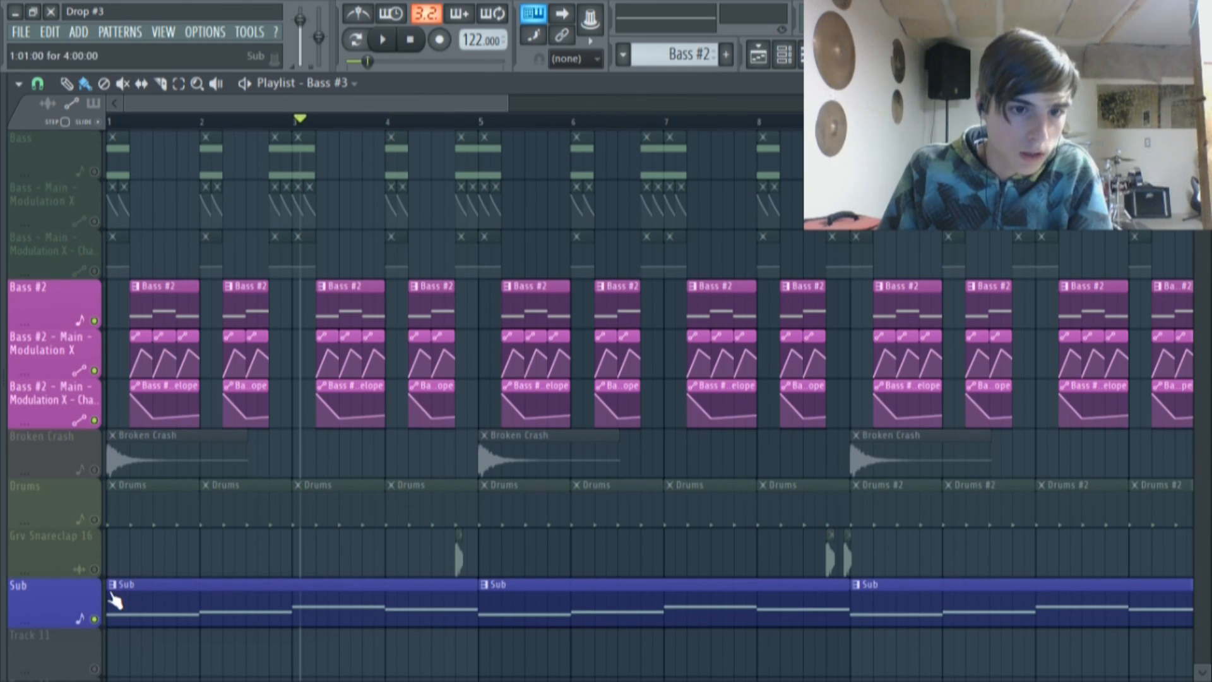
right_click(96, 618)
left_click(94, 321)
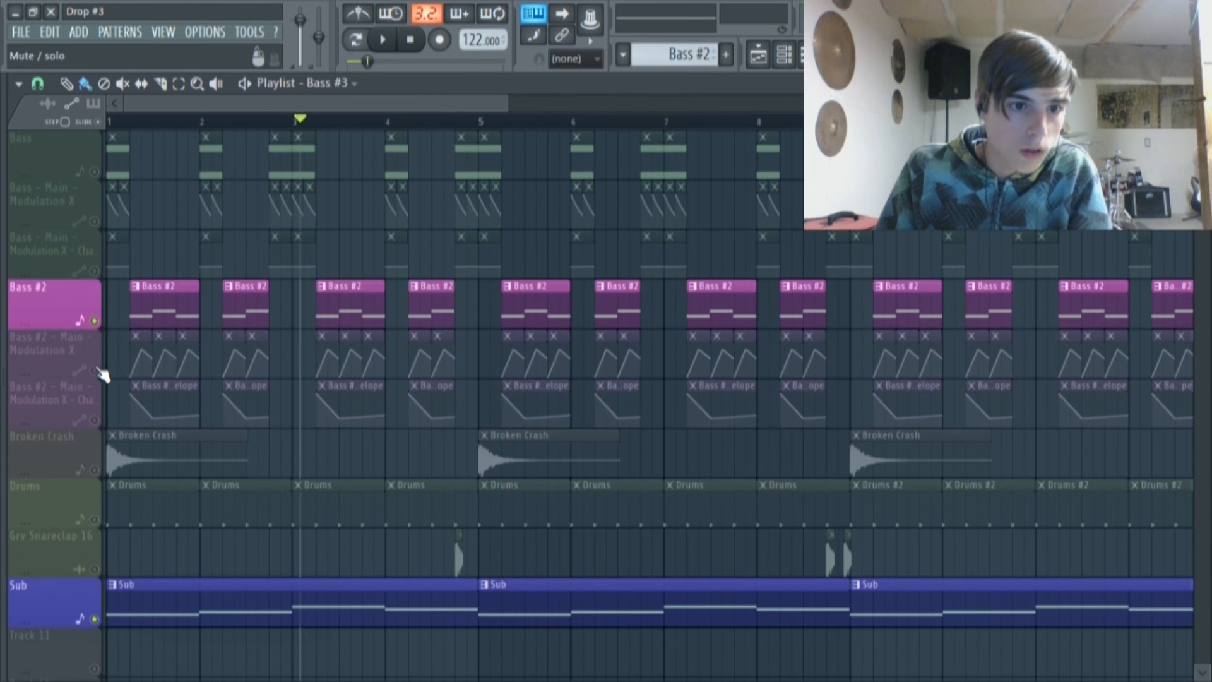
left_click(94, 370)
left_click(94, 420)
left_click(94, 619)
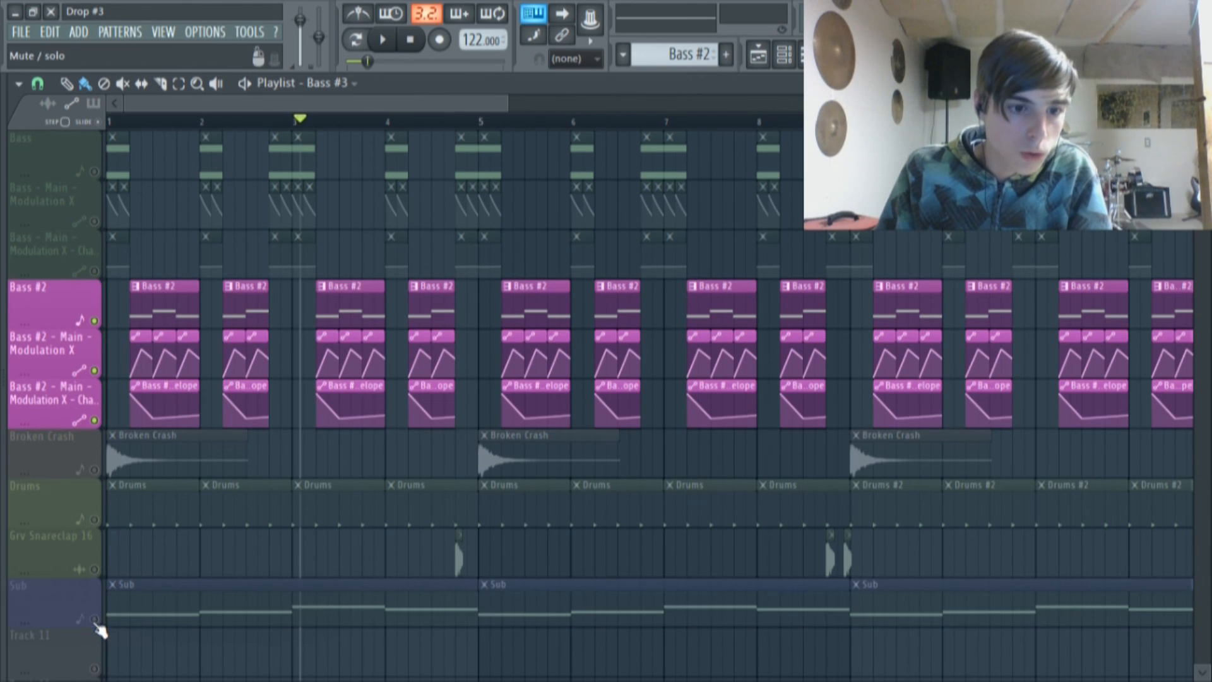
Step: Play Bass #2 alone, then unmute the Sub track and play both together
left_click(384, 40)
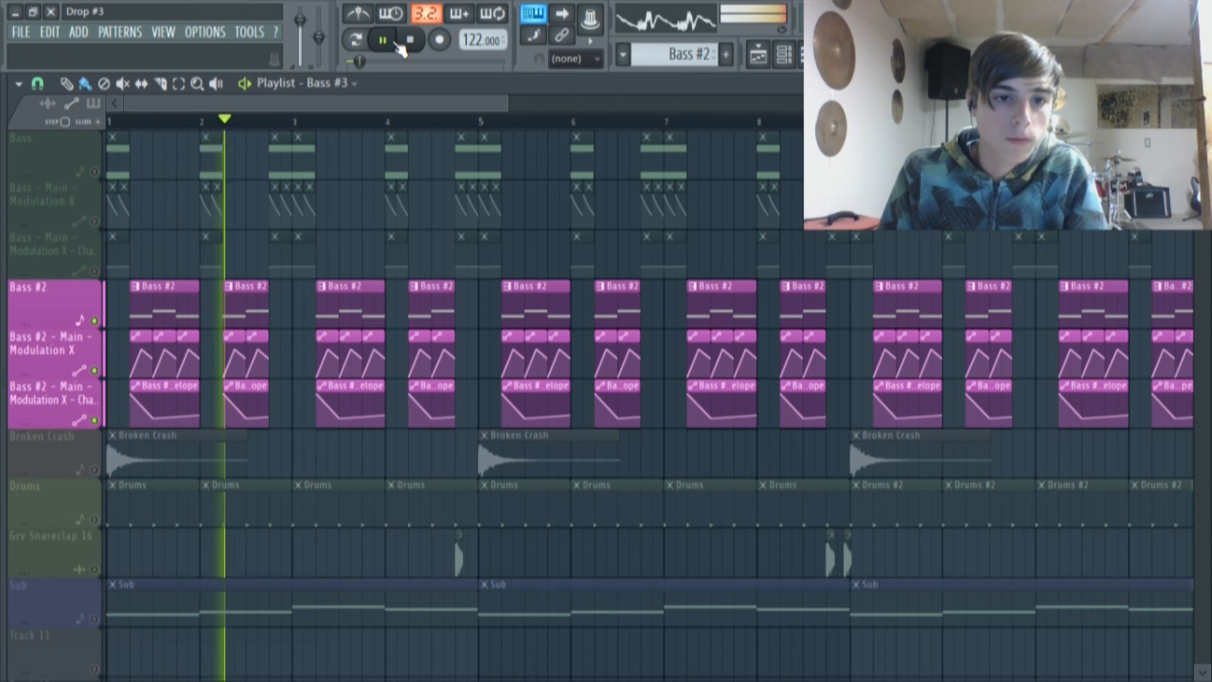
left_click(392, 43)
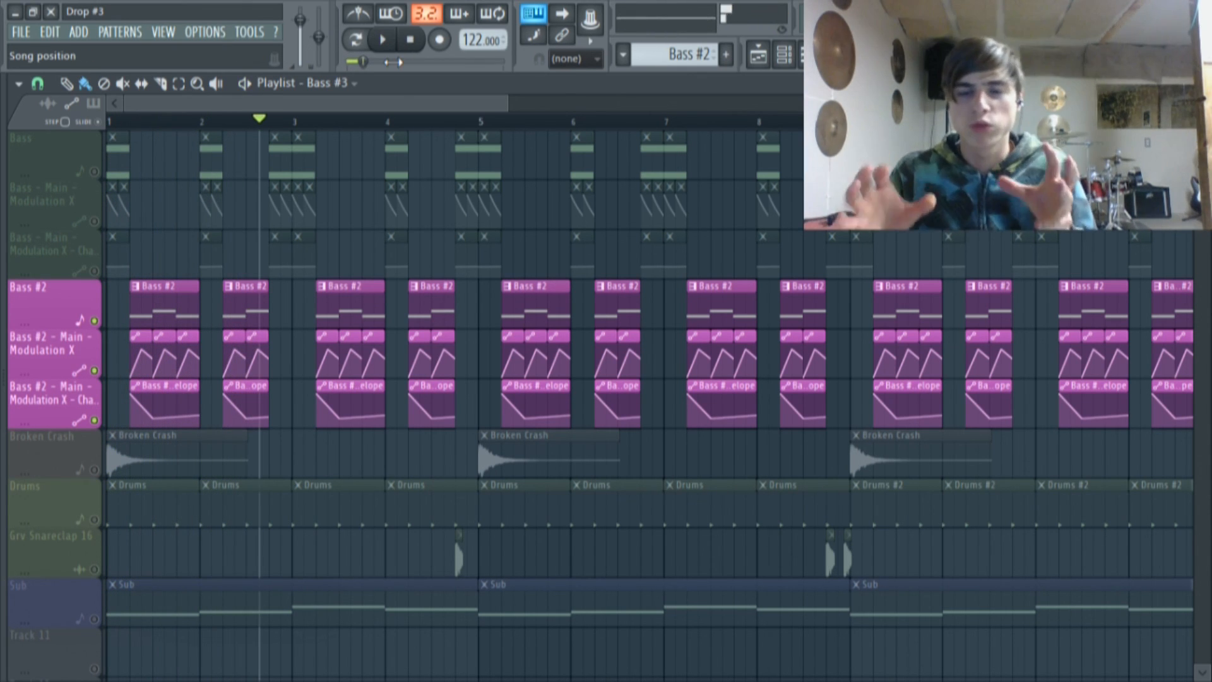
left_click(95, 622)
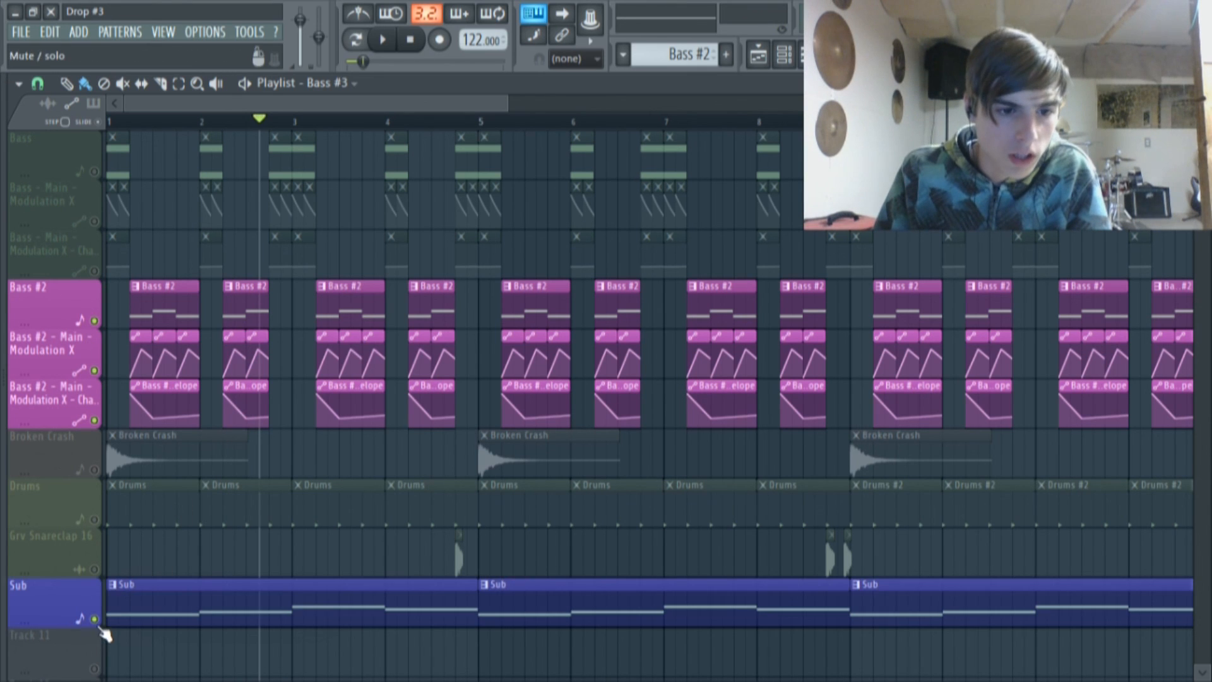
left_click(384, 41)
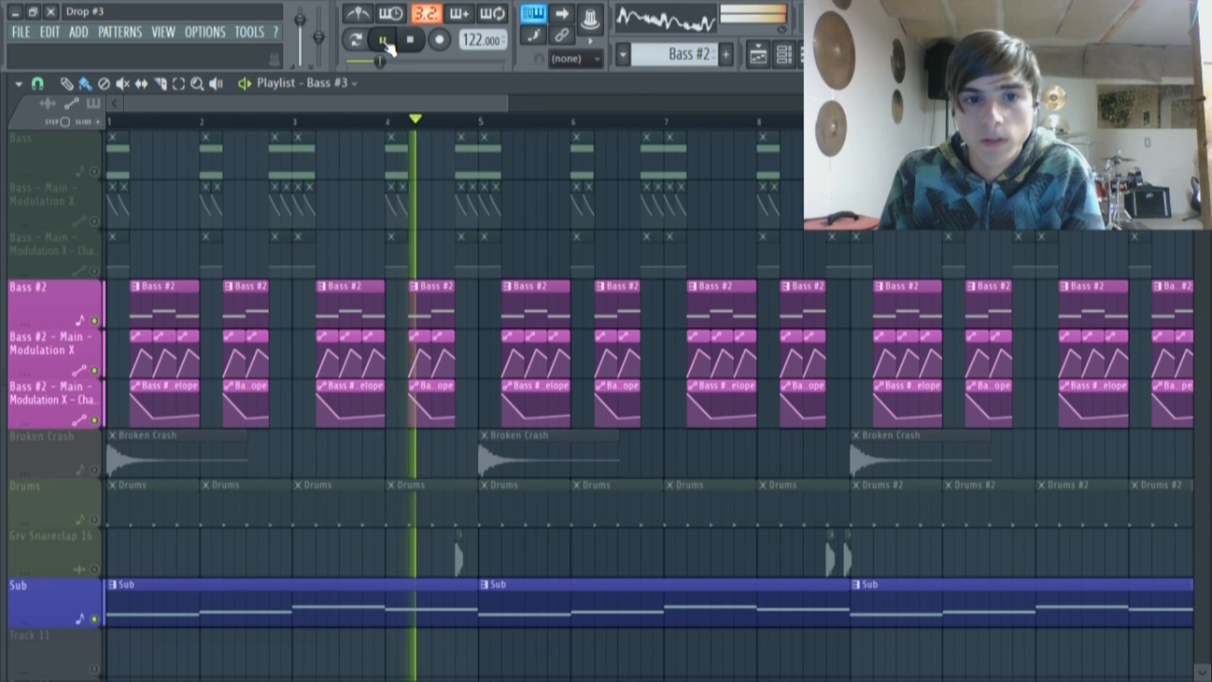
left_click(384, 41)
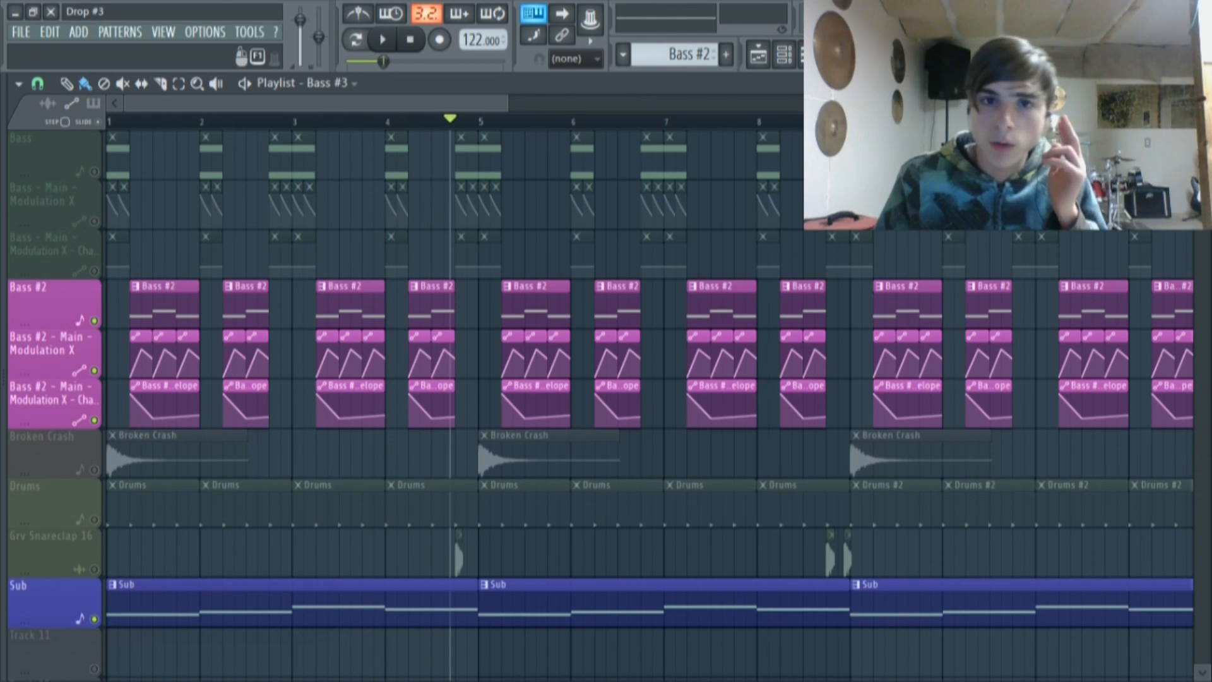
left_click(783, 55)
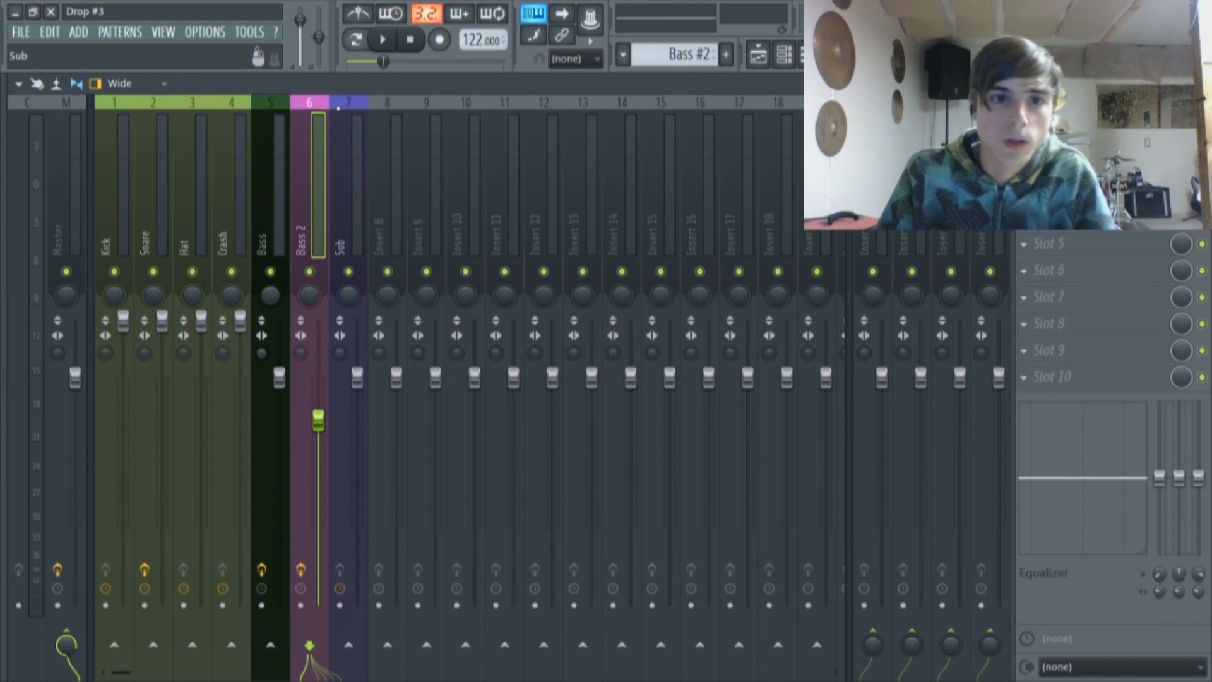
left_click(348, 202)
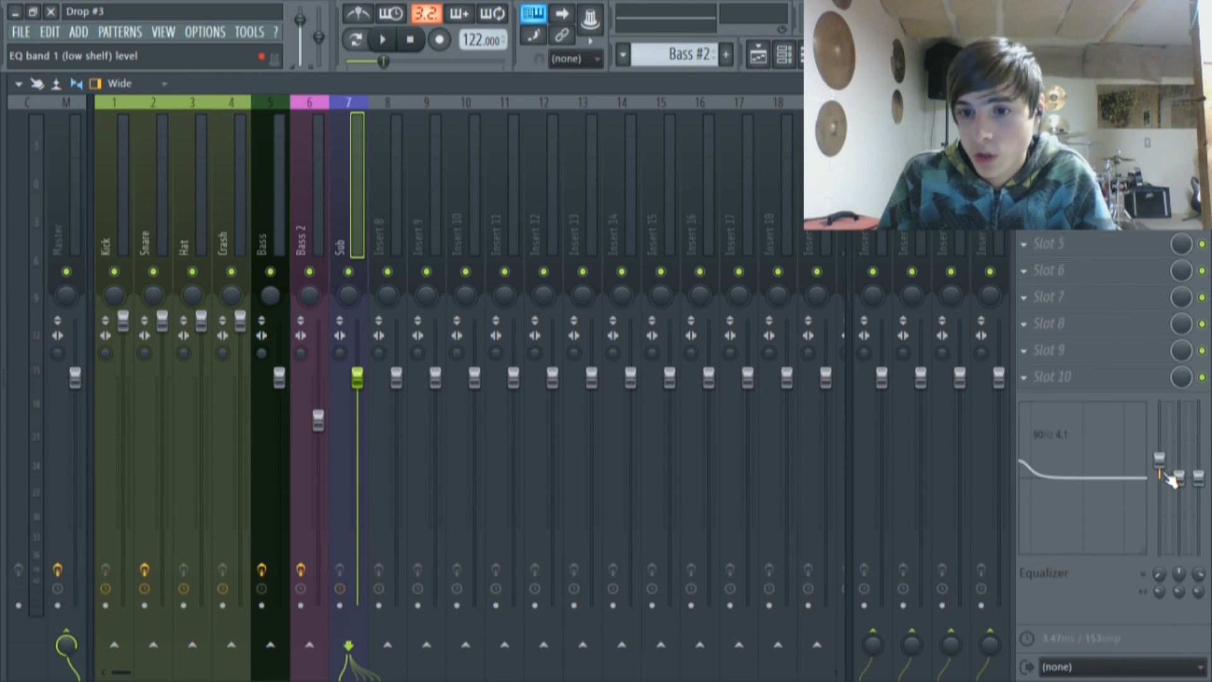
left_click(800, 55)
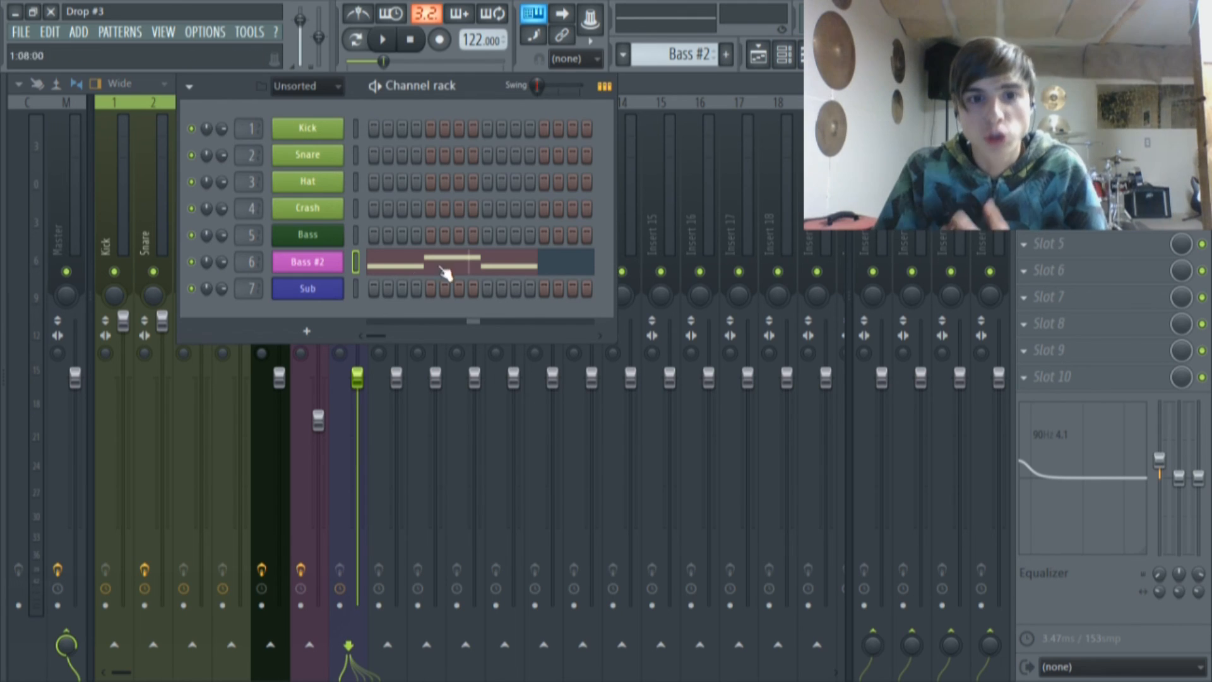
left_click(307, 288)
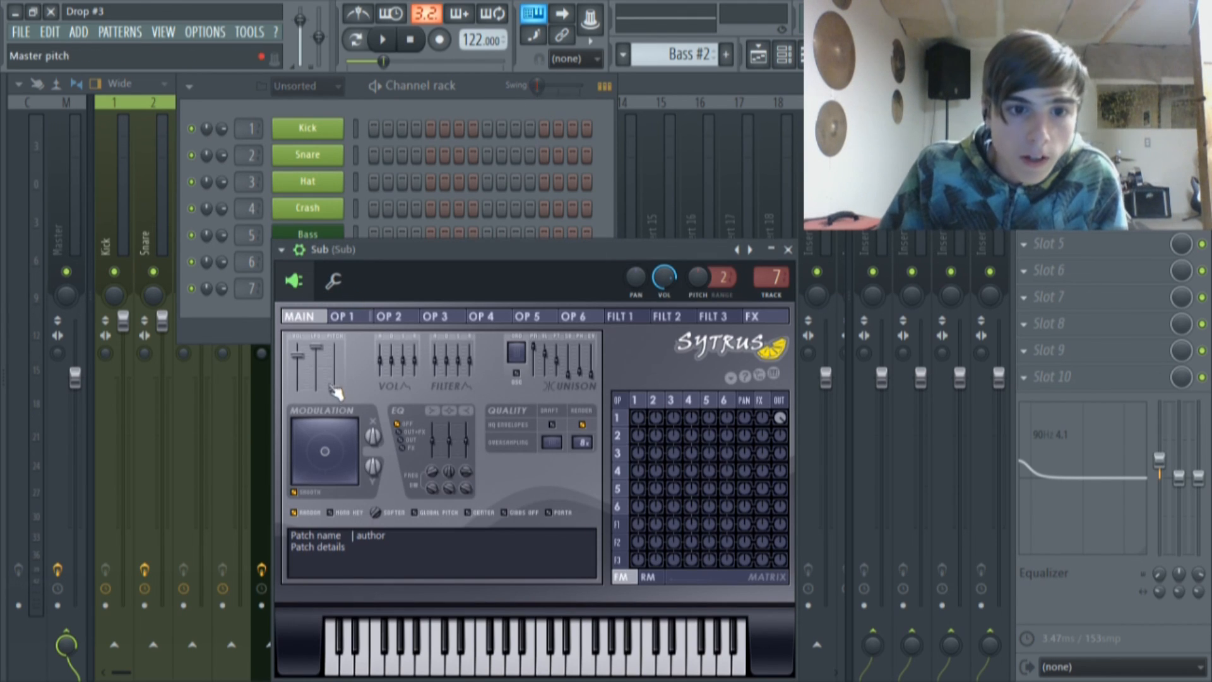
left_click(344, 317)
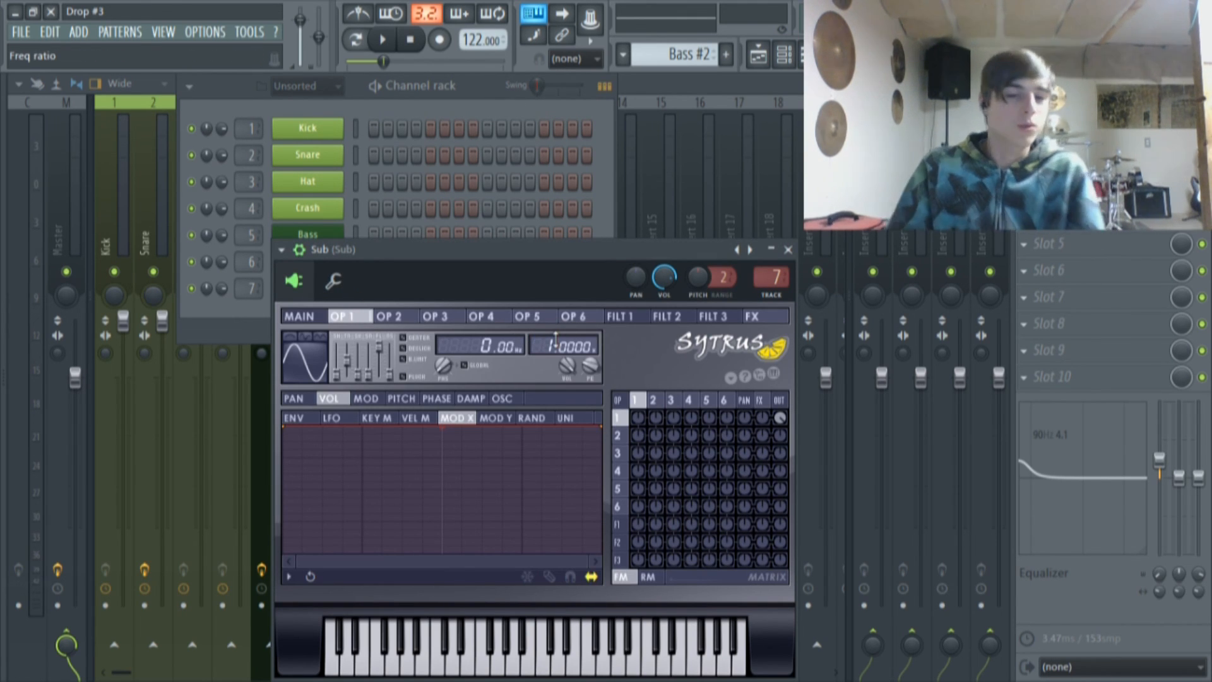
left_click(760, 56)
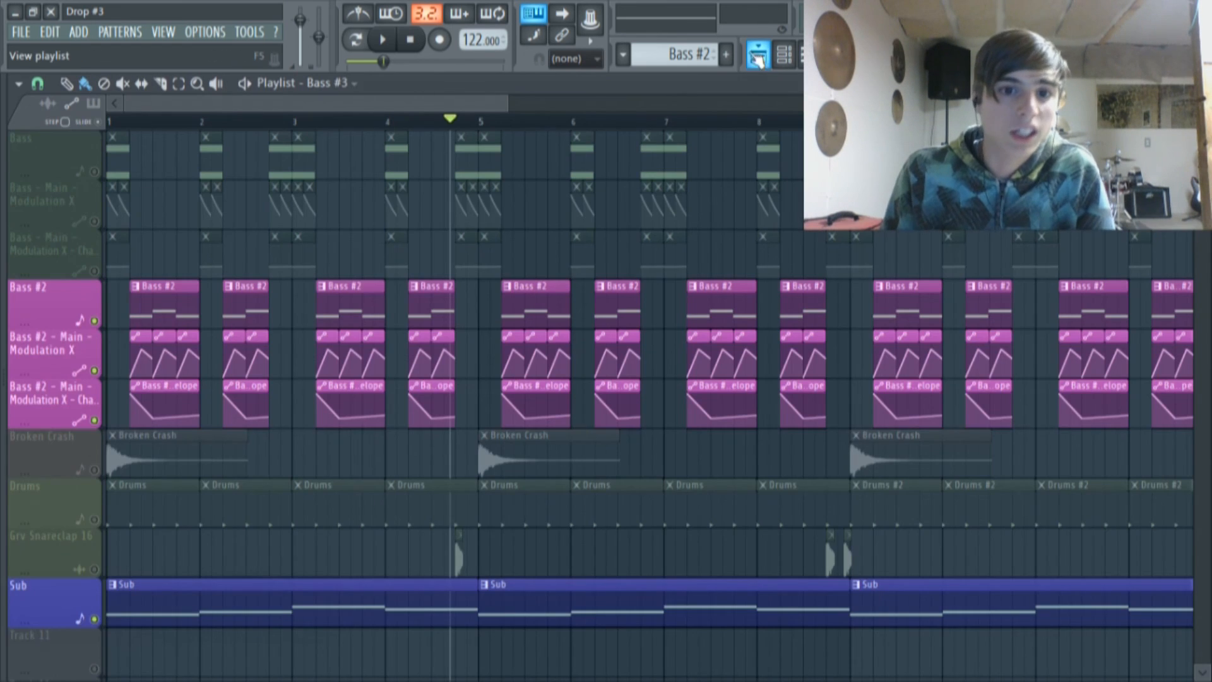
Step: Unmute all playlist tracks, zoom the Playlist out, and drag the song position to bar 1
right_click(95, 419)
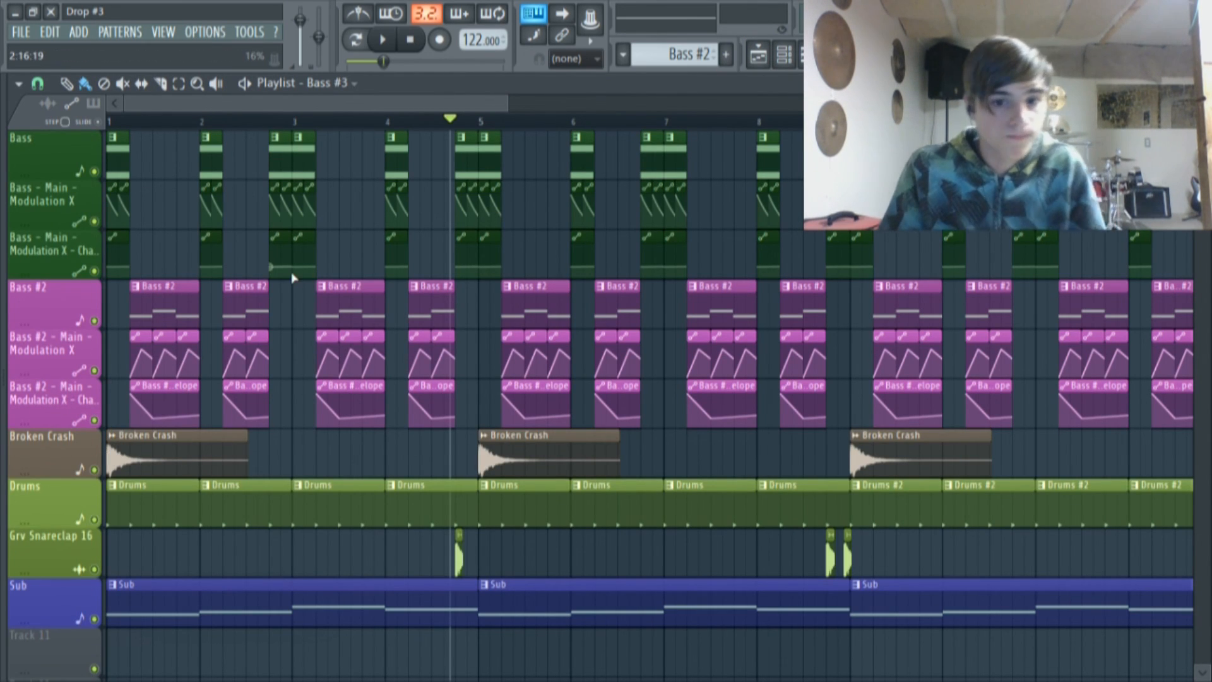
scroll(430, 393, "down", 4)
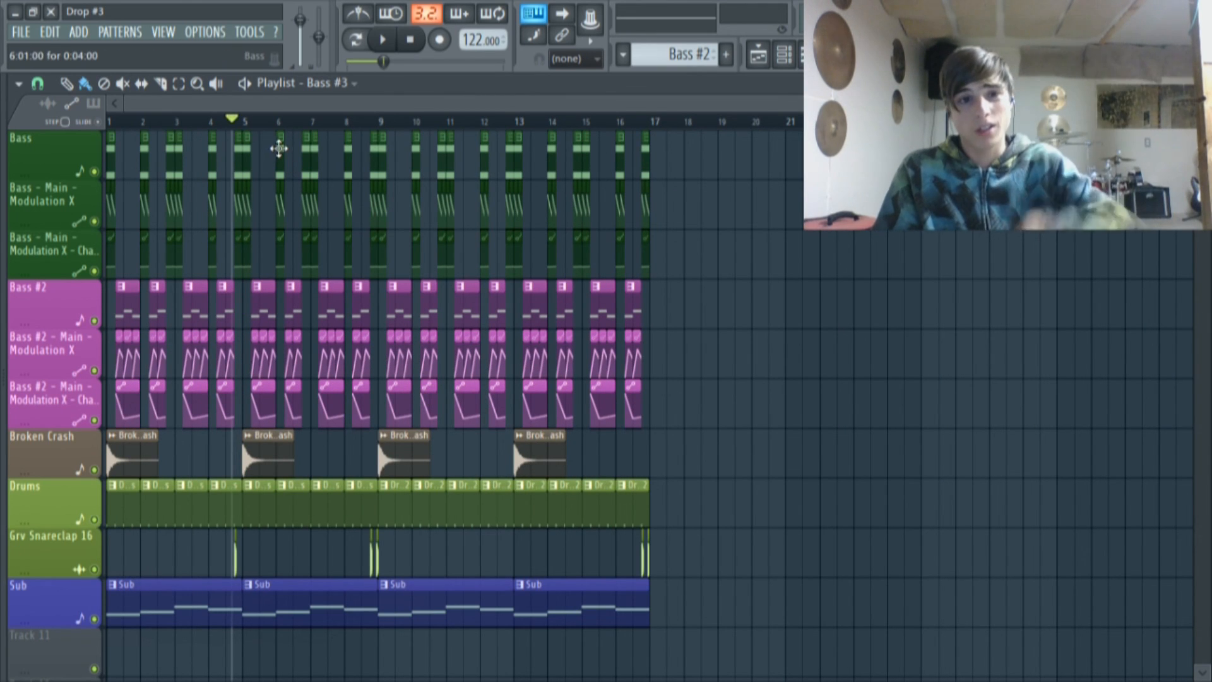
left_click_drag(243, 122, 109, 120)
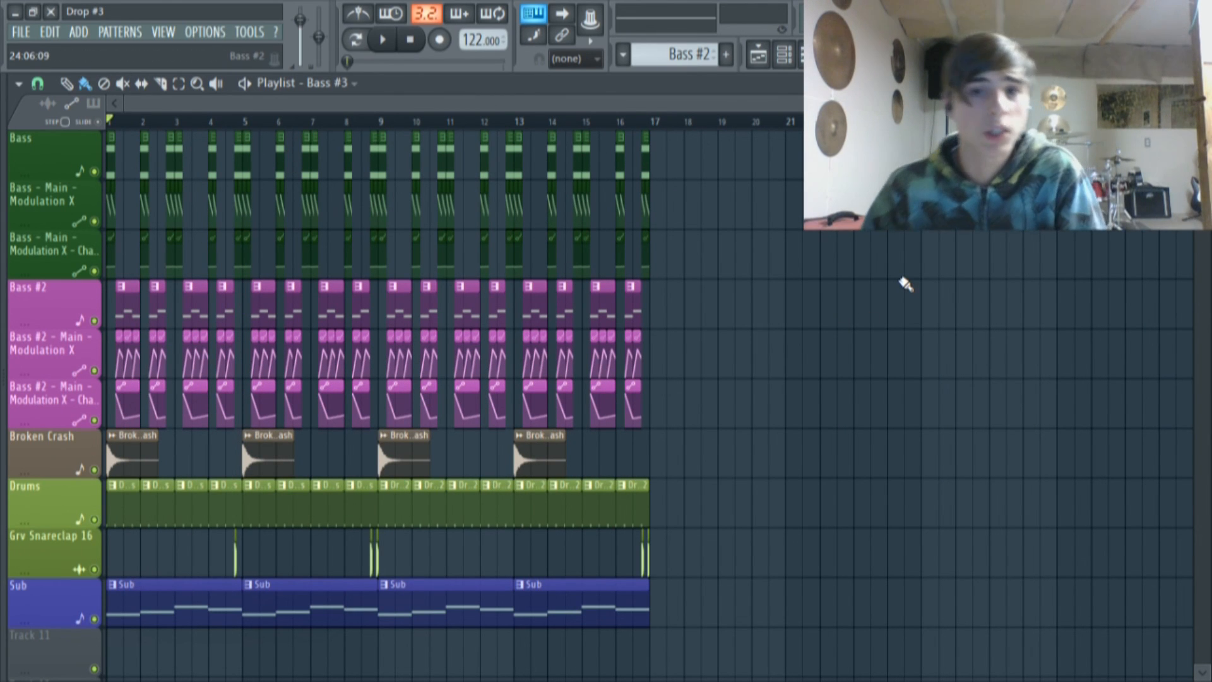